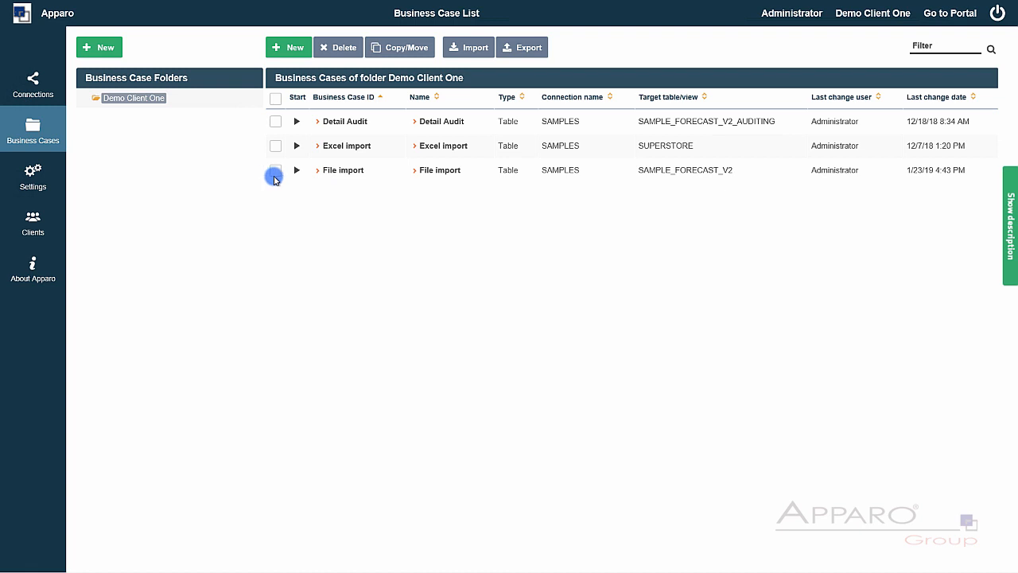
# - Tick the File import business case in the Demo Client One list
pyautogui.click(275, 174)
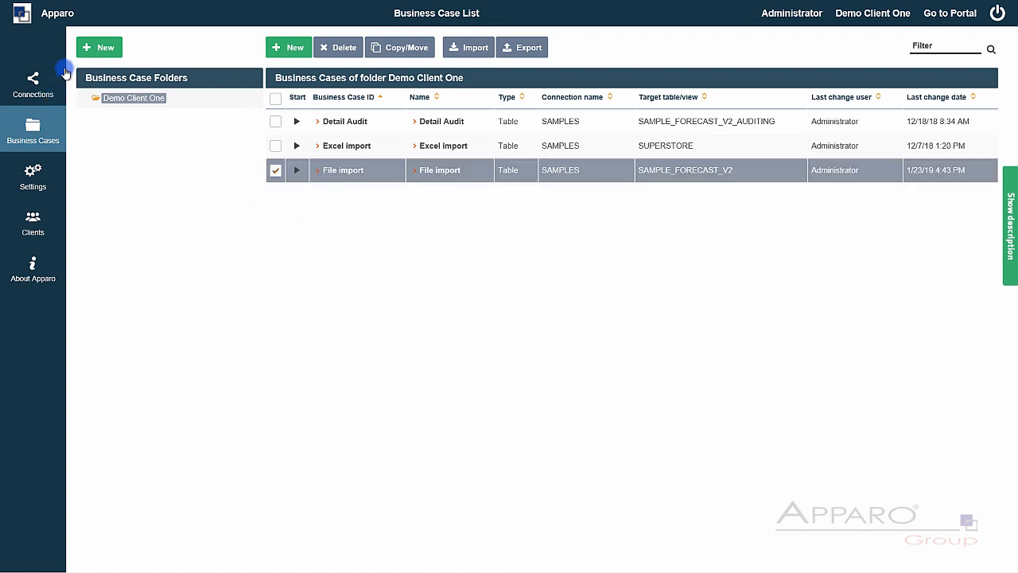
# - Add a Workflow subfolder, copy File import into it as File import (1), and open Workflow
pyautogui.click(94, 49)
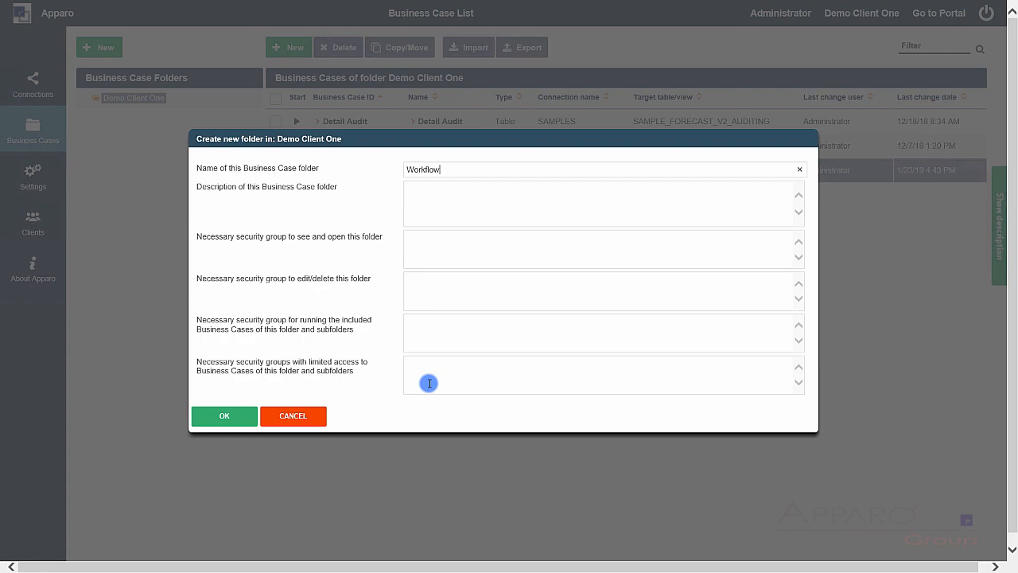
pyautogui.click(238, 415)
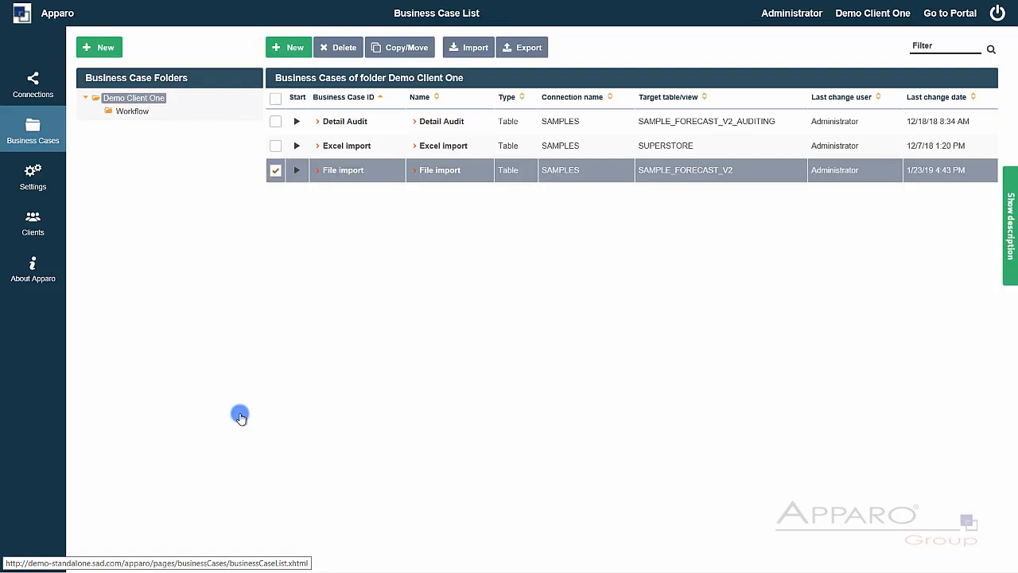
pyautogui.click(399, 48)
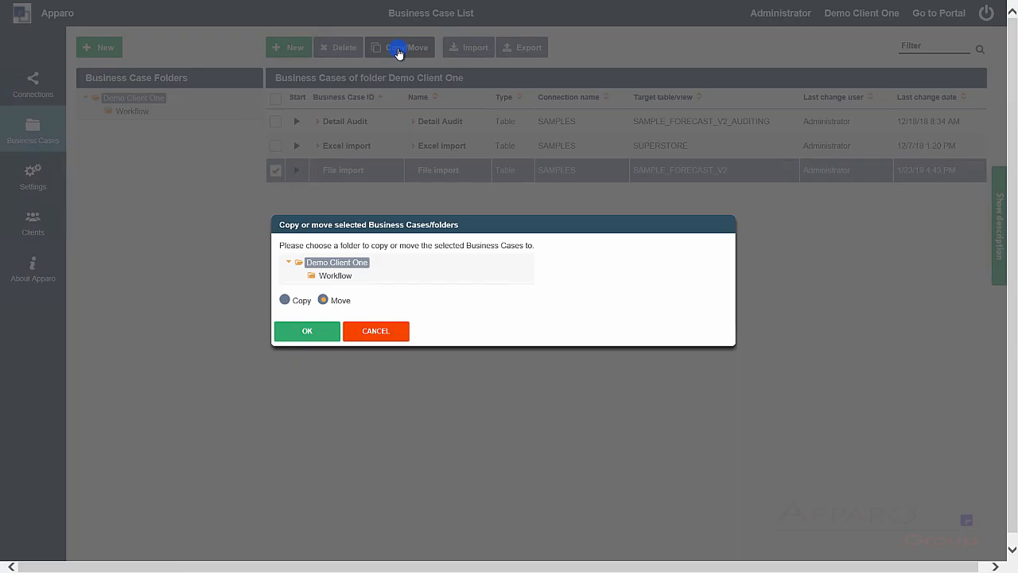
pyautogui.click(288, 300)
pyautogui.click(323, 276)
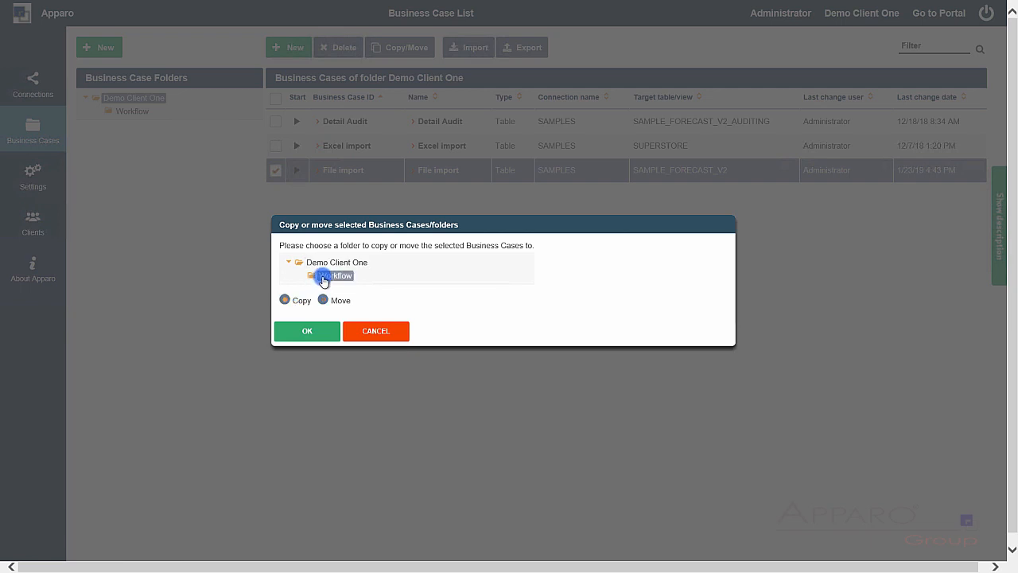
pyautogui.click(303, 335)
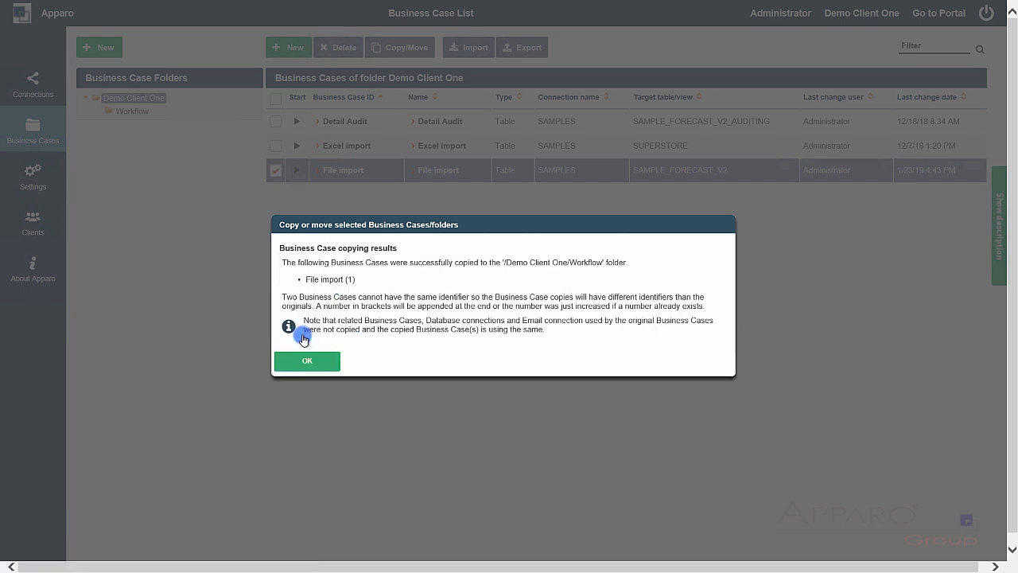
pyautogui.click(308, 361)
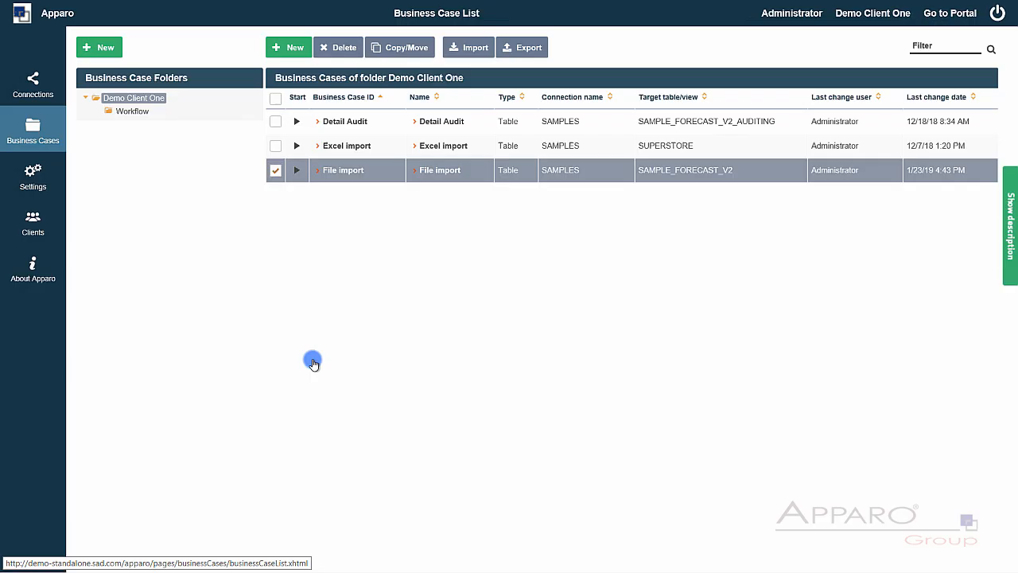
pyautogui.click(124, 111)
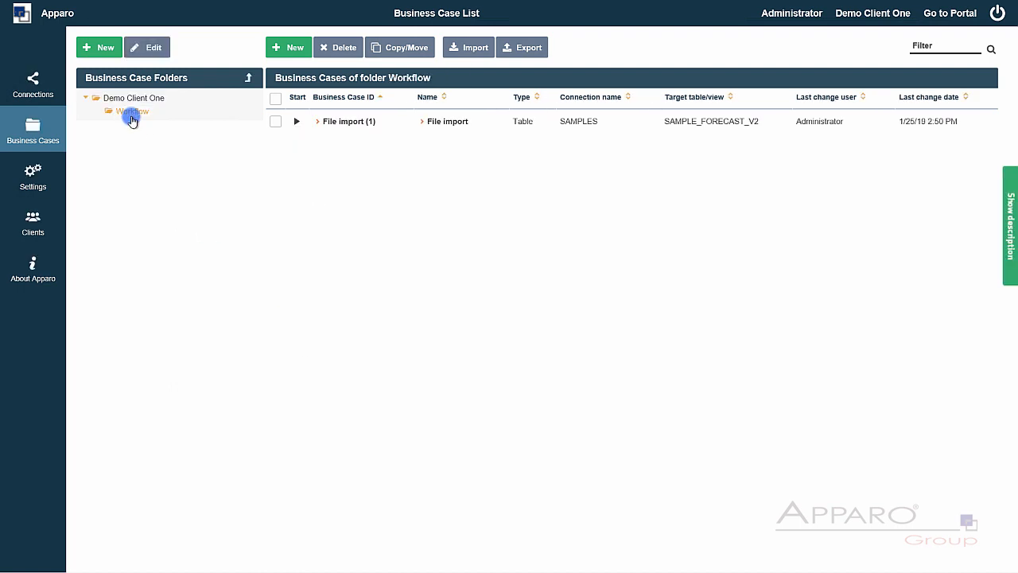
# - Start a new email connection named Workflow Demo and enter its email address
pyautogui.click(36, 85)
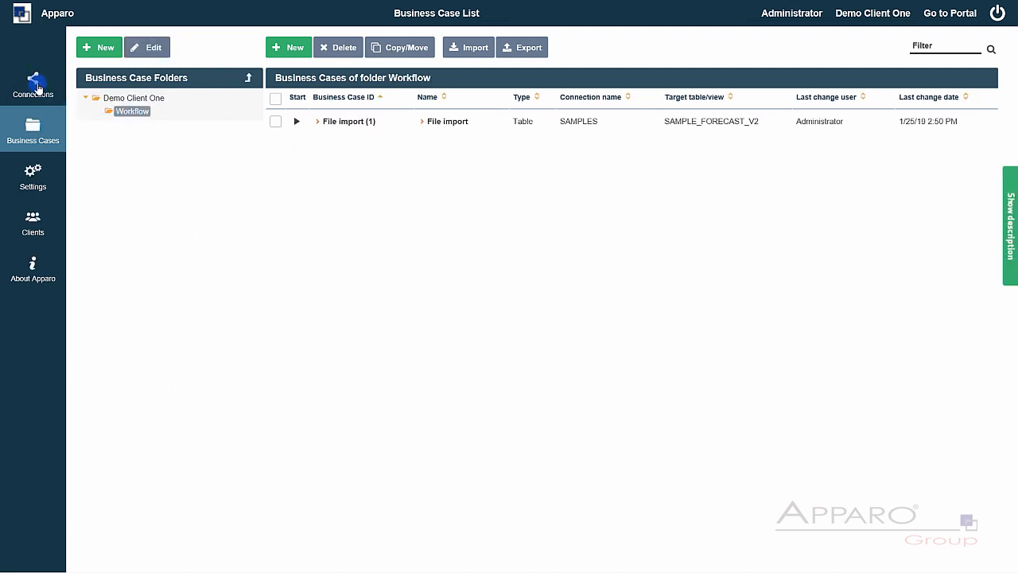
pyautogui.click(233, 46)
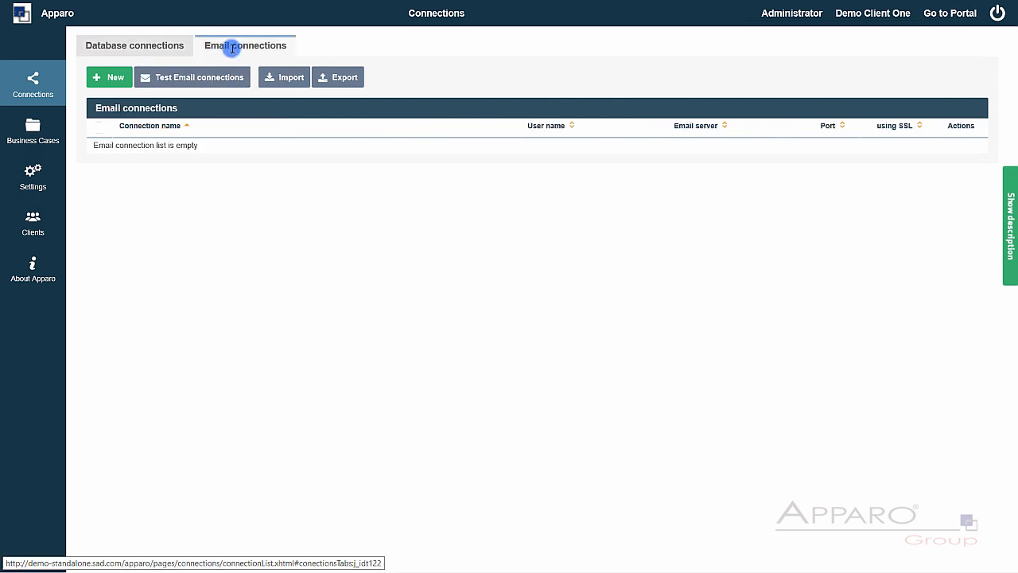
pyautogui.click(113, 79)
pyautogui.click(255, 83)
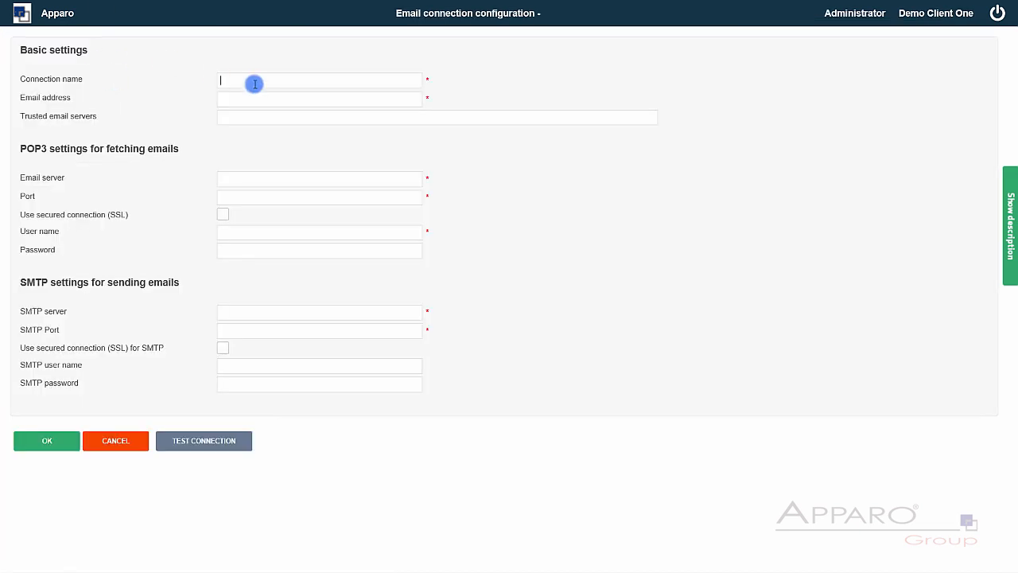
pyautogui.click(259, 95)
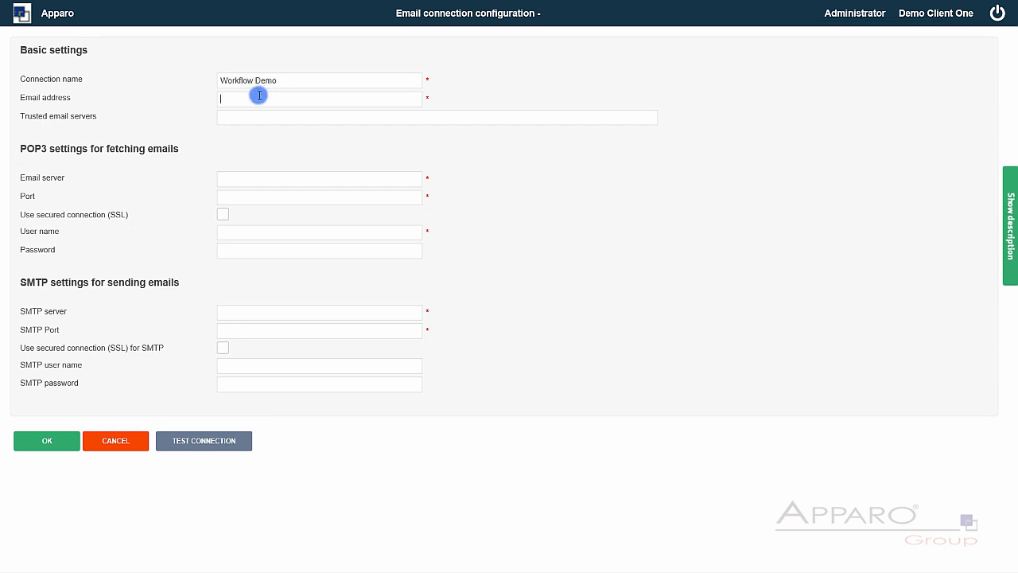
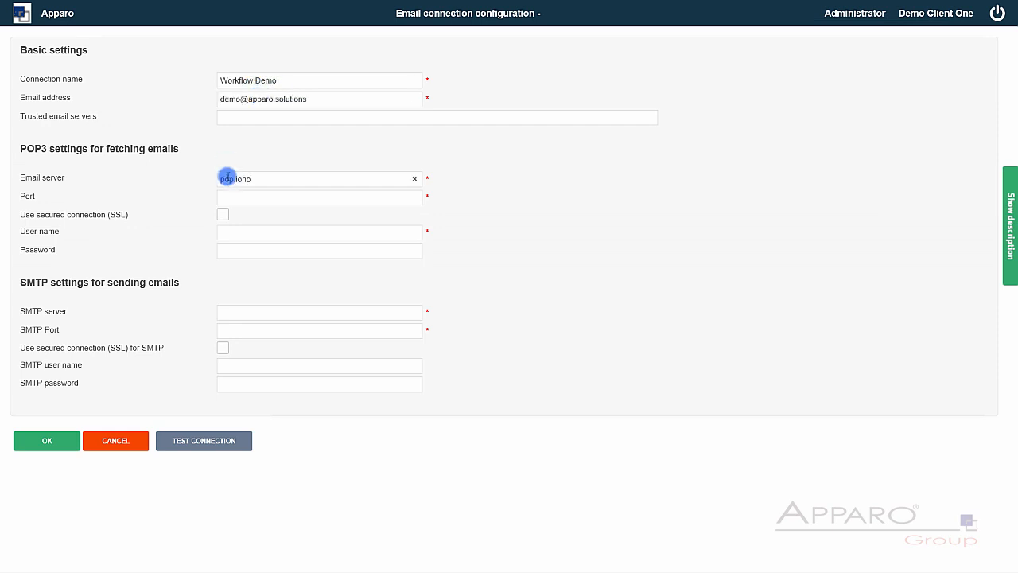
# - Secure the POP3 connection, use the email address as POP3 and SMTP user name, and enter the POP3 password
pyautogui.click(223, 214)
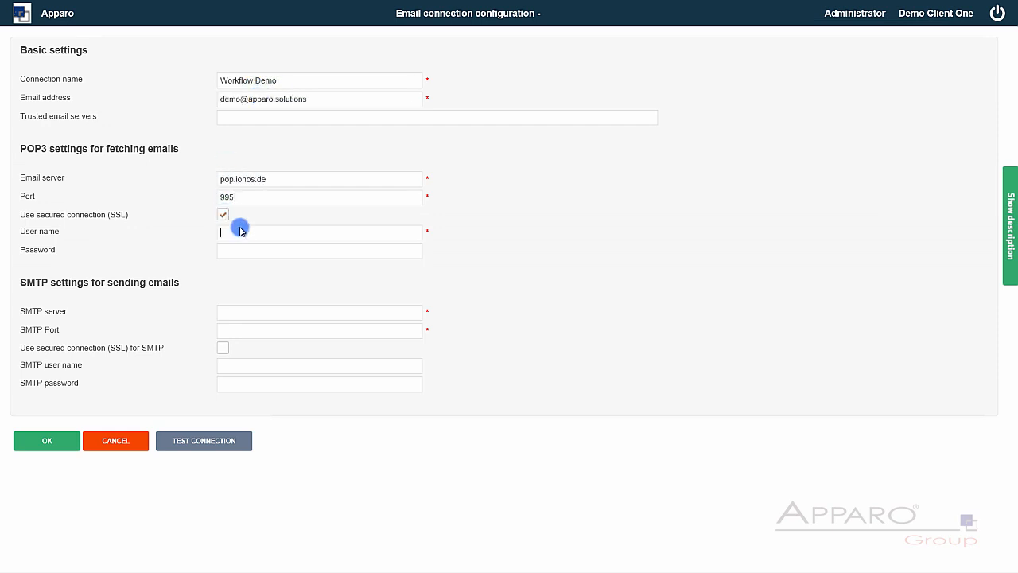
pyautogui.click(239, 230)
pyautogui.moveTo(318, 99); pyautogui.dragTo(204, 100)
pyautogui.hotkey('ctrl', 'c')
pyautogui.click(237, 231)
pyautogui.hotkey('ctrl', 'v')
pyautogui.click(271, 315)
pyautogui.click(251, 363)
pyautogui.hotkey('ctrl', 'v')
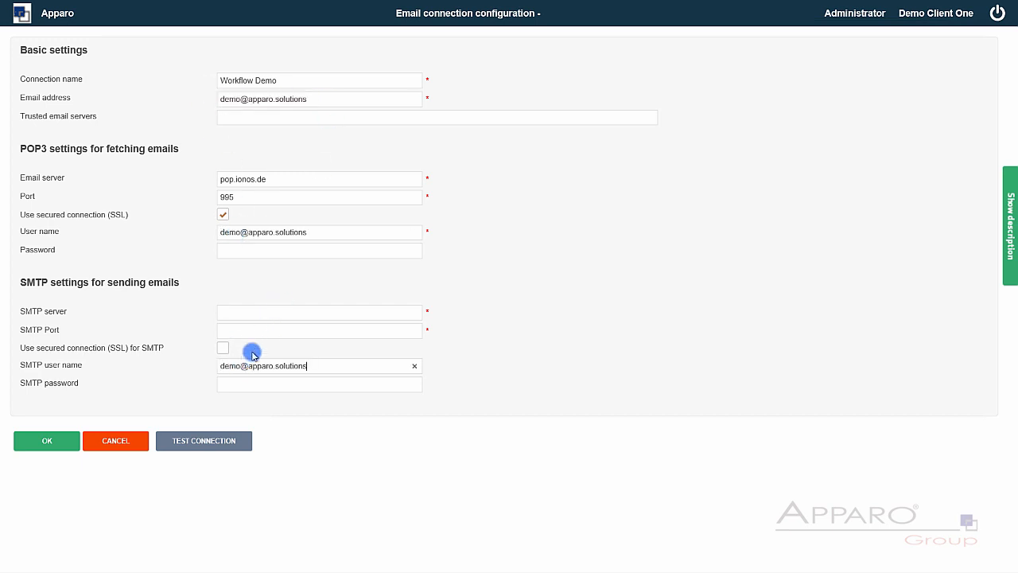
pyautogui.click(241, 254)
pyautogui.write('••••••••••')
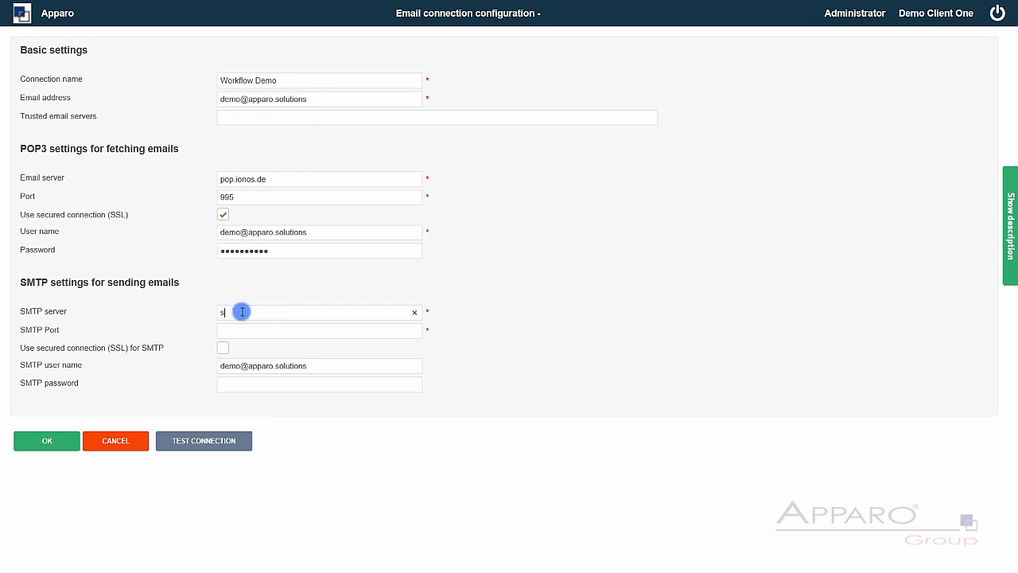
# - Set the SMTP server smtp.ionos.de on port 465 with SSL and its password
pyautogui.click(241, 312)
pyautogui.write('smtp.ionos.de')
pyautogui.click(232, 330)
pyautogui.write('465')
pyautogui.click(222, 347)
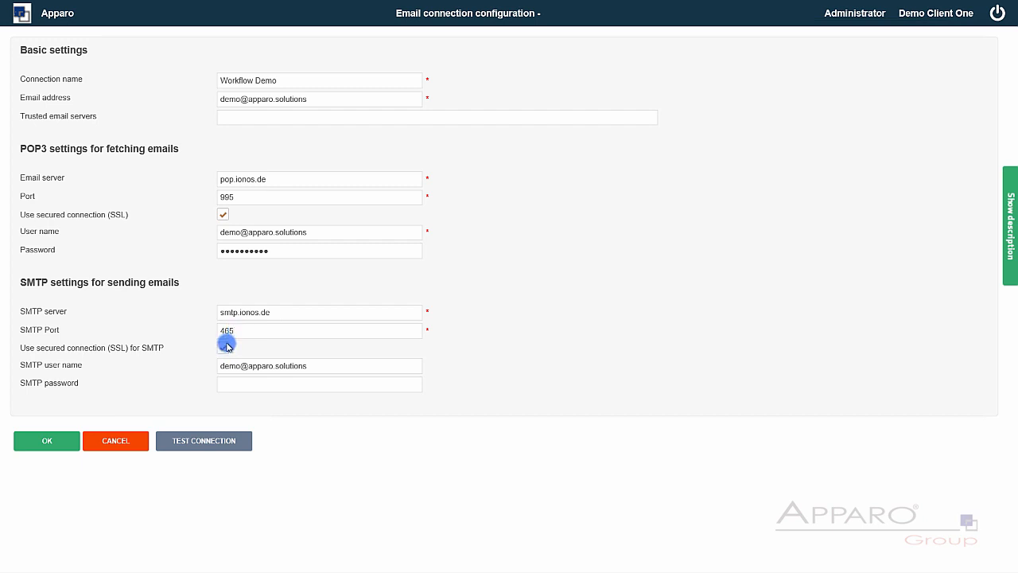
pyautogui.click(250, 384)
pyautogui.write('••••••••••')
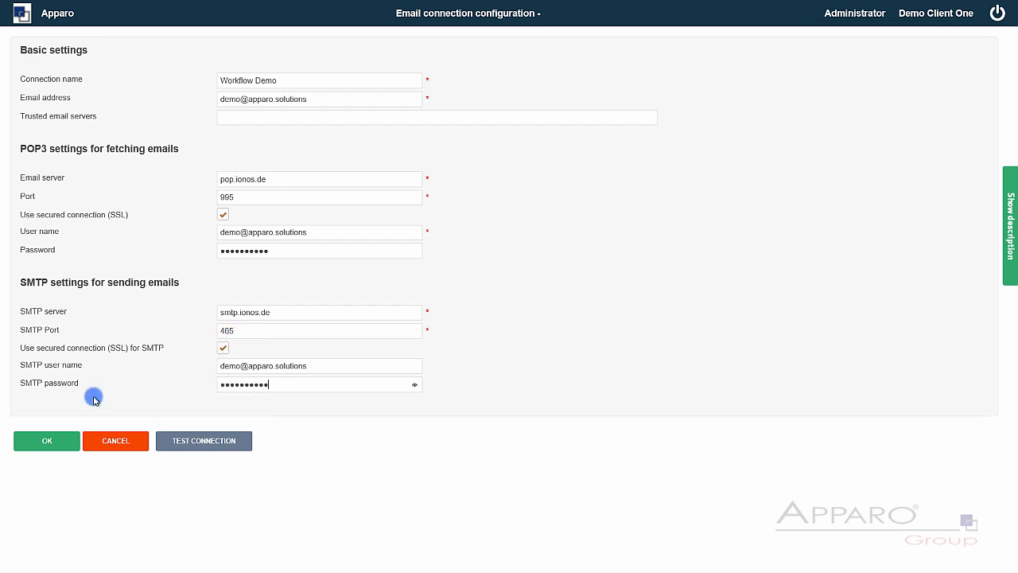
# - Test both mail server connections and save the Workflow Demo connection
pyautogui.click(213, 446)
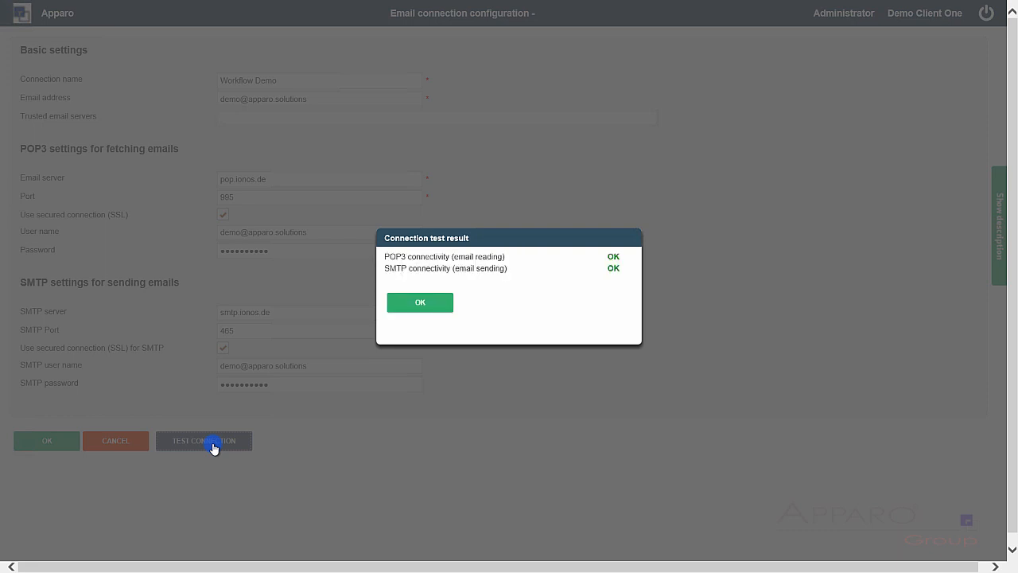
pyautogui.click(416, 301)
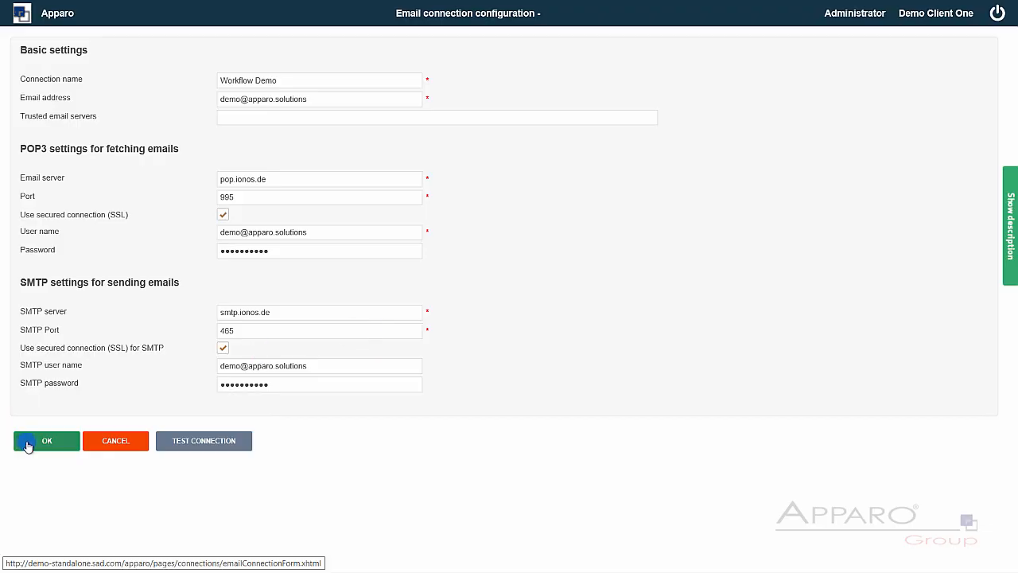
pyautogui.click(27, 444)
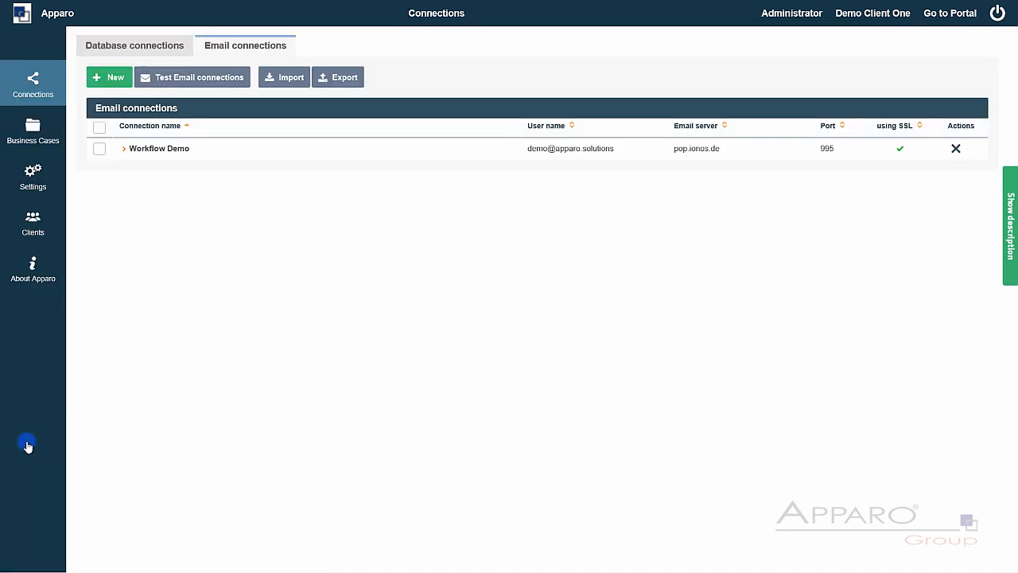
# - Open File import (1) and prefix its identifier with 'Workflow Step 1 -'
pyautogui.click(33, 130)
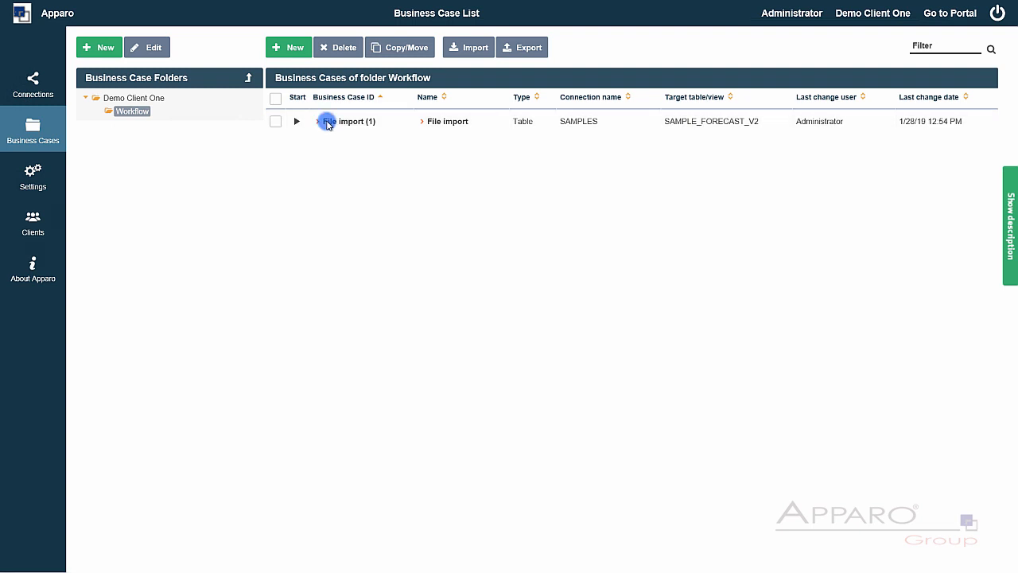
pyautogui.click(328, 124)
pyautogui.click(272, 47)
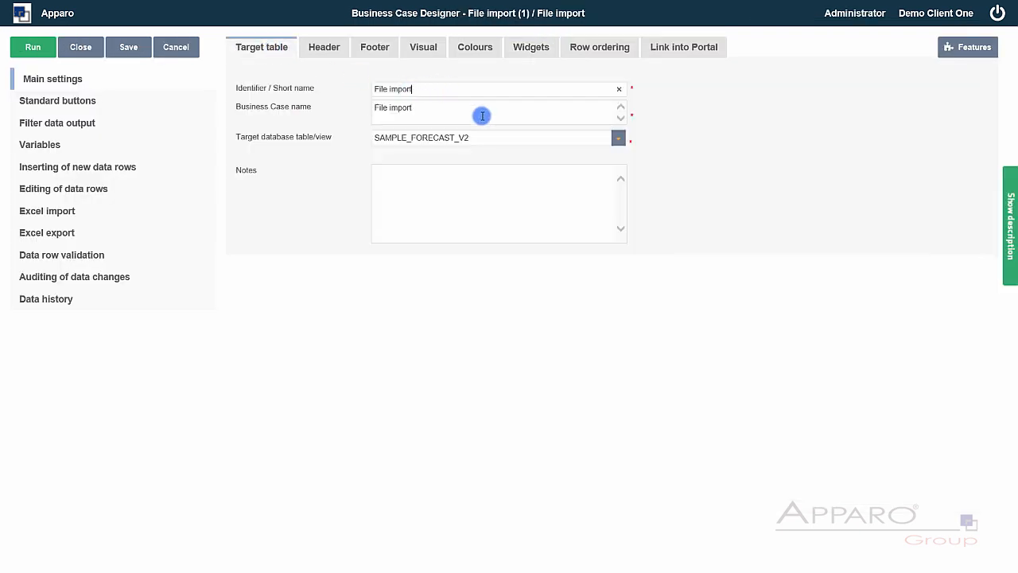
pyautogui.click(374, 89)
pyautogui.write('Workflow ')
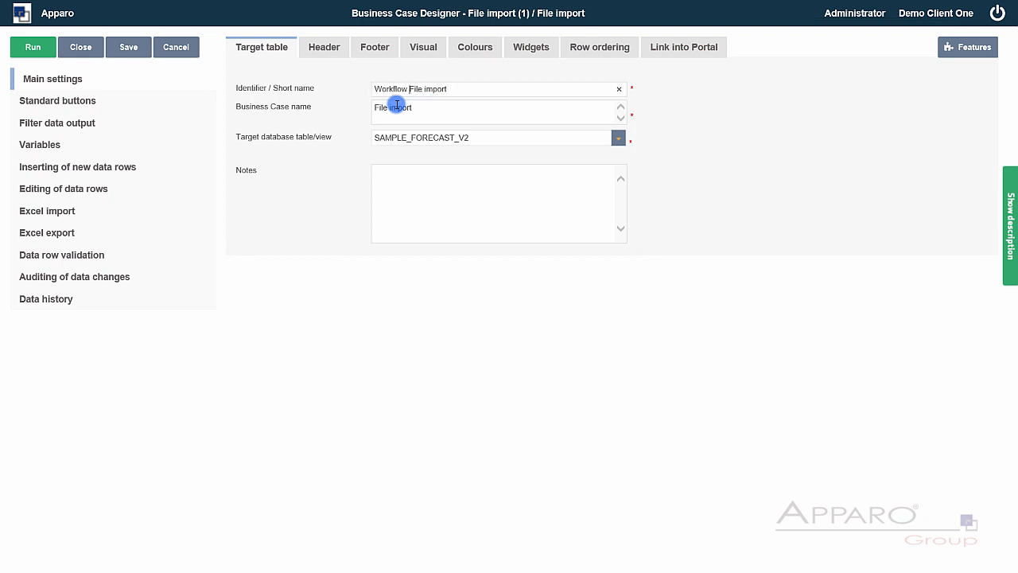
pyautogui.write('Step 1 -')
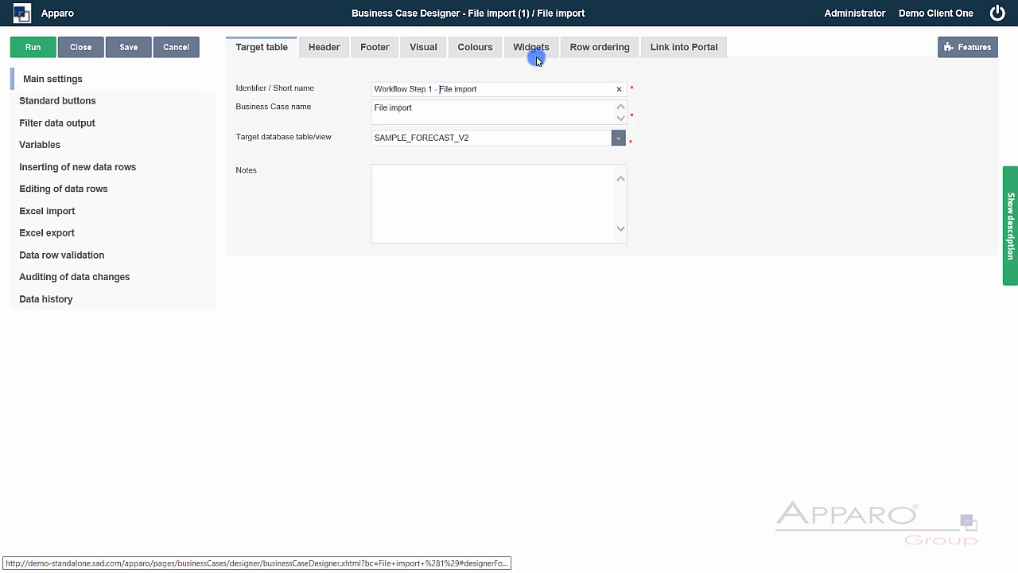
# - Hide the STAMP, USER_ID, VALID_FROM and CURRENT_FLAG columns, then view Excel import settings
pyautogui.click(537, 57)
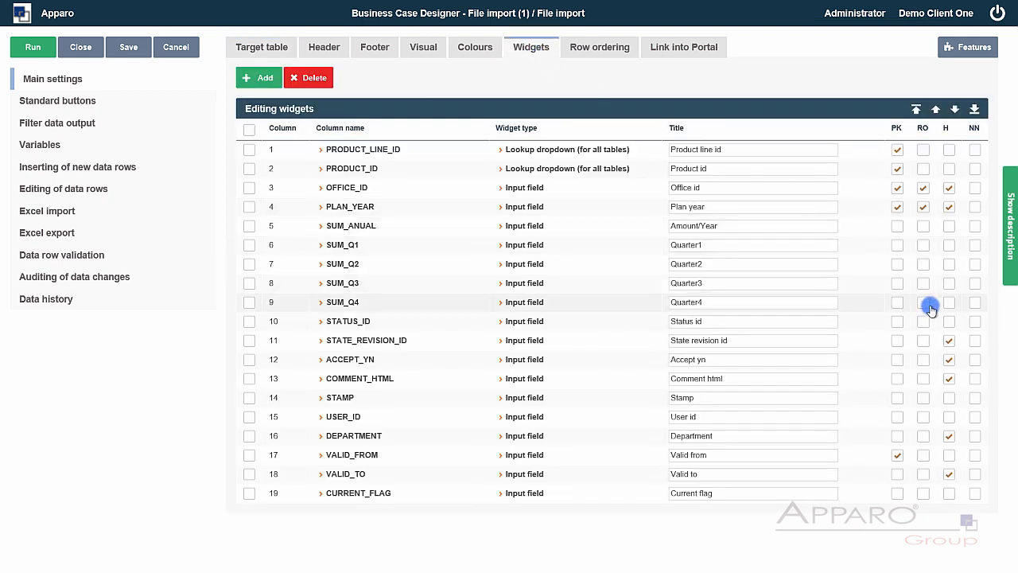
pyautogui.click(948, 397)
pyautogui.click(948, 416)
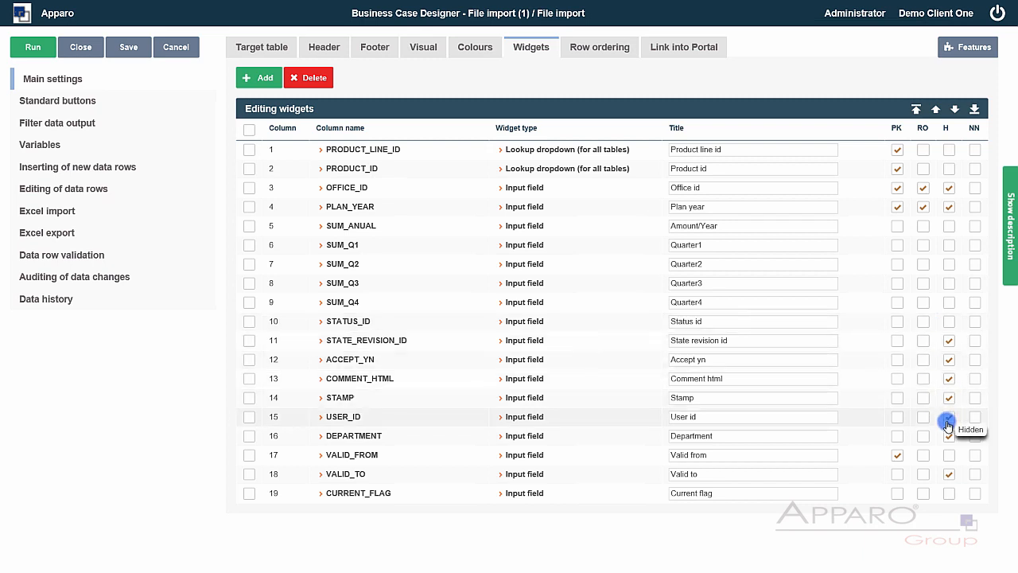
pyautogui.click(950, 455)
pyautogui.click(949, 493)
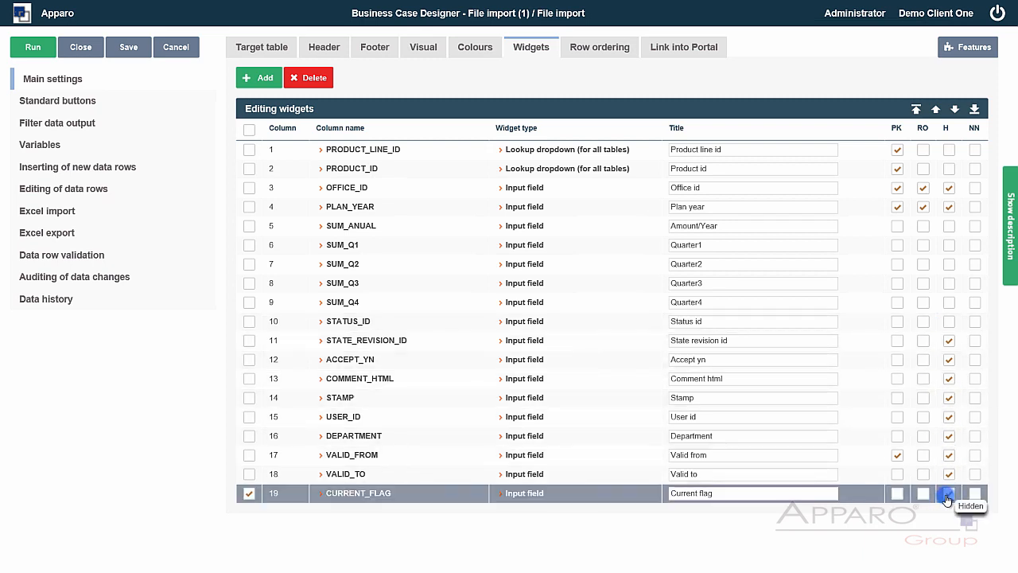
pyautogui.click(58, 212)
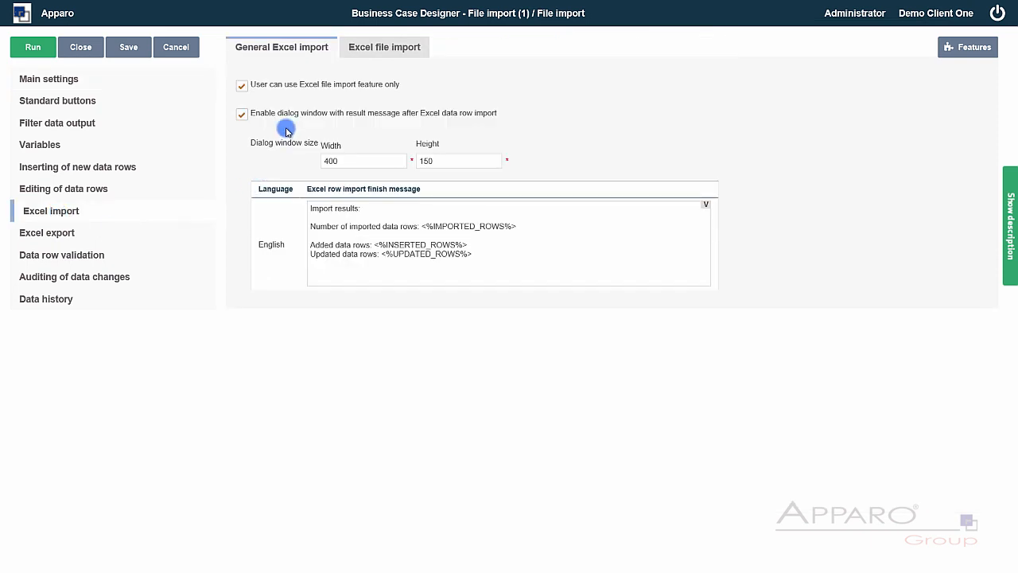
# - Set the Excel import feature's advanced Excel import settings to YES
pyautogui.click(967, 46)
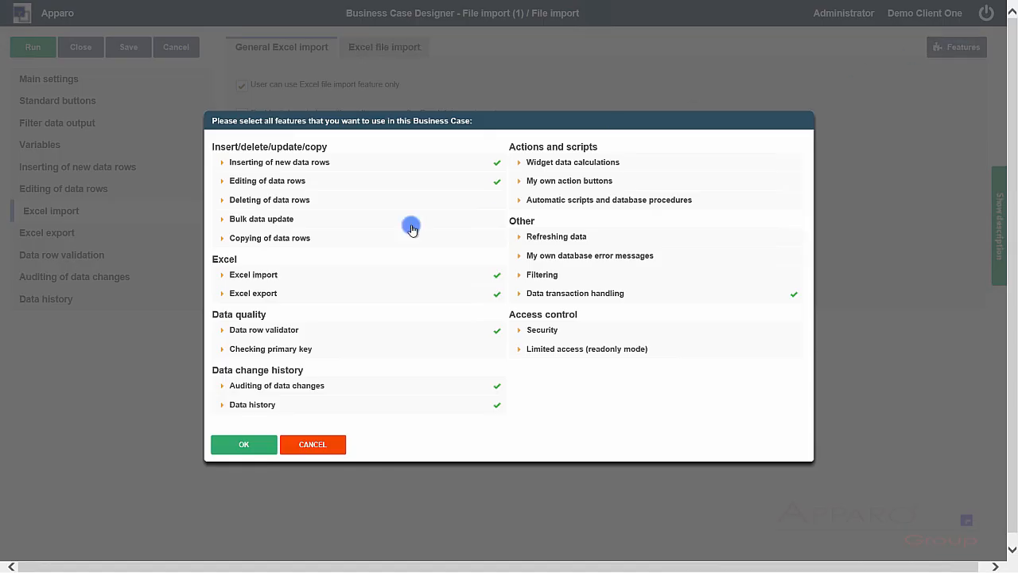
pyautogui.click(314, 275)
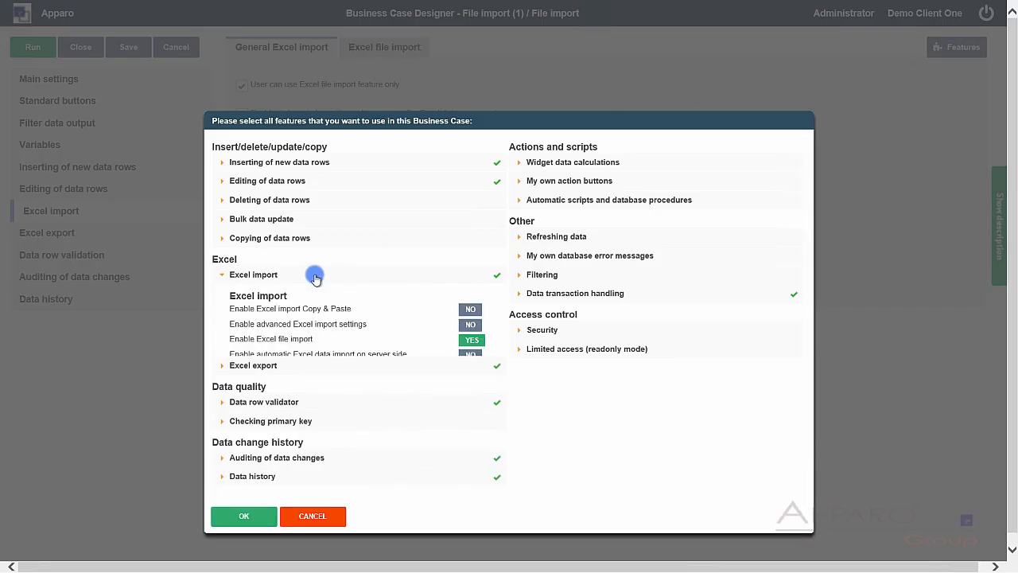
pyautogui.click(470, 326)
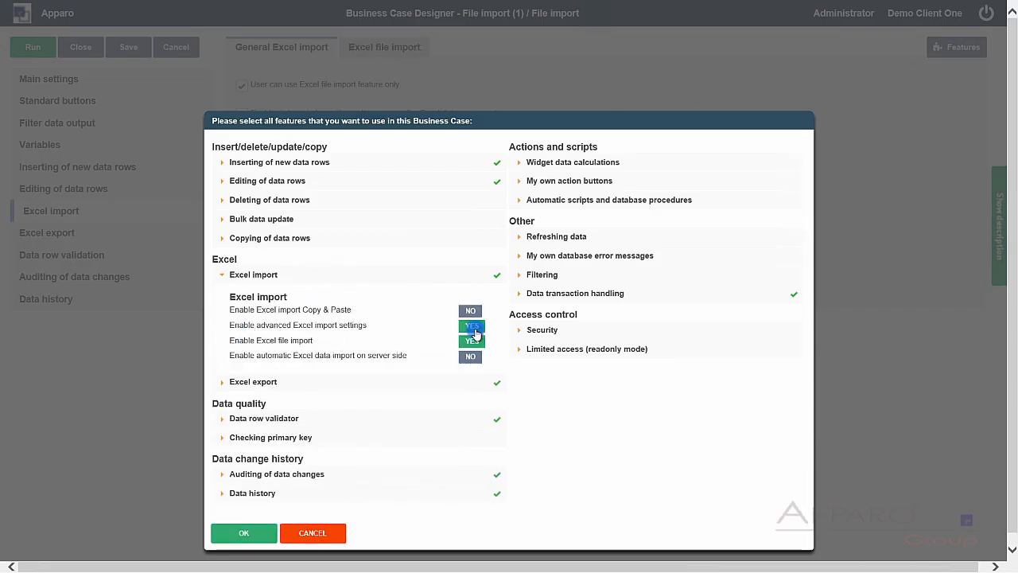
pyautogui.click(244, 525)
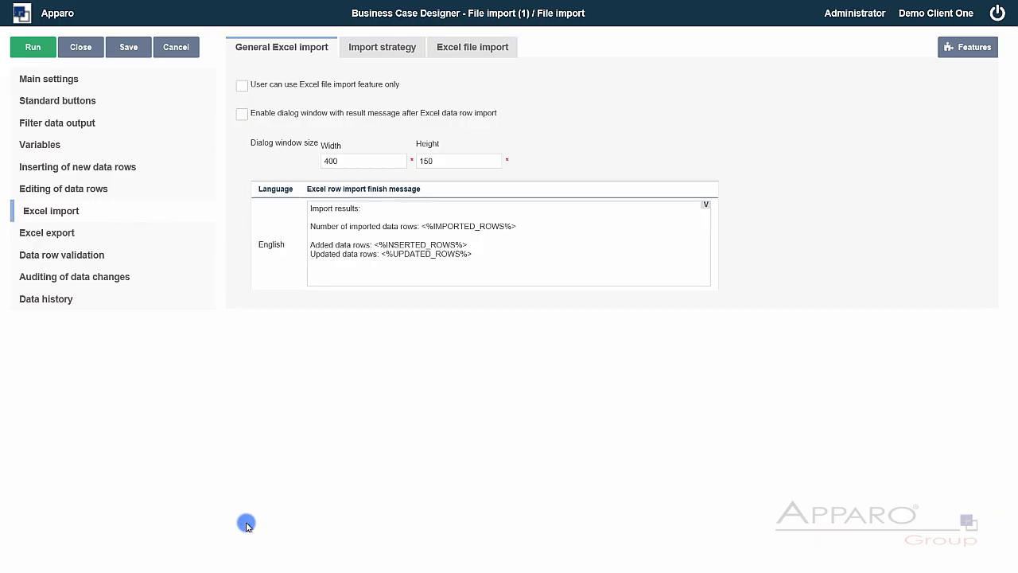
# - Keep the import strategy unchanged, let users fix wrong rows in the browser, and close the designer
pyautogui.click(370, 55)
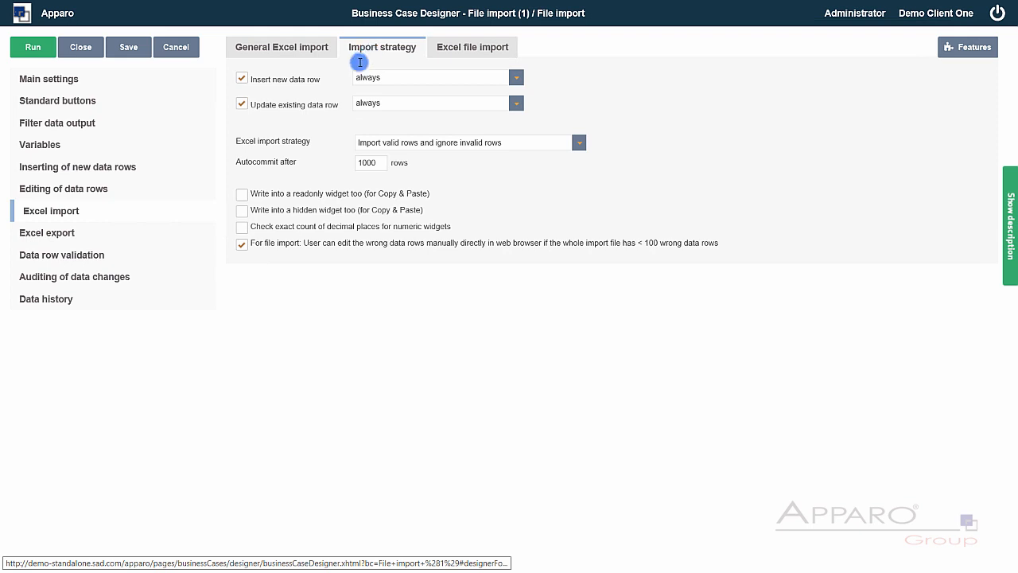
pyautogui.click(514, 80)
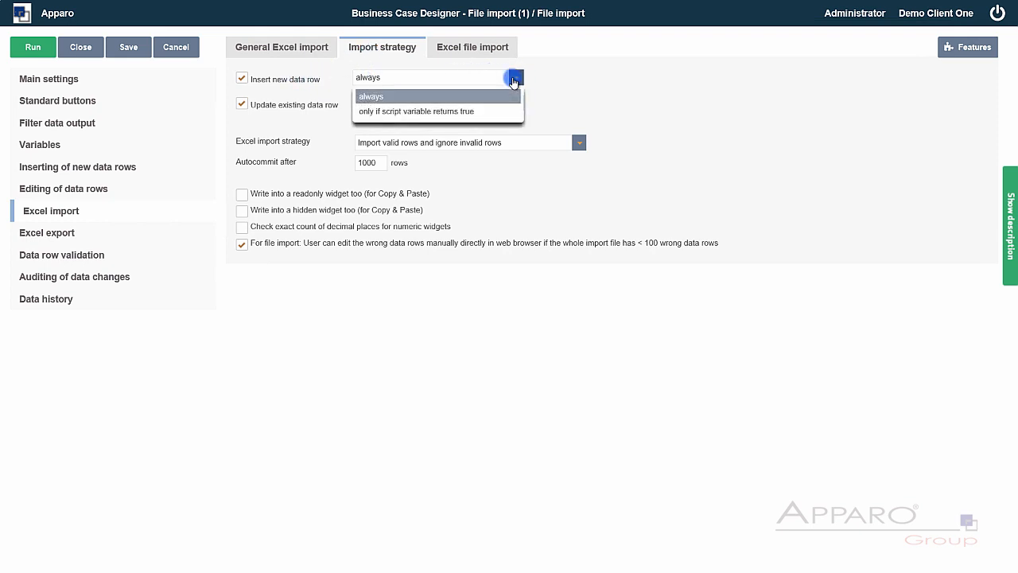
pyautogui.click(514, 80)
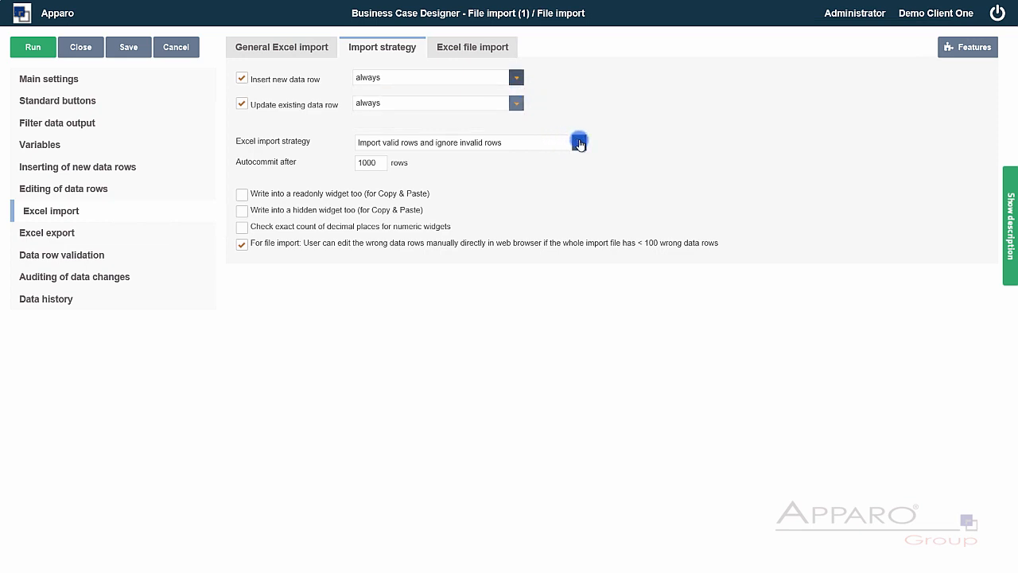
pyautogui.click(579, 143)
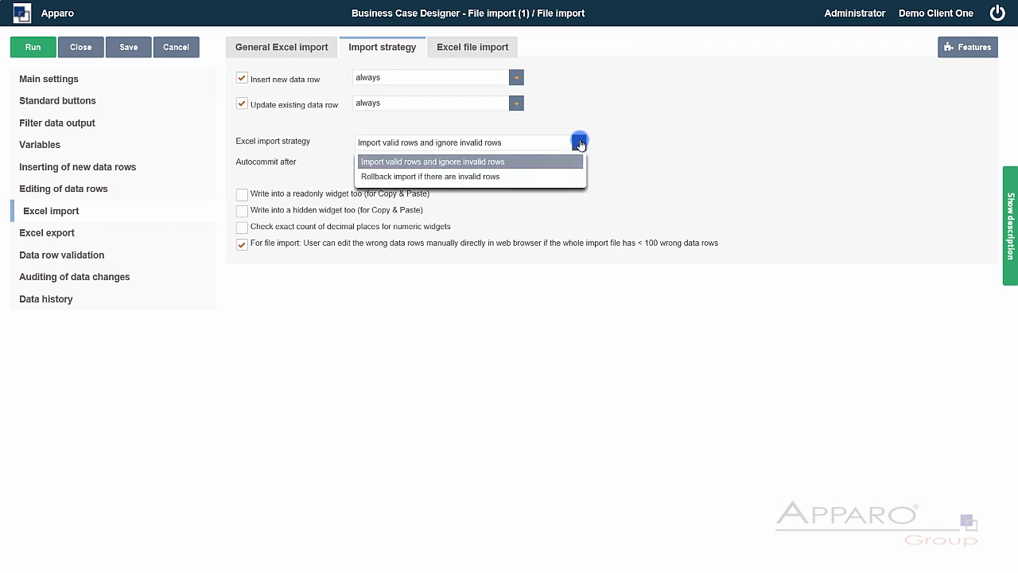
pyautogui.click(579, 144)
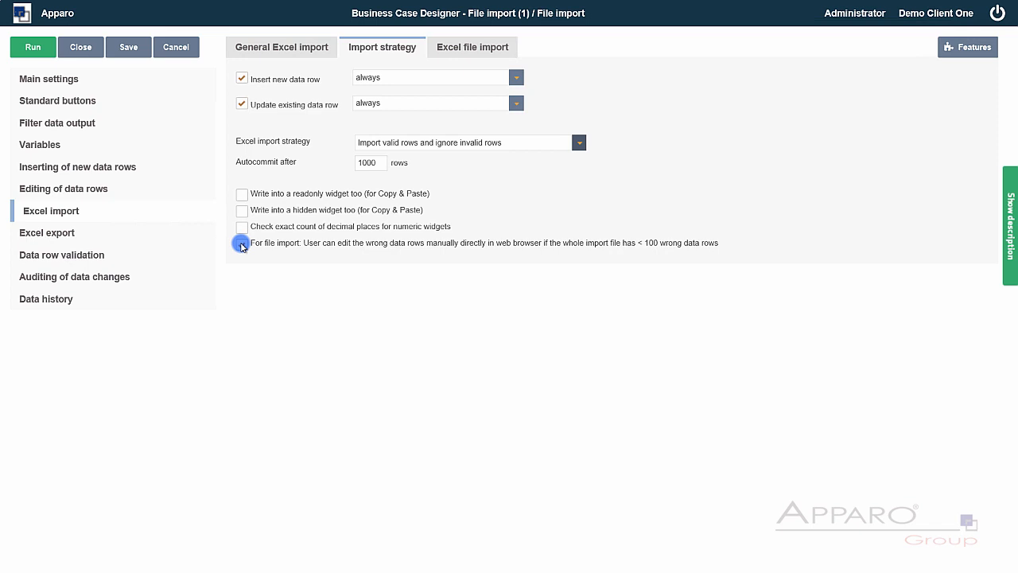
pyautogui.click(242, 244)
pyautogui.click(39, 80)
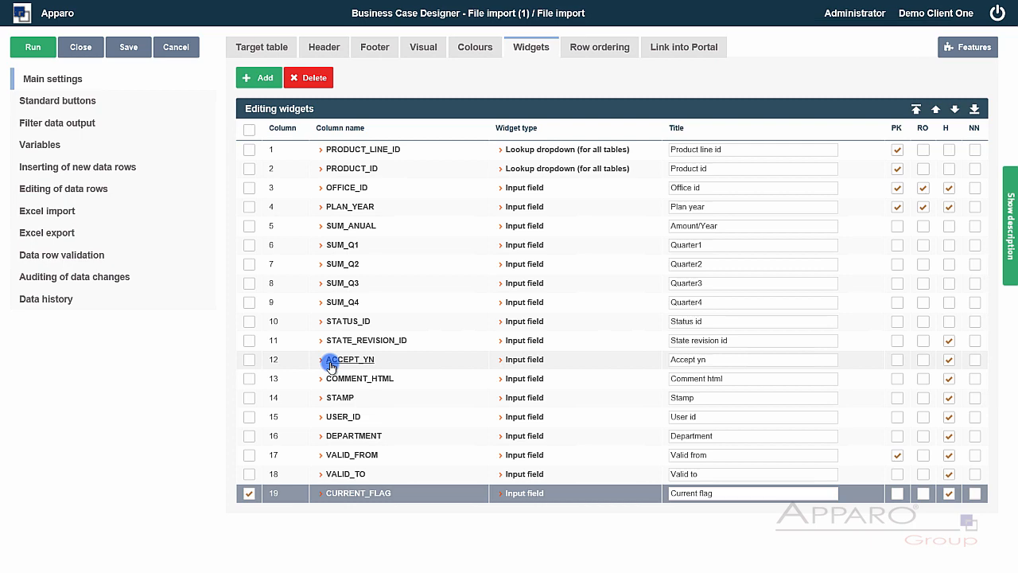
pyautogui.click(82, 51)
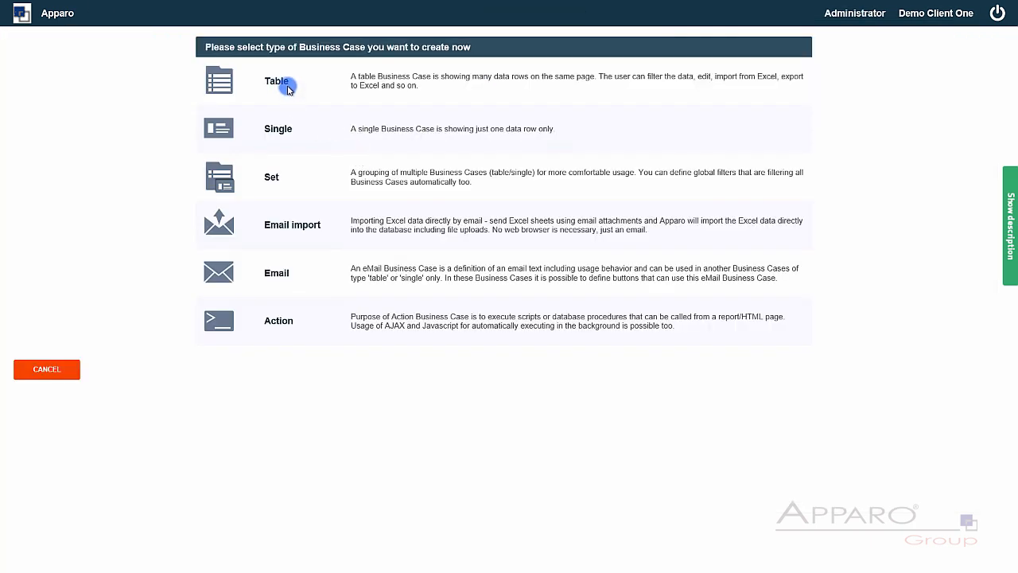
pyautogui.click(287, 85)
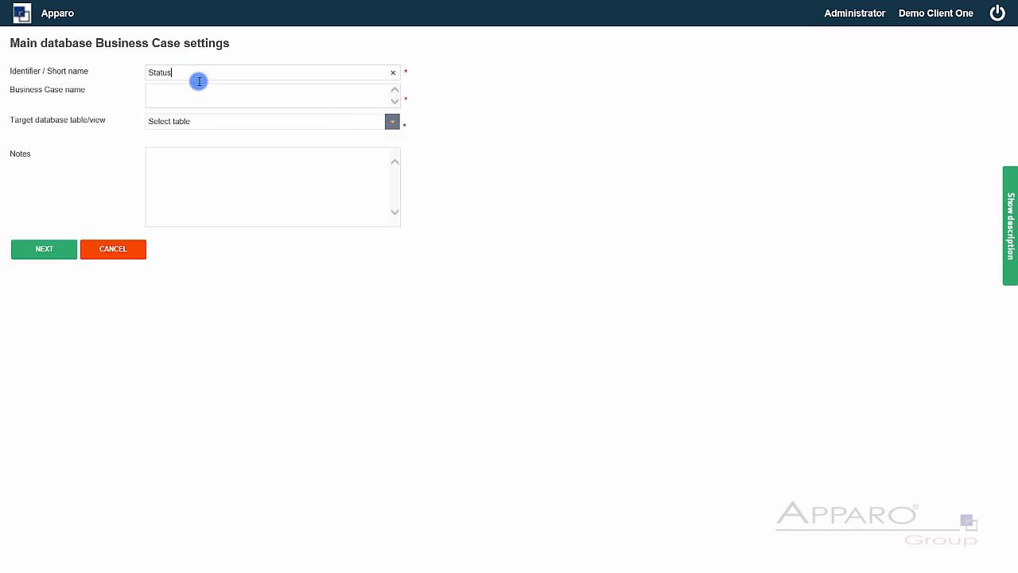
# - Create the Status business case on the SAMPLE_STATUS target table
pyautogui.click(291, 123)
pyautogui.scroll(-3, 284, 209)
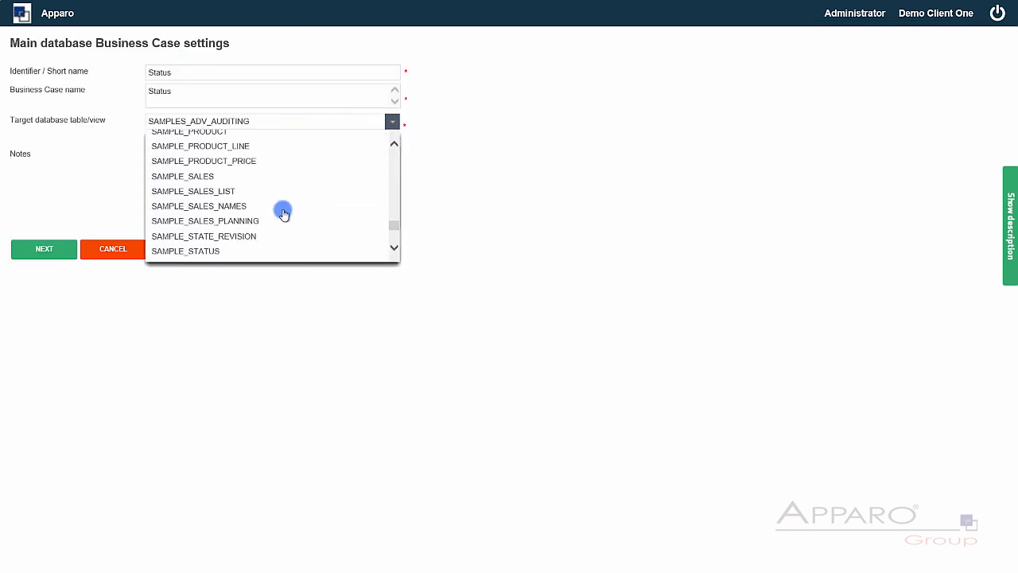
pyautogui.click(239, 250)
pyautogui.click(67, 250)
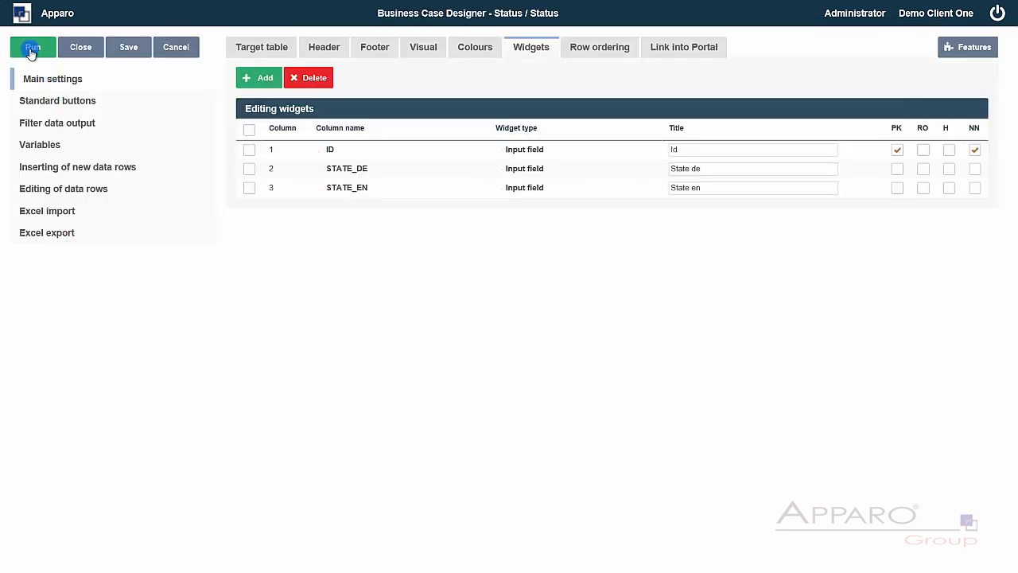
# - Run Status to preview its four status rows, then close the designer
pyautogui.click(32, 49)
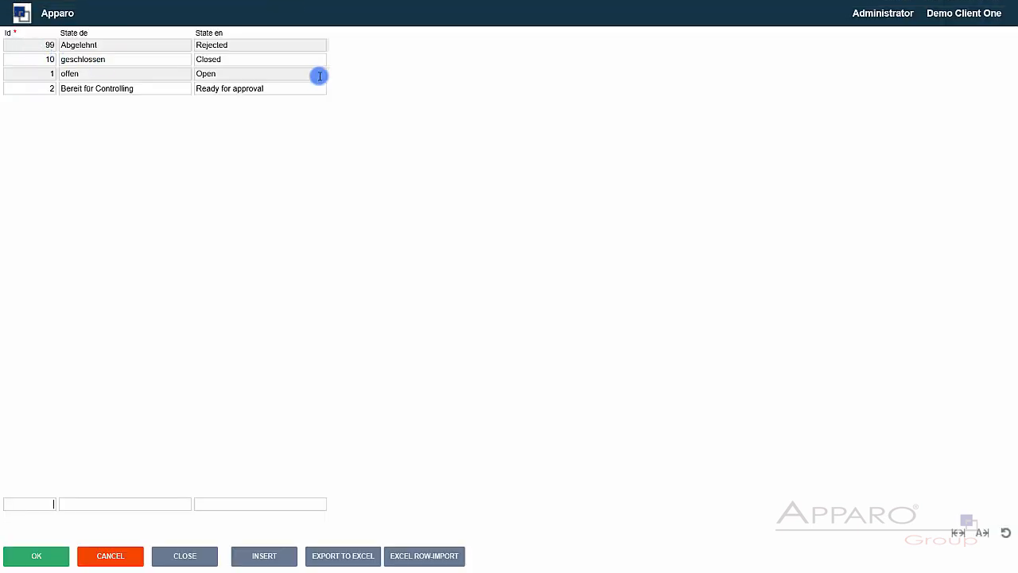
pyautogui.click(172, 554)
pyautogui.click(80, 47)
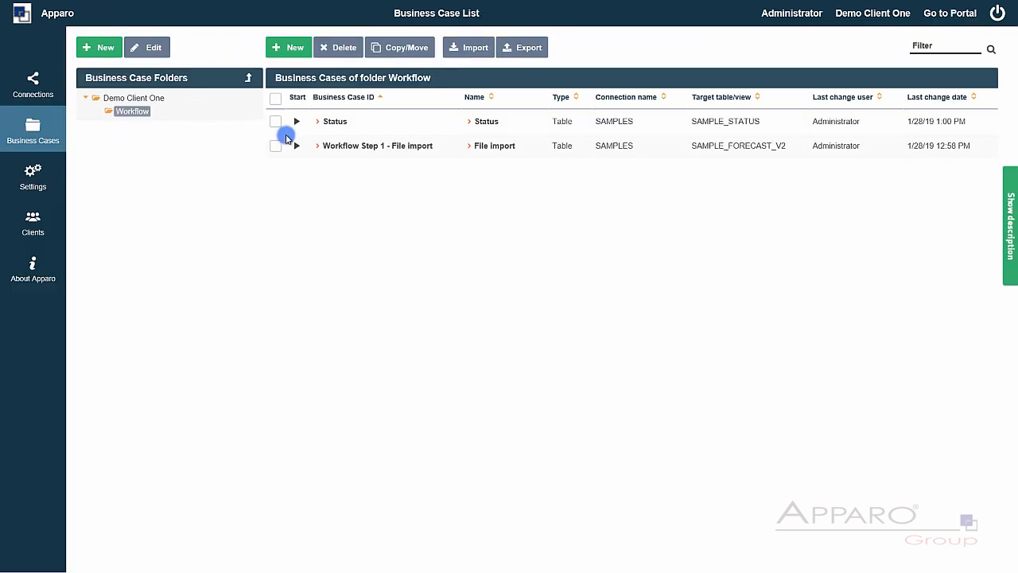
# - Give STATUS_ID in Workflow Step 1 - File import the constant value 2, used on insert only
pyautogui.click(329, 145)
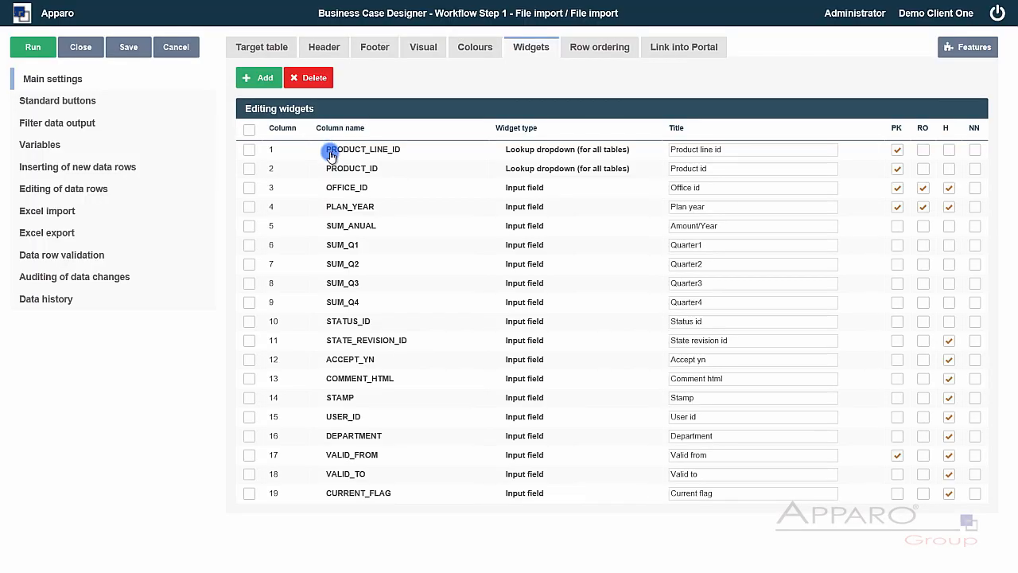
pyautogui.click(347, 323)
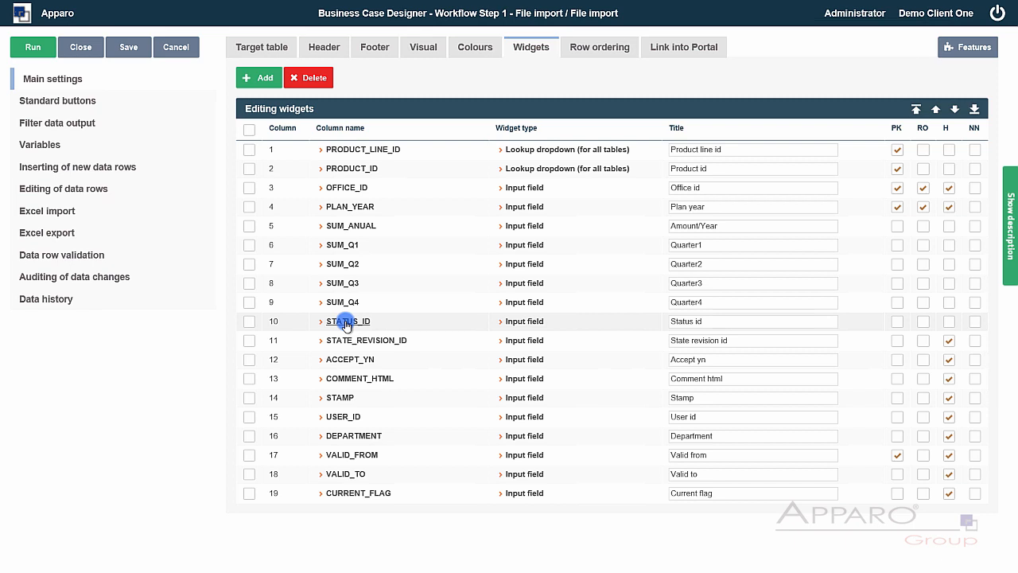
pyautogui.click(458, 168)
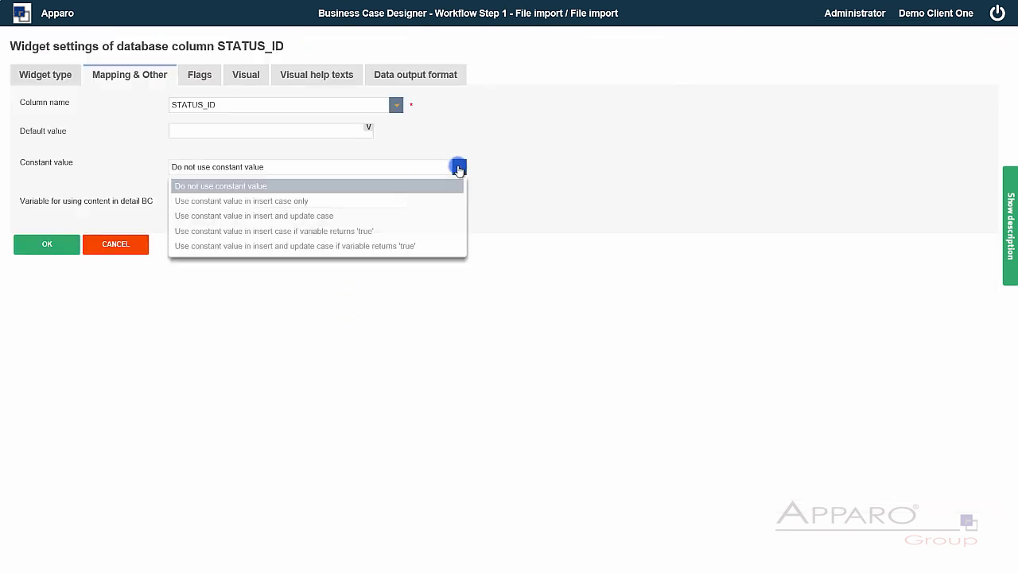
pyautogui.click(348, 201)
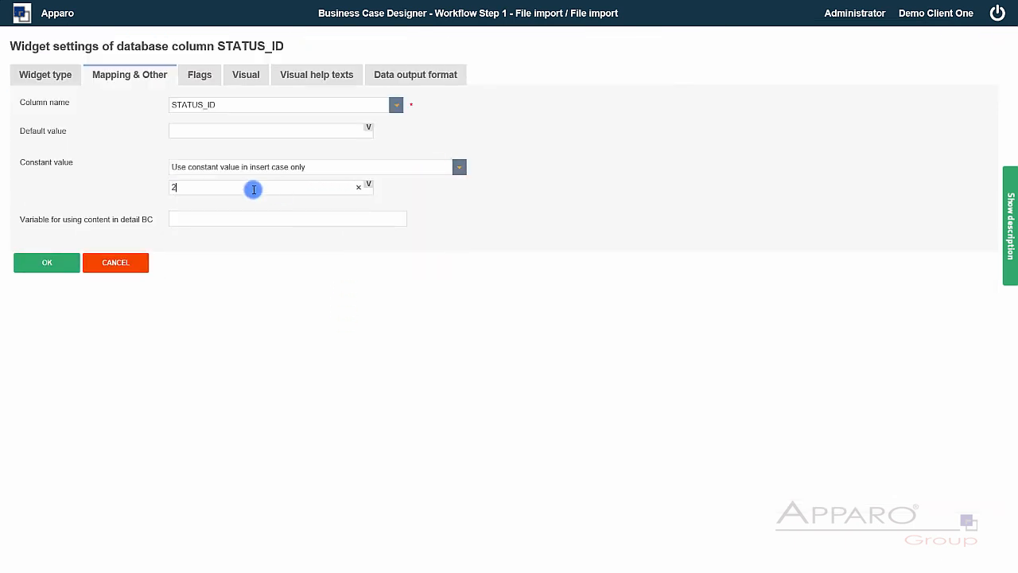
pyautogui.click(70, 262)
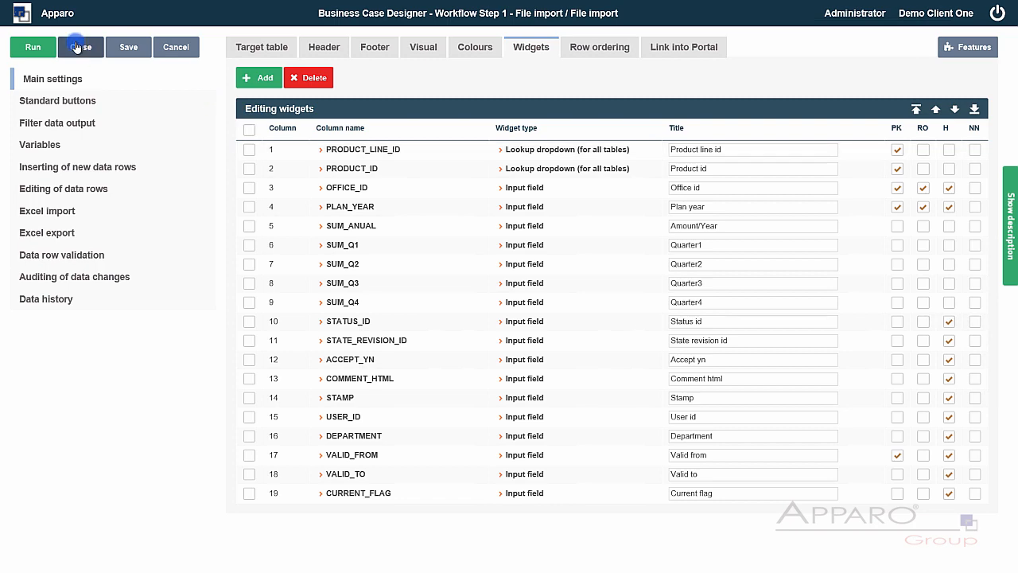
pyautogui.click(84, 49)
pyautogui.click(276, 146)
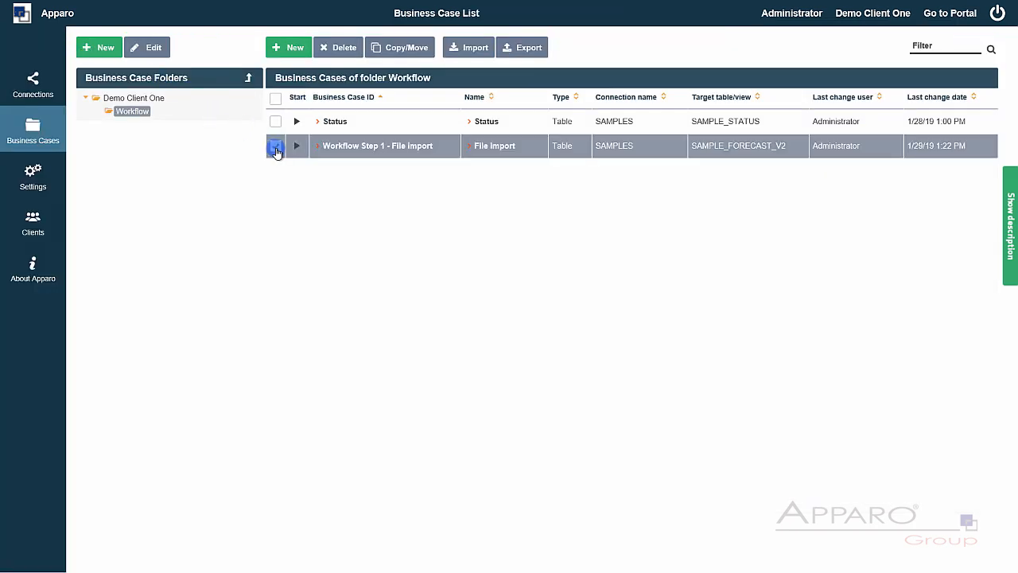
# - Copy Workflow Step 1 - File import within the Workflow folder
pyautogui.click(410, 47)
pyautogui.click(290, 306)
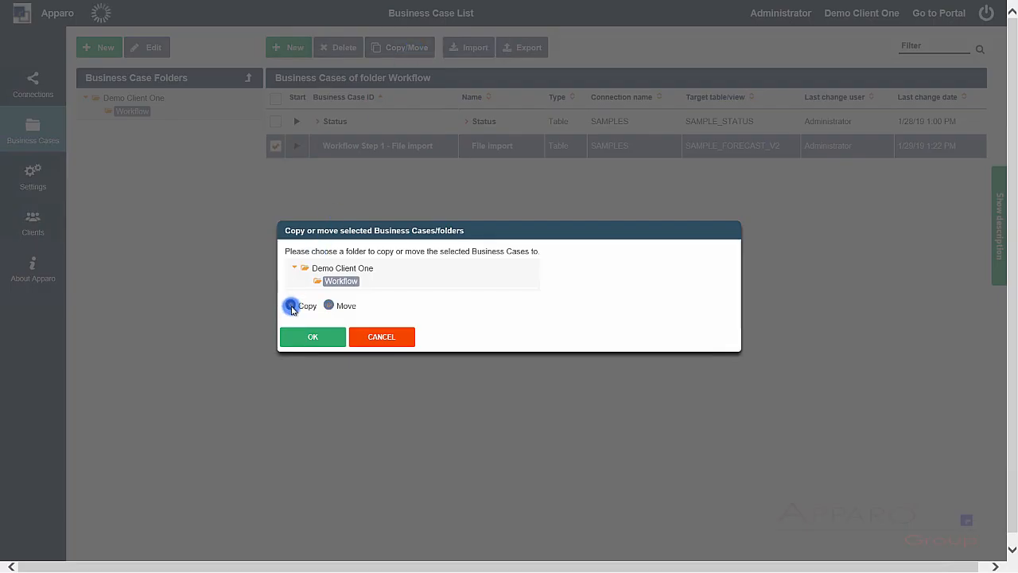
pyautogui.click(299, 328)
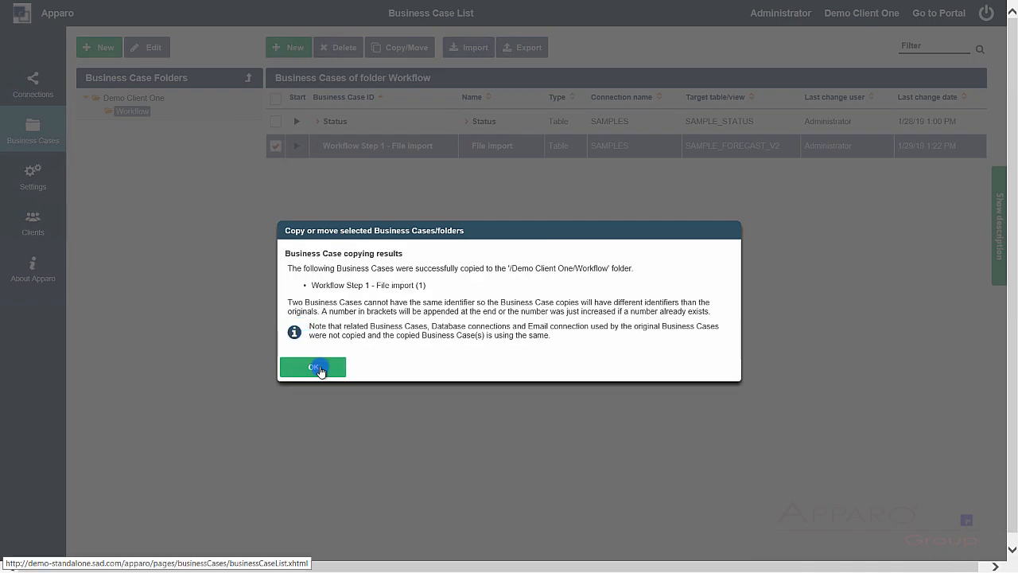
pyautogui.click(311, 366)
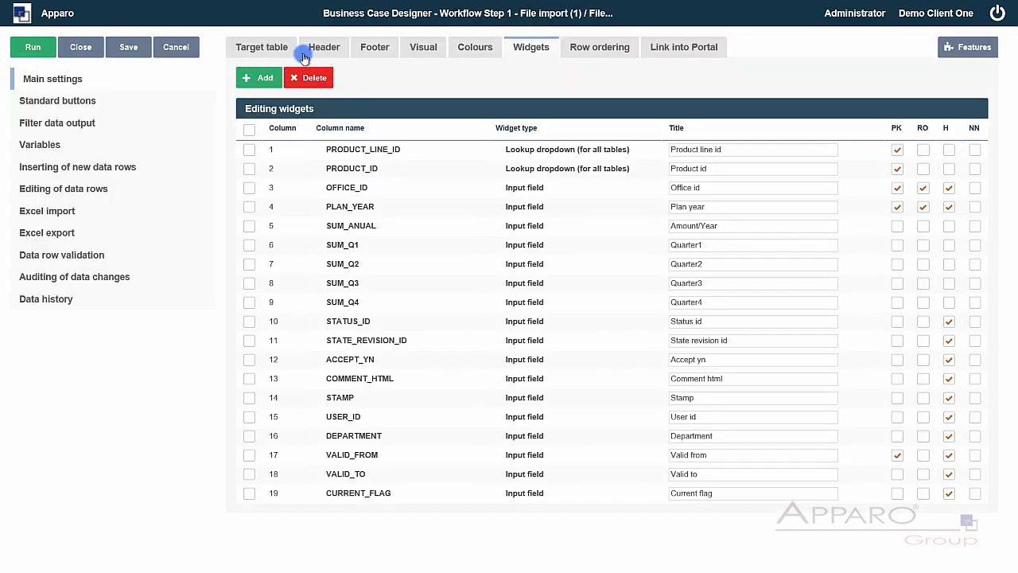
# - Change the copy's identifier to 'Workflow Step 2 - Revision' and name it 'File import - Revision'
pyautogui.click(270, 49)
pyautogui.moveTo(490, 89); pyautogui.dragTo(430, 89)
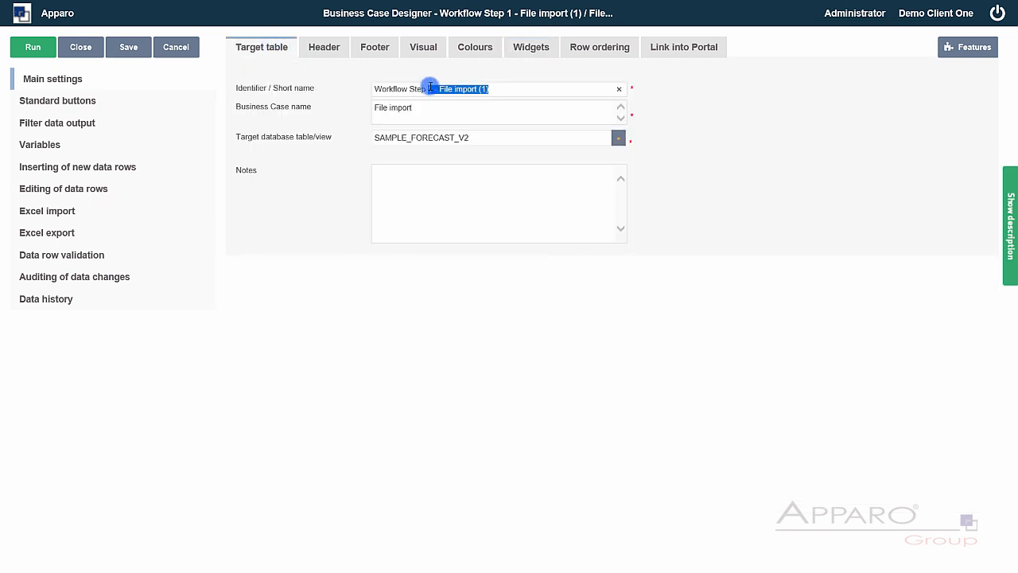
pyautogui.press('BackSpace')
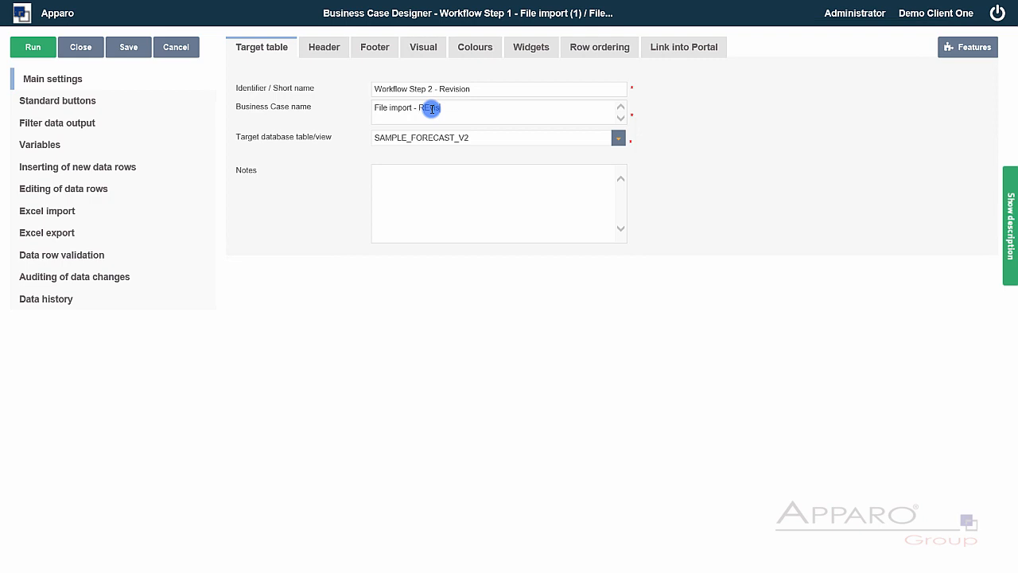
pyautogui.click(513, 47)
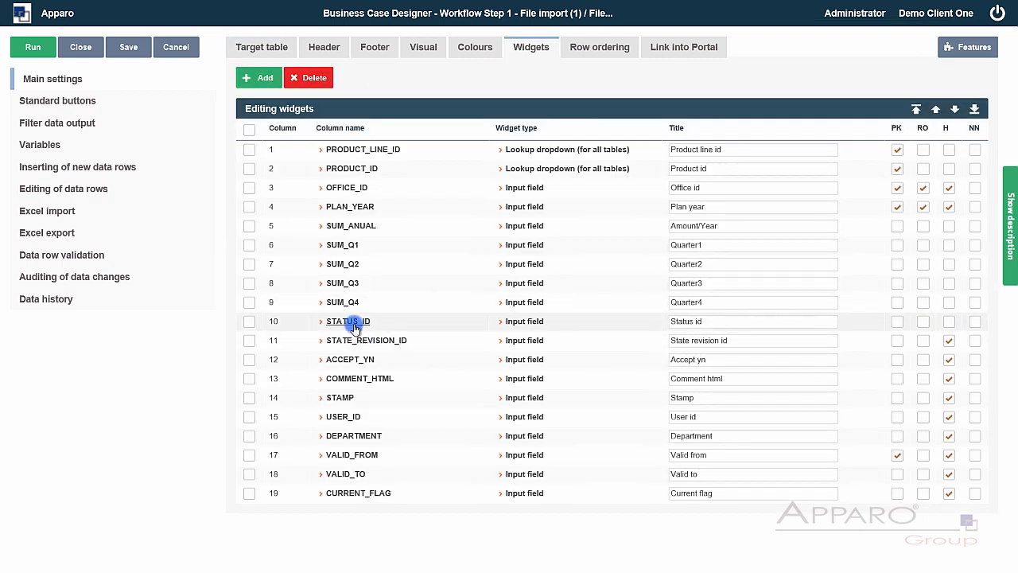
# - Make STATUS_ID a lookup dropdown on table SAMPLE_STATUS with ID as key column
pyautogui.click(353, 323)
pyautogui.click(41, 72)
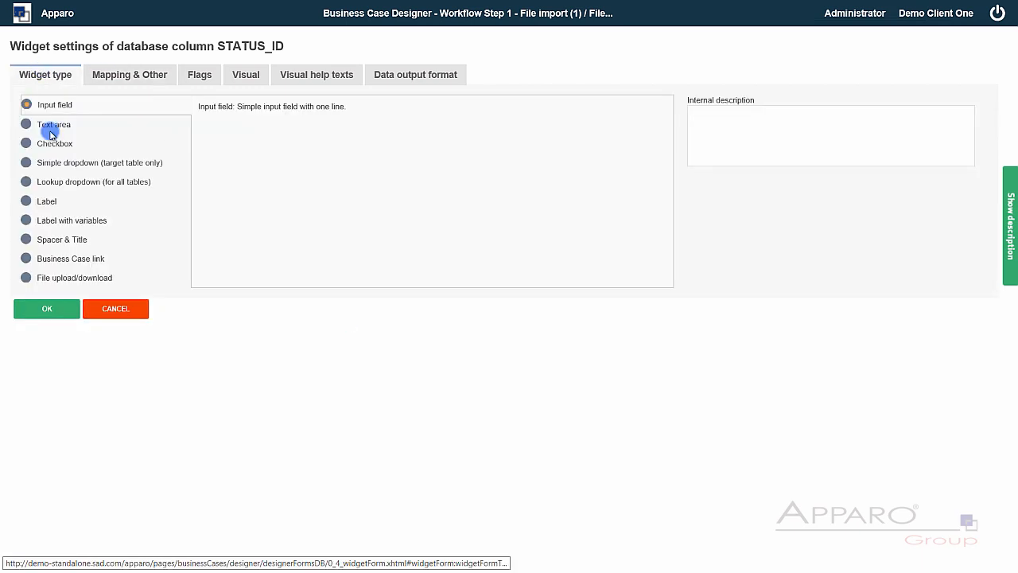
pyautogui.click(25, 181)
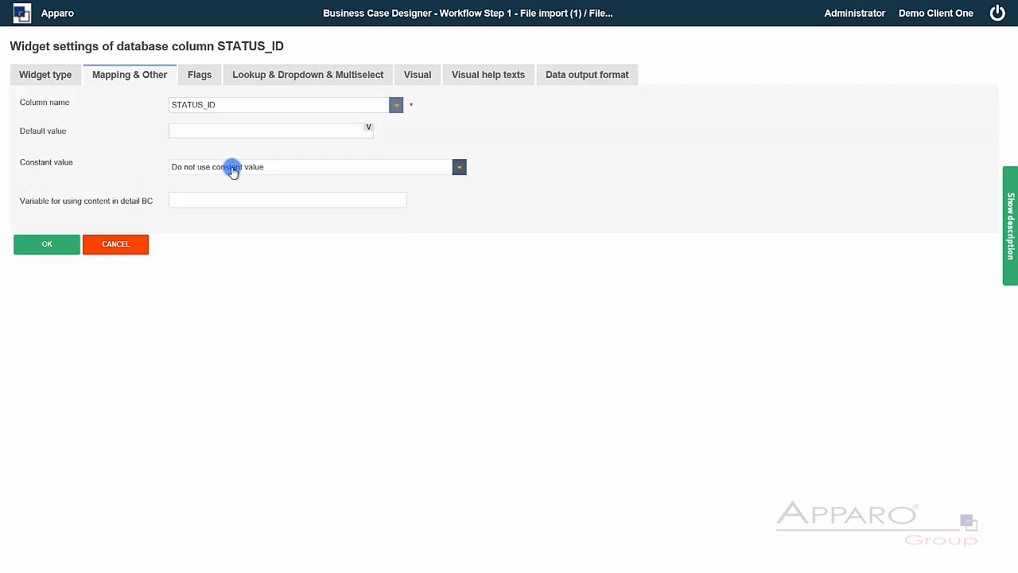
pyautogui.click(323, 75)
pyautogui.click(511, 107)
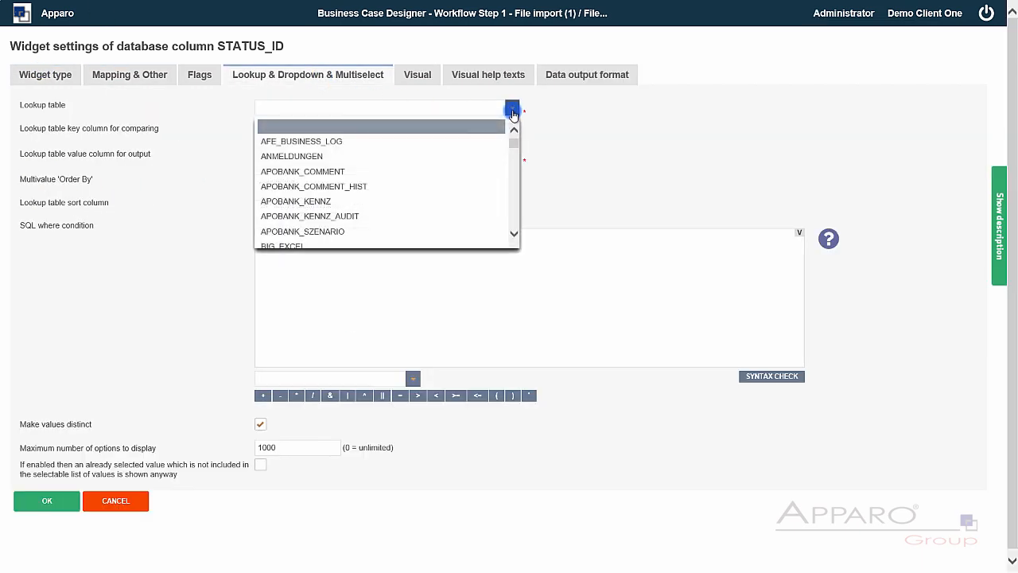
pyautogui.scroll(-10, 513, 186)
pyautogui.scroll(1, 472, 205)
pyautogui.click(472, 196)
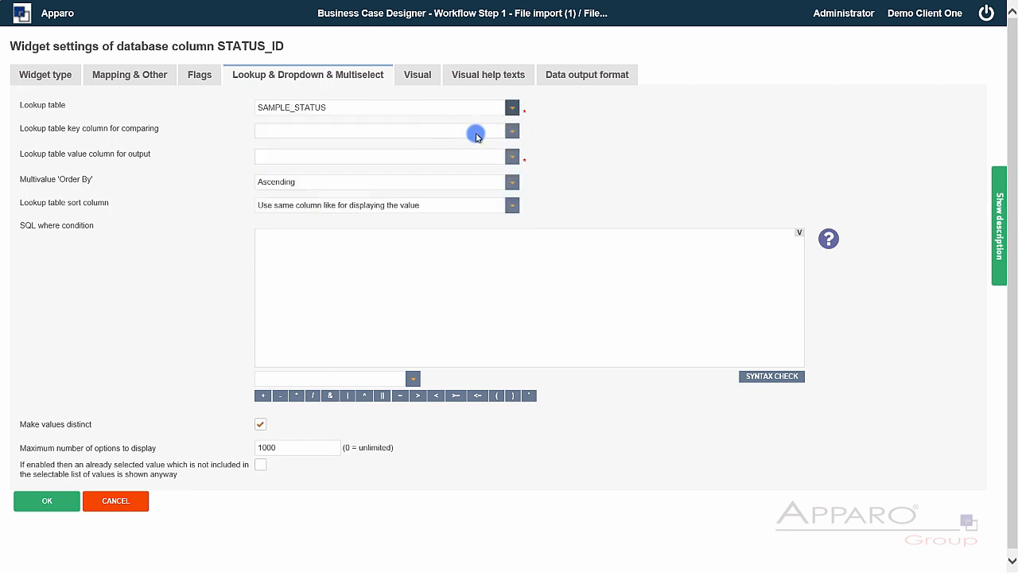
pyautogui.click(476, 132)
pyautogui.click(354, 166)
# - Set the lookup output column to STATE_<%LANGUAGE%>, confirm the widget, and save
pyautogui.click(301, 156)
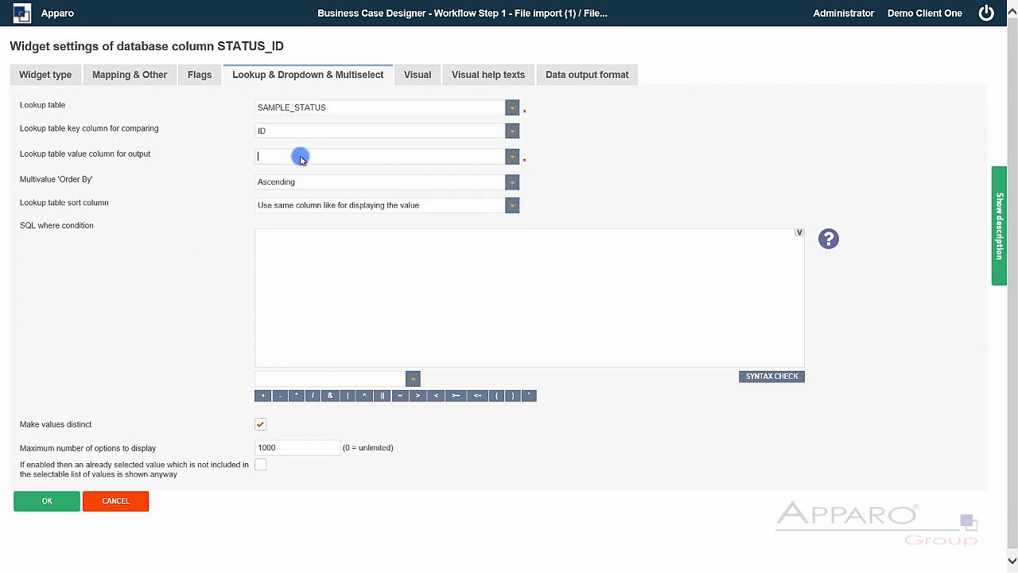
pyautogui.click(511, 157)
pyautogui.click(362, 202)
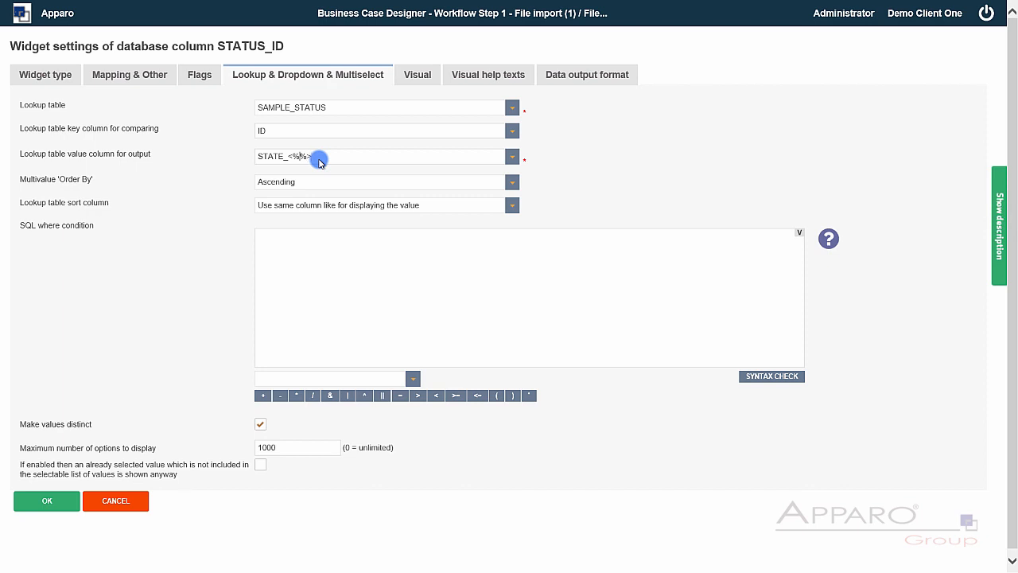
pyautogui.write('NGUAGE')
pyautogui.click(799, 236)
pyautogui.scroll(-2, 625, 379)
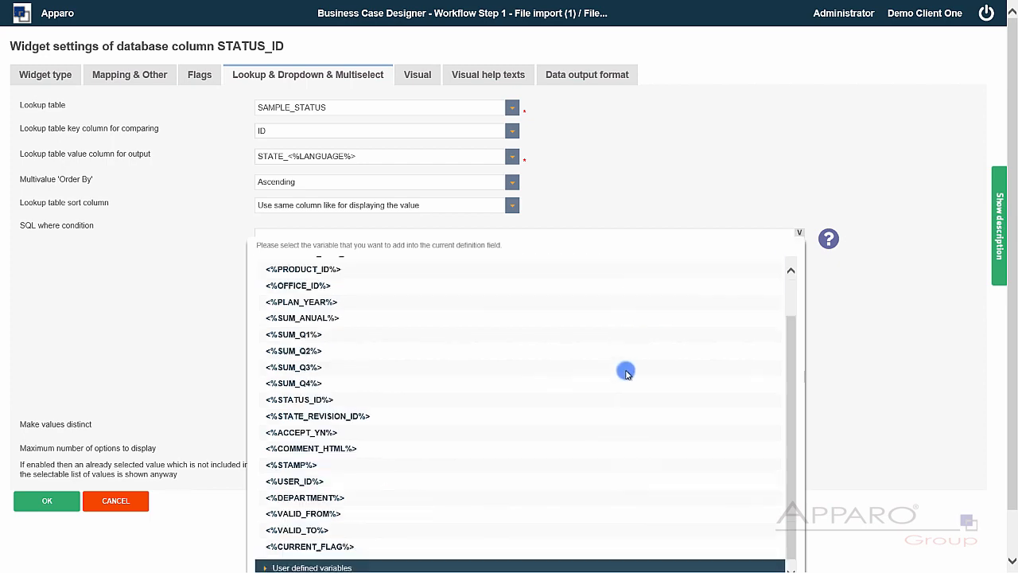
pyautogui.scroll(-1, 338, 556)
pyautogui.click(398, 520)
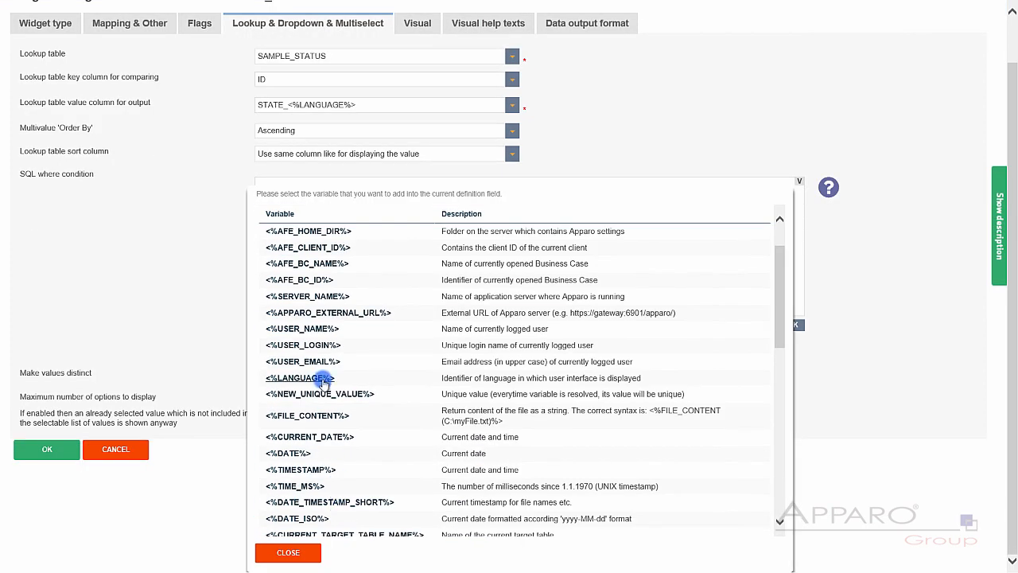
pyautogui.click(727, 134)
pyautogui.click(46, 489)
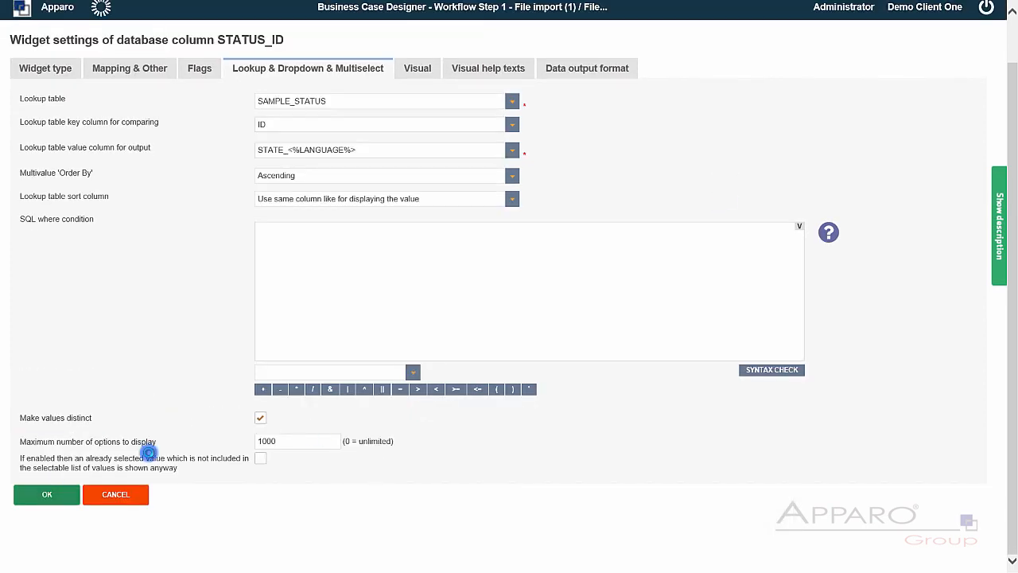
pyautogui.click(130, 49)
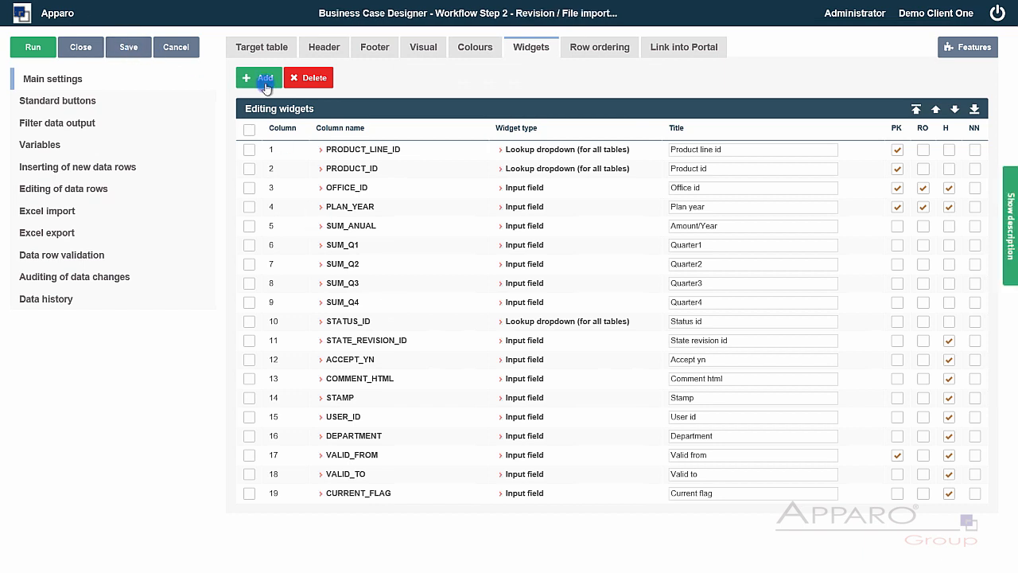
# - In Step 2, limit STATUS_ID options to SQL condition ID > 2, keeping chosen values shown anyway
pyautogui.click(356, 326)
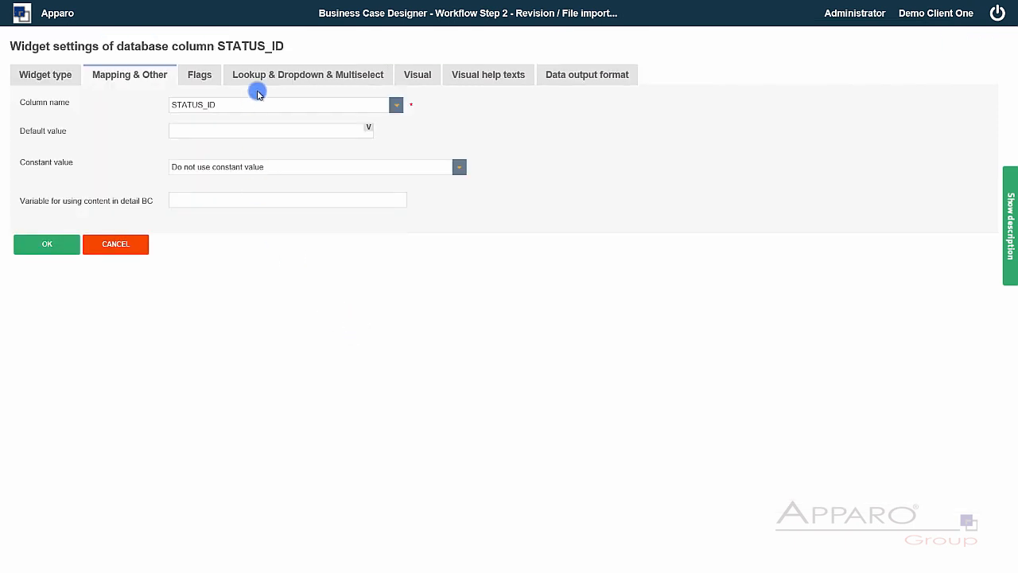
pyautogui.click(270, 77)
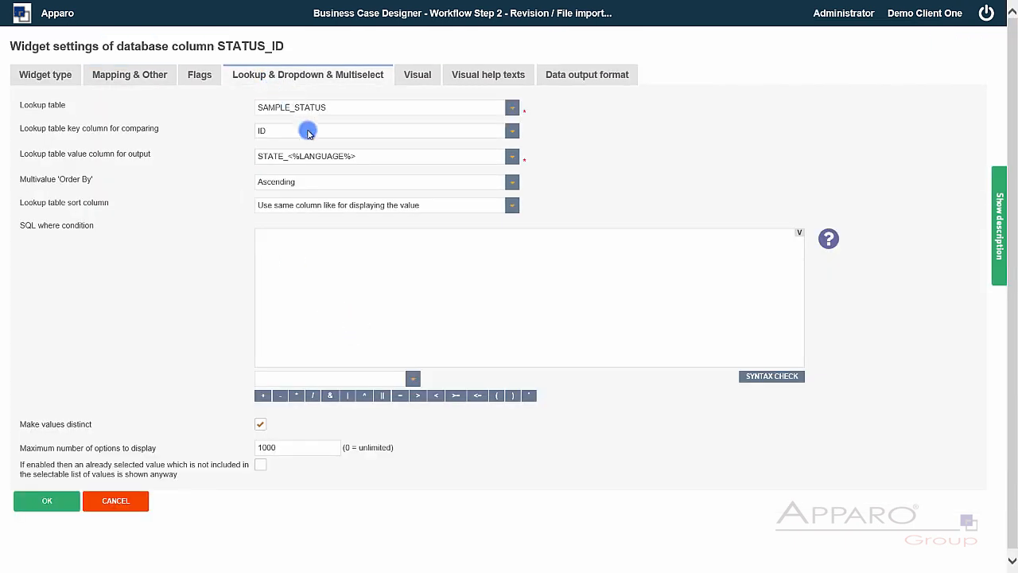
pyautogui.click(367, 292)
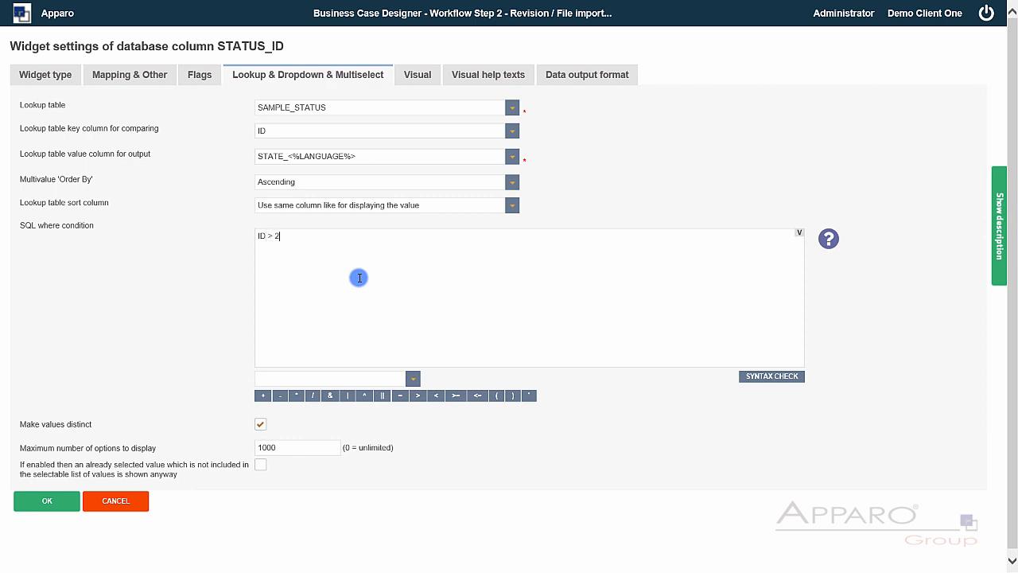
pyautogui.click(262, 466)
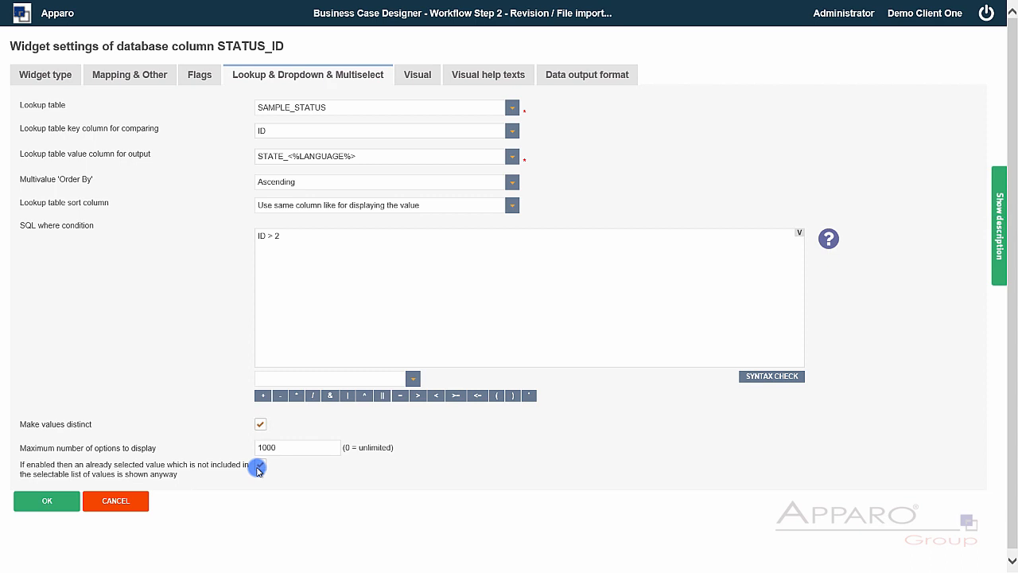
pyautogui.click(47, 500)
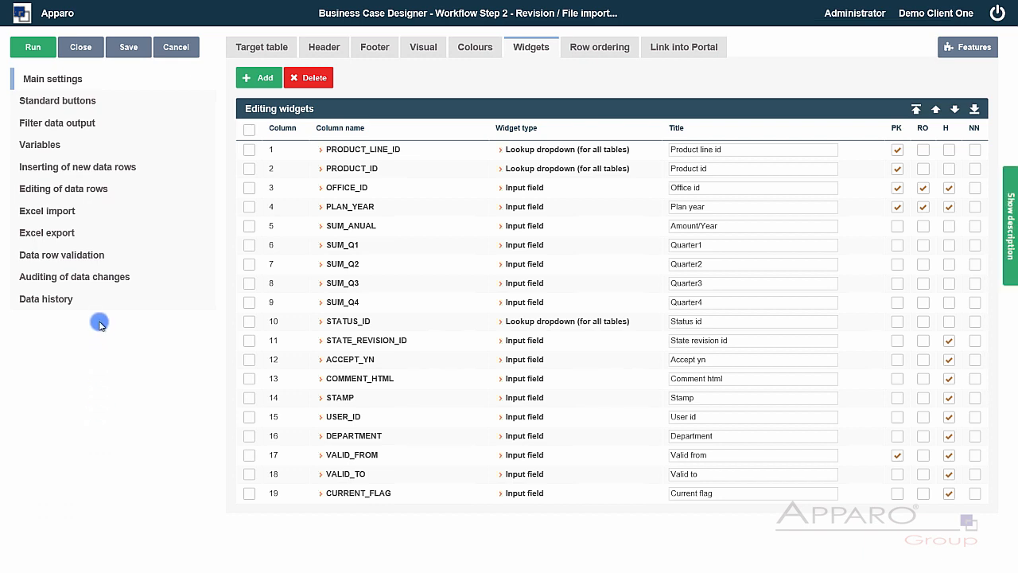
# - Untick 'User can use Excel file import feature only' and open the COMMENT_HTML widget settings
pyautogui.click(68, 212)
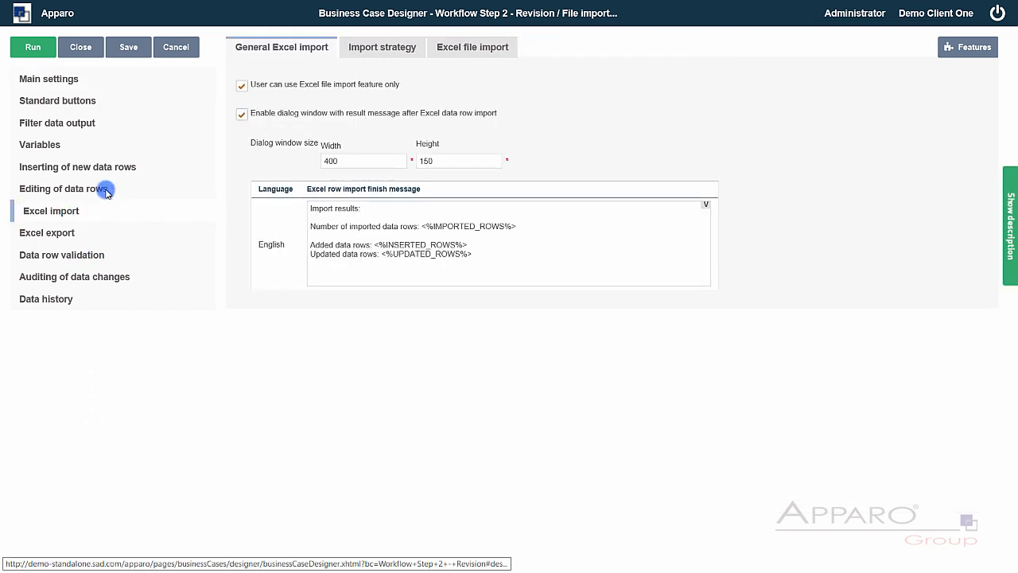
pyautogui.click(242, 86)
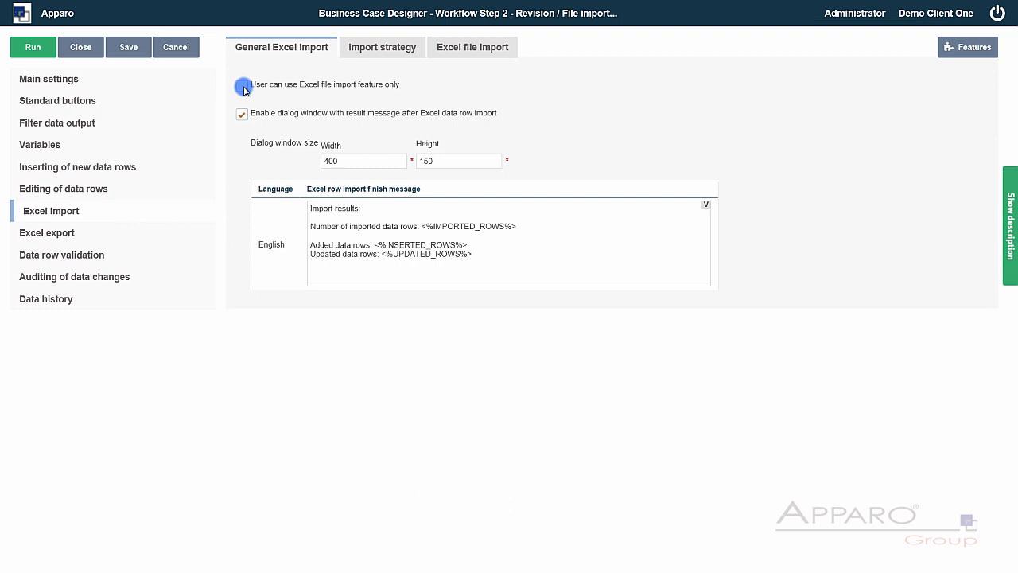
pyautogui.click(75, 80)
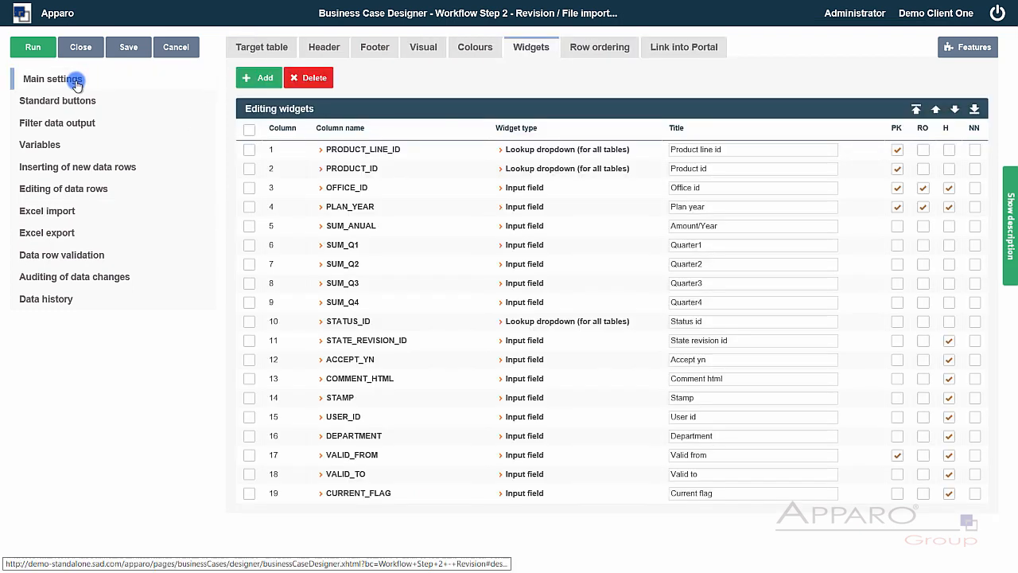
pyautogui.click(245, 381)
pyautogui.click(347, 380)
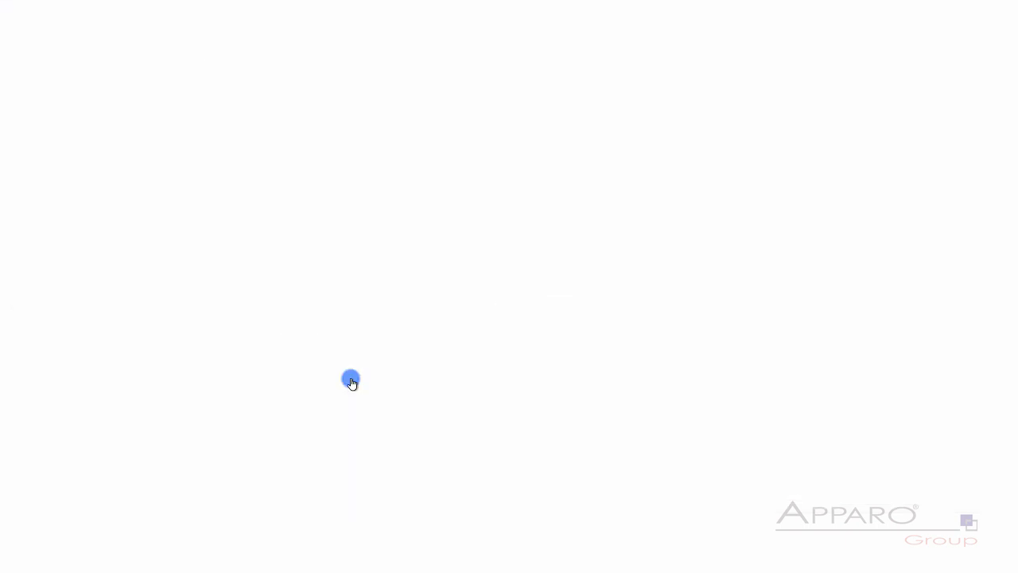
# - Change the COMMENT_HTML widget type to Text area and review its hiding and read-only flags
pyautogui.click(61, 75)
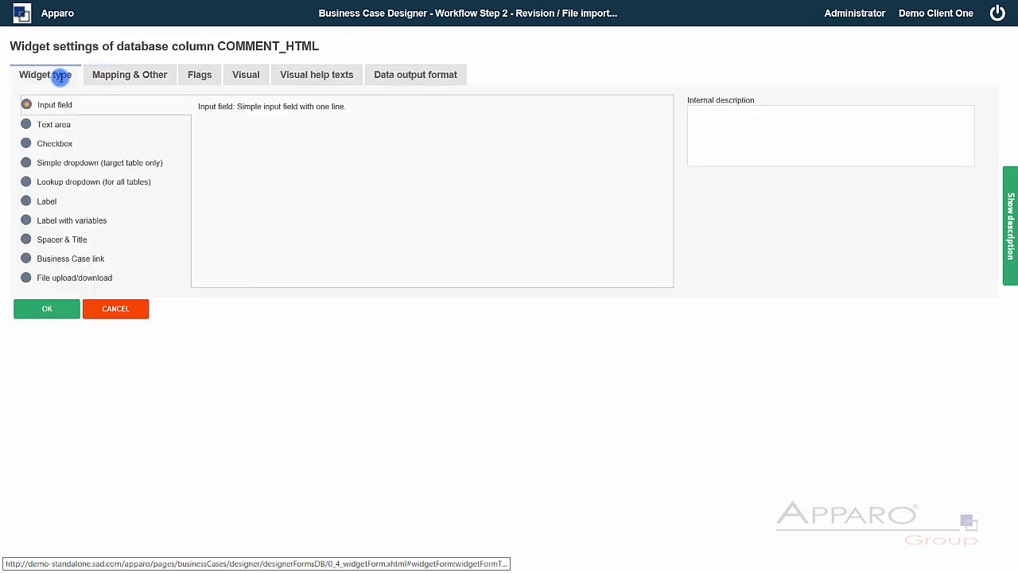
pyautogui.click(51, 126)
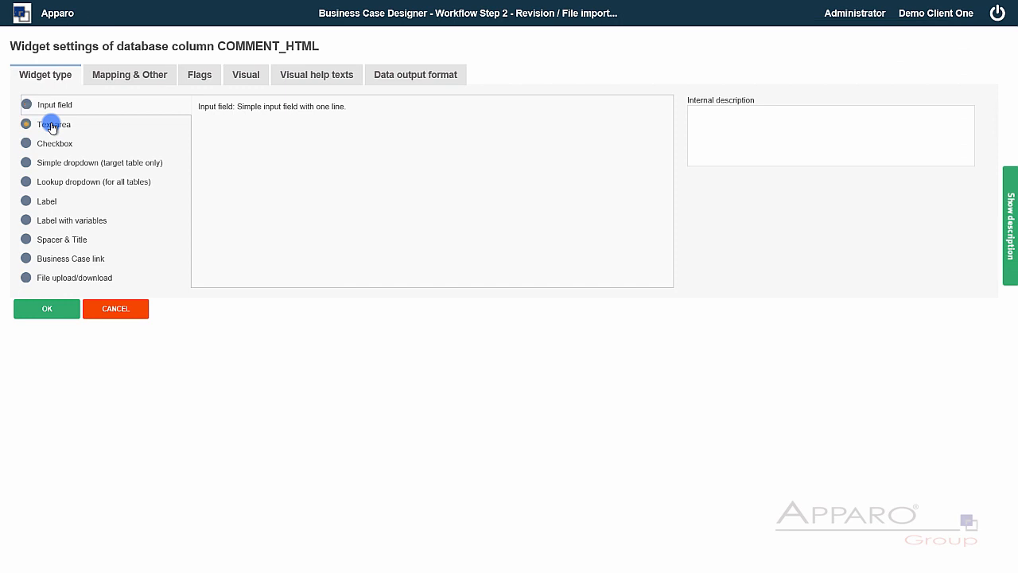
pyautogui.click(200, 74)
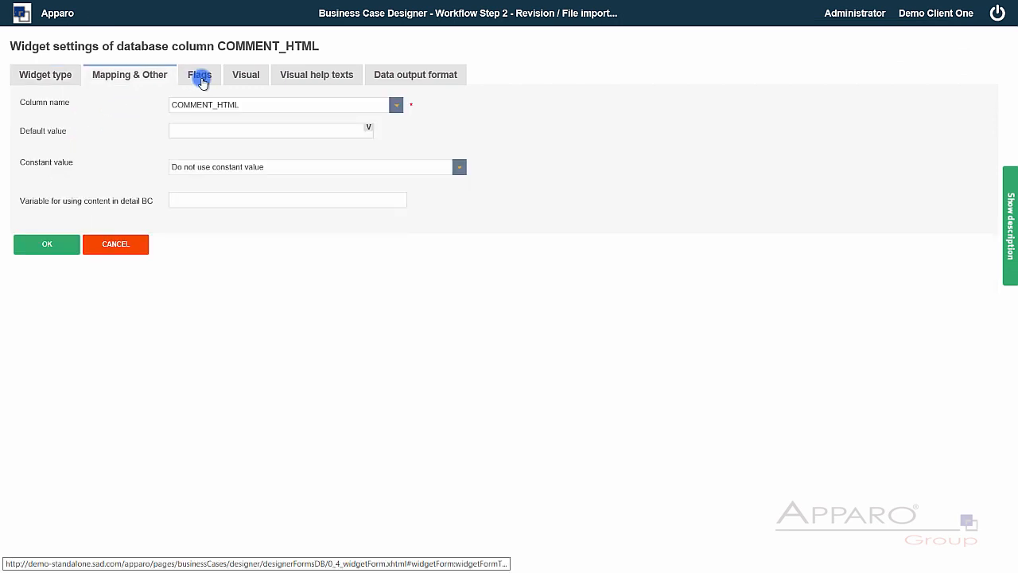
pyautogui.click(33, 180)
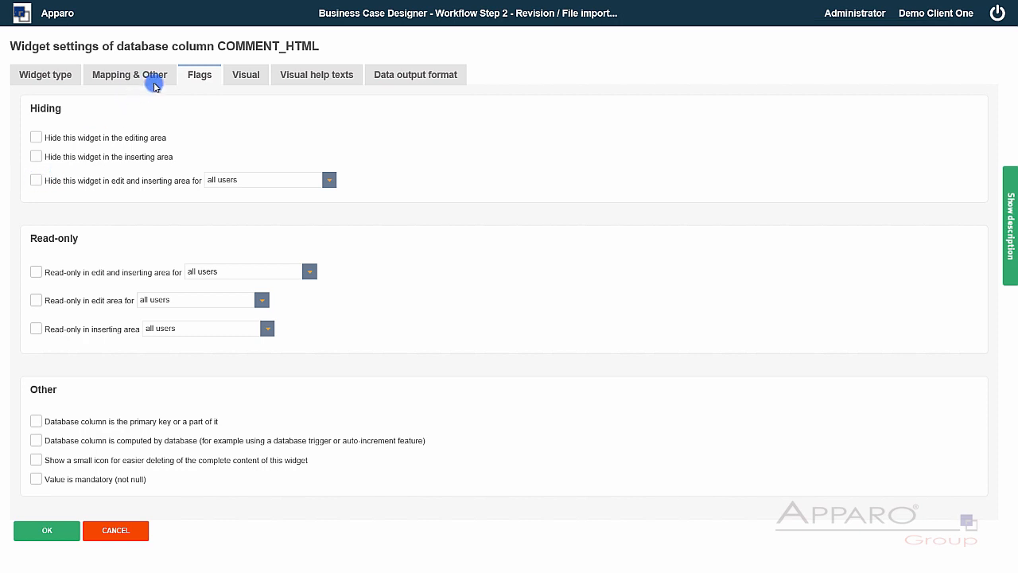
# - Relabel the widget 'Comment', enable HTML tags and separate-window editing, and confirm
pyautogui.click(237, 80)
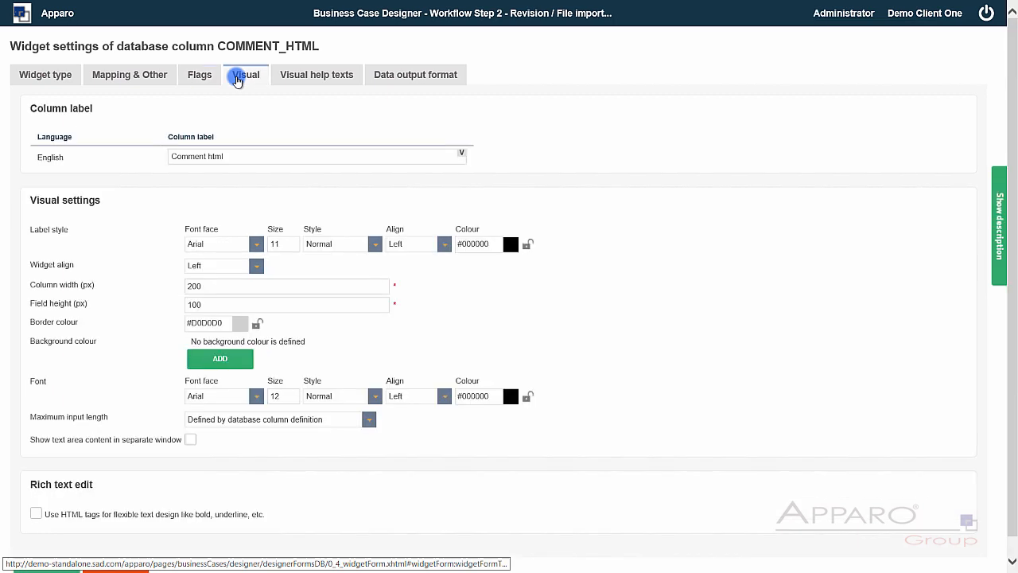
pyautogui.doubleClick(218, 156)
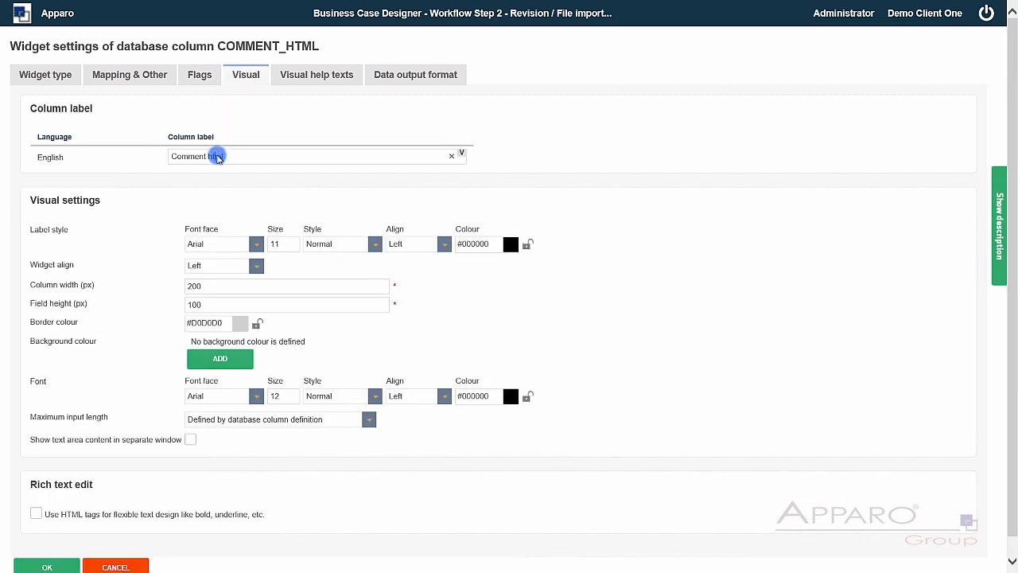
pyautogui.press('BackSpace')
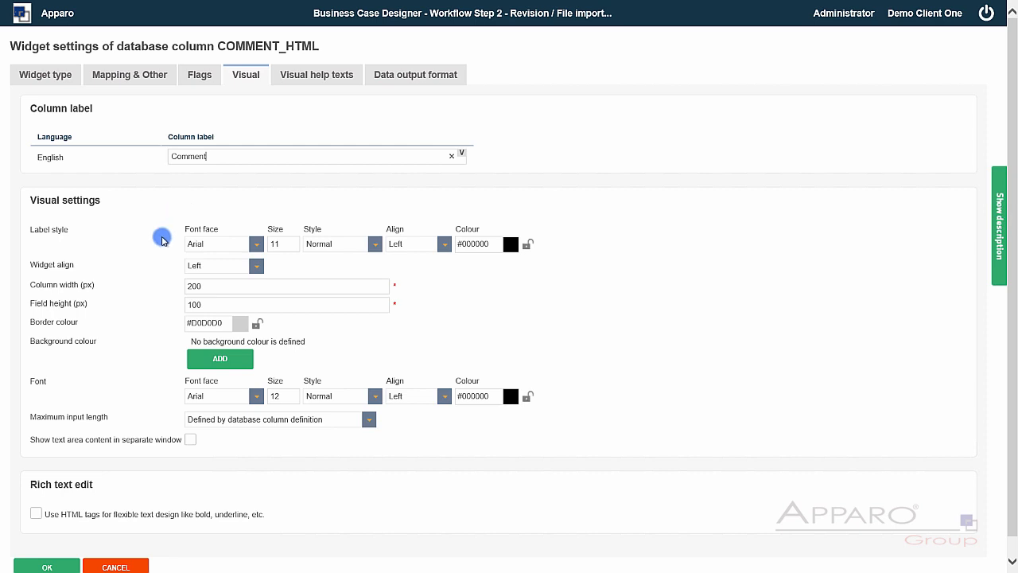
pyautogui.click(40, 514)
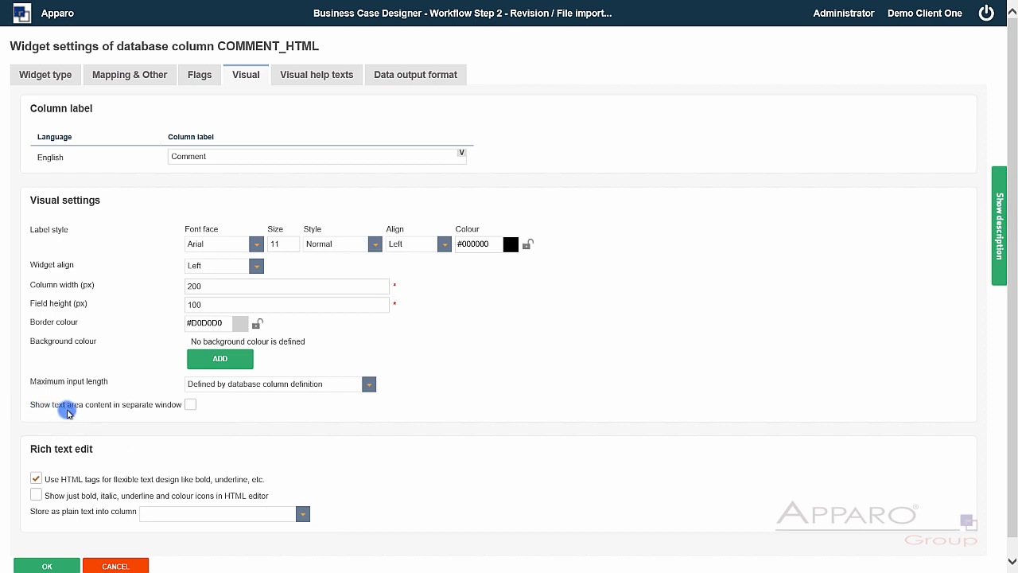
pyautogui.click(189, 405)
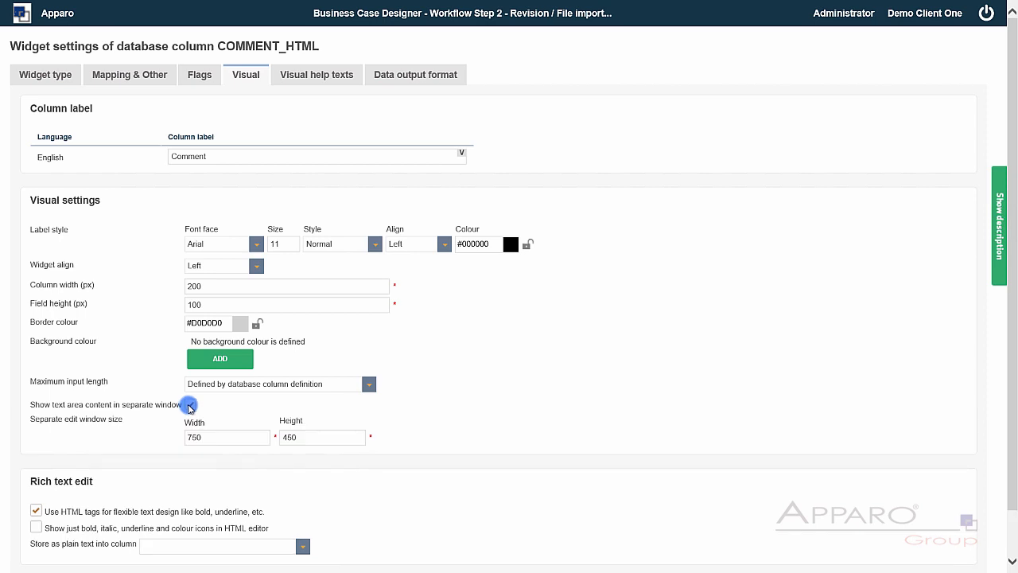
pyautogui.scroll(-1, 238, 408)
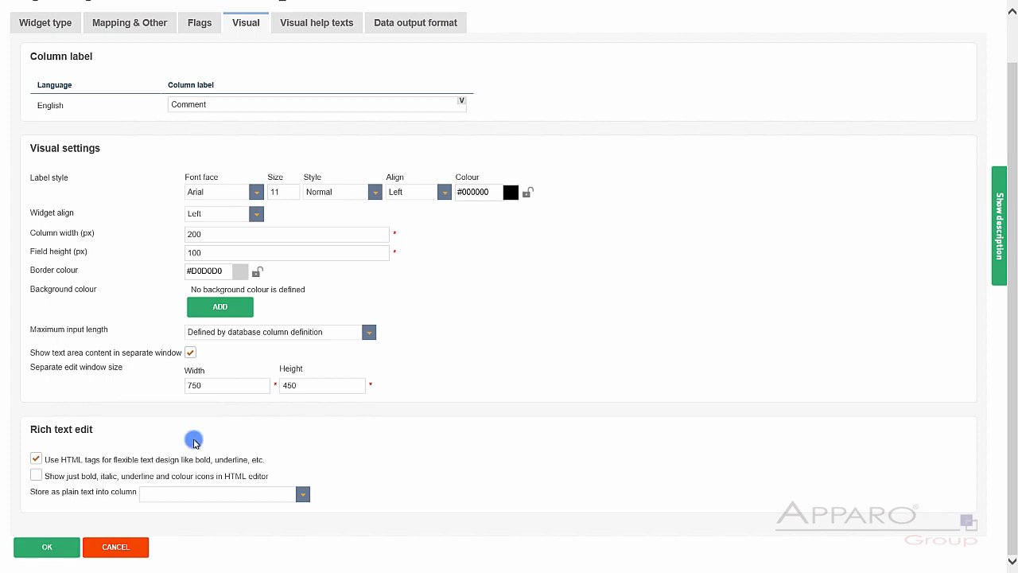
pyautogui.click(47, 546)
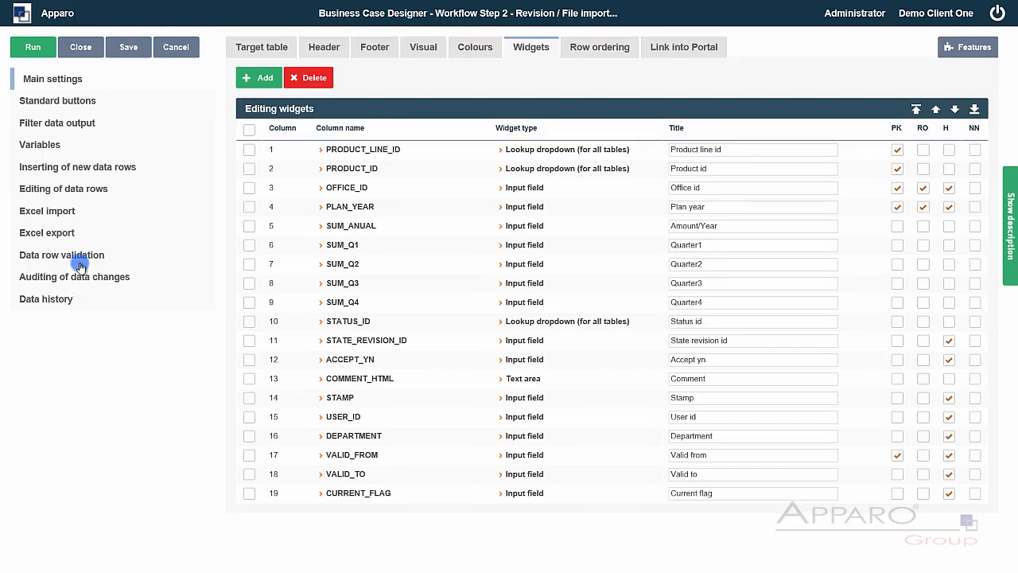
# - Copy the Workflow Step 2 - Revision business case and dismiss the copy results
pyautogui.click(84, 49)
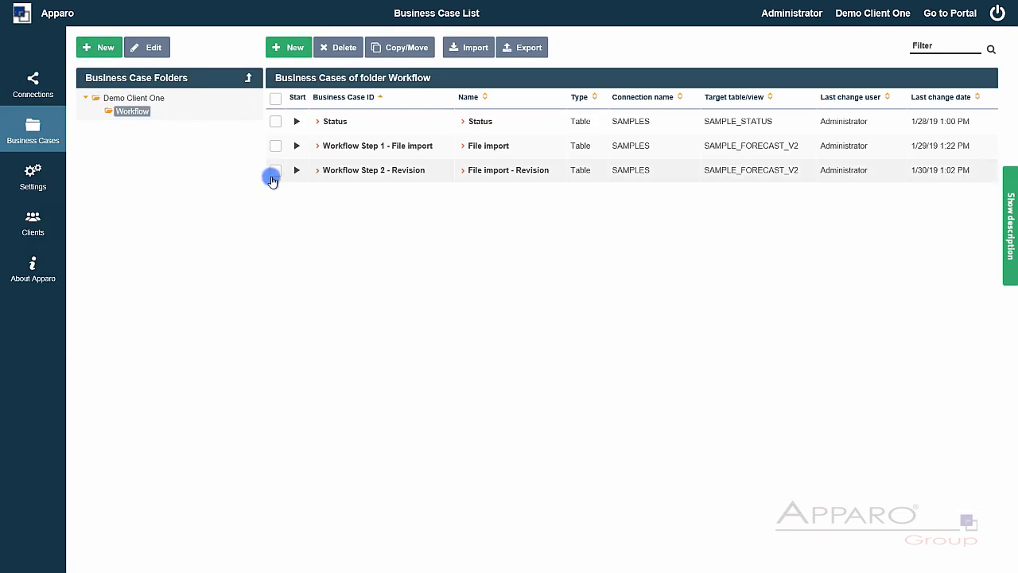
pyautogui.click(274, 173)
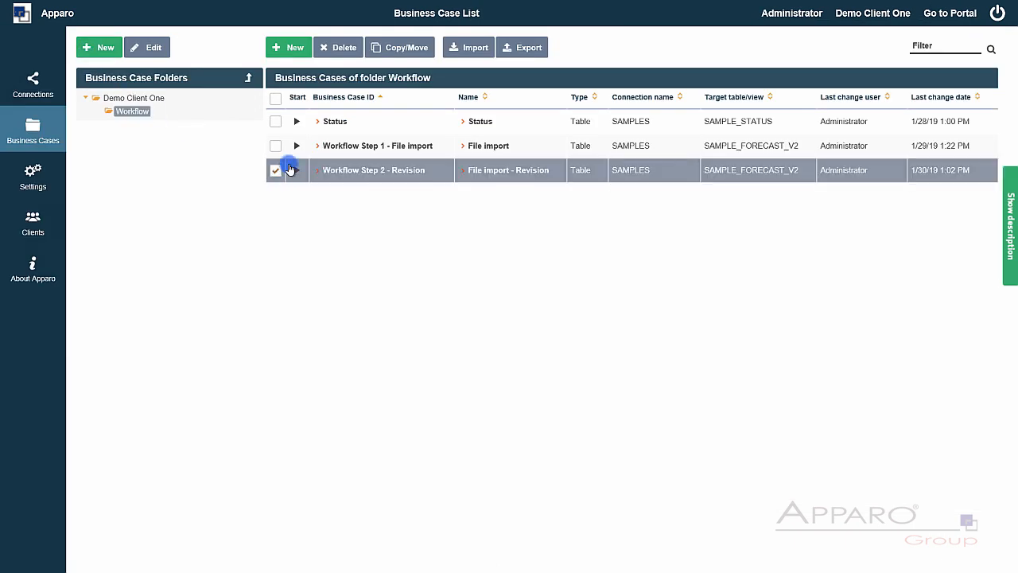
pyautogui.click(373, 51)
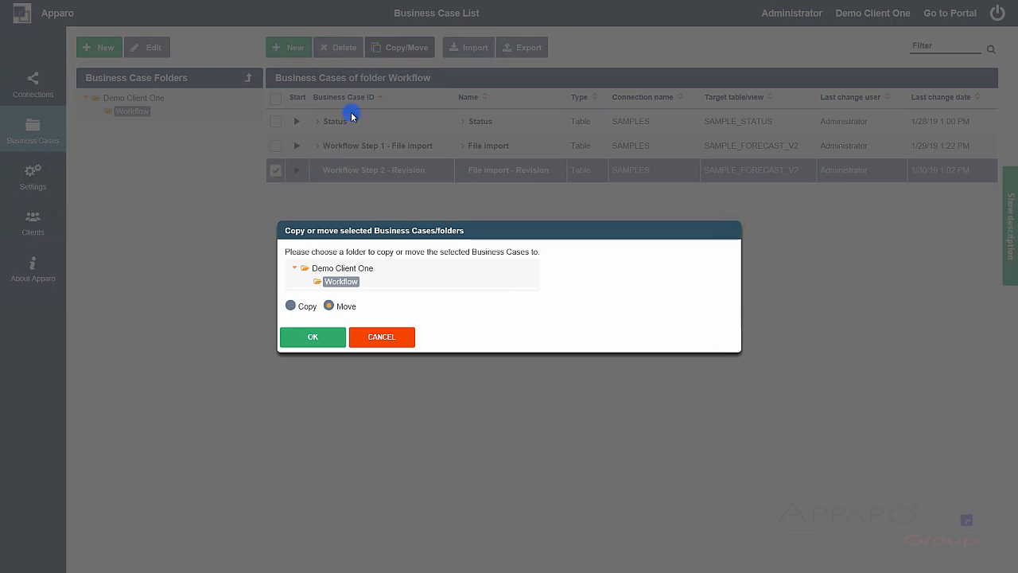
pyautogui.click(289, 307)
pyautogui.click(304, 334)
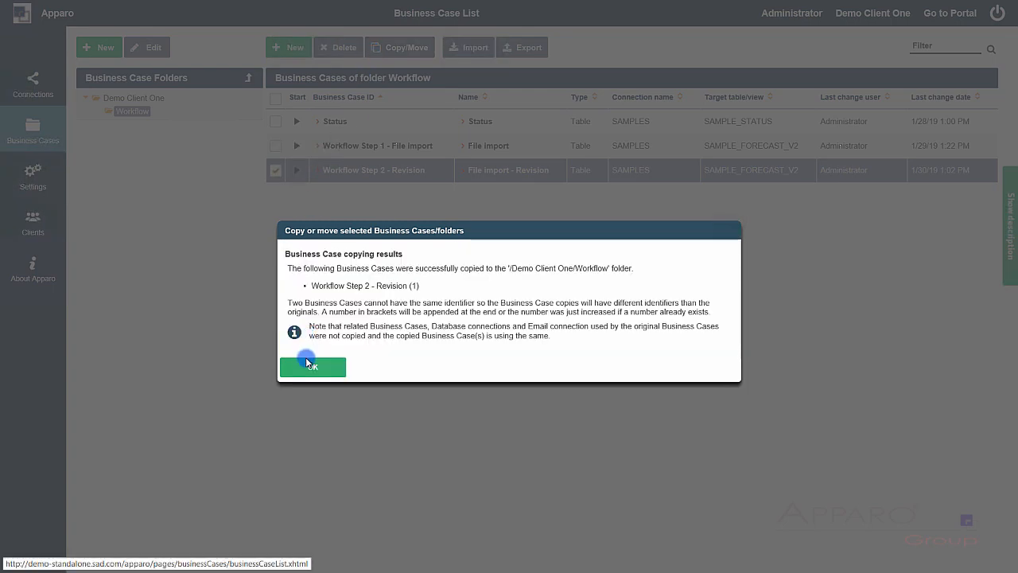
pyautogui.click(307, 366)
# - Rename the copy to identifier 'Workflow Step 3 - Correction by user' and name 'File import - Correction'
pyautogui.click(374, 195)
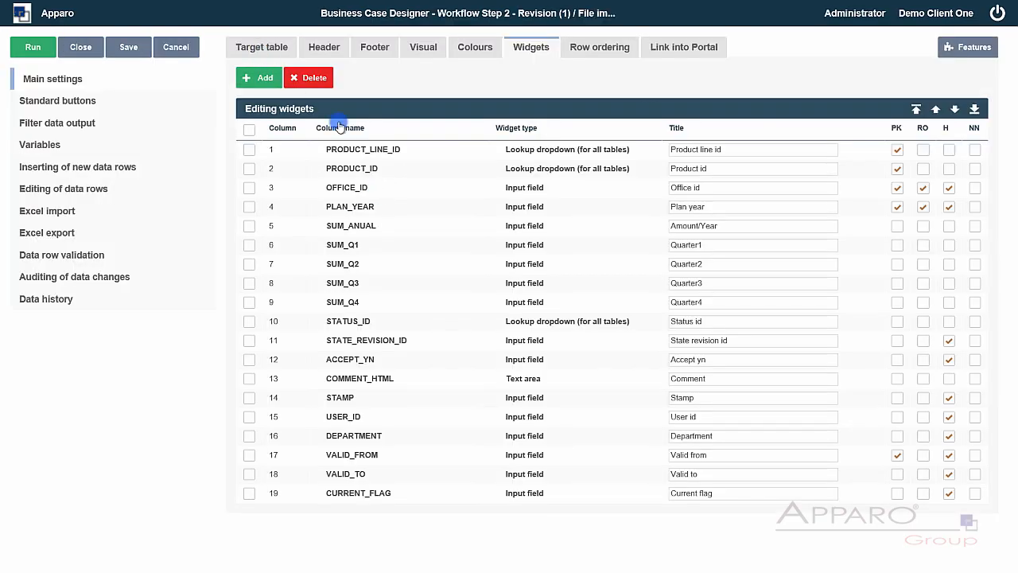
pyautogui.moveTo(427, 89); pyautogui.dragTo(584, 82)
pyautogui.write('3')
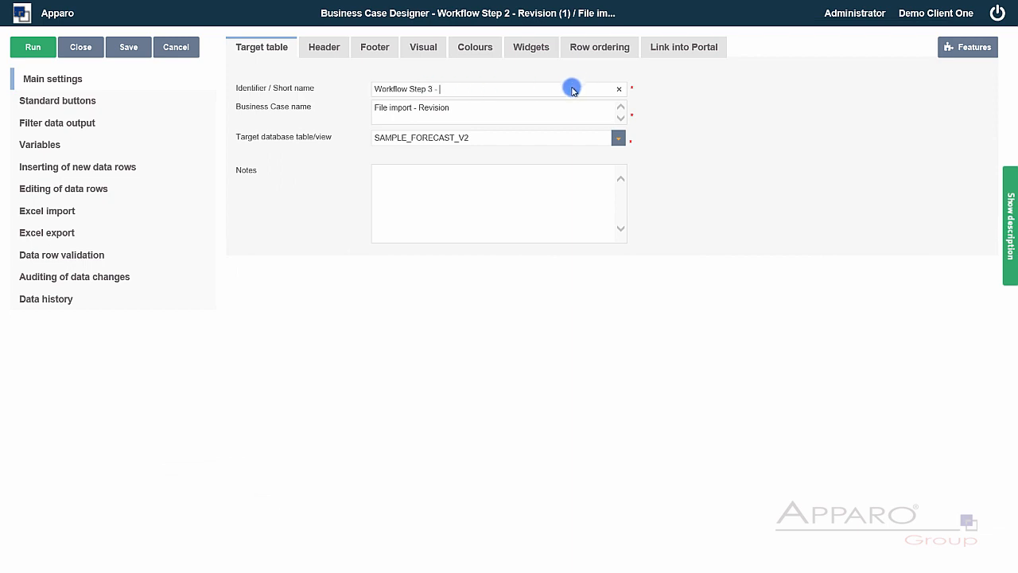
pyautogui.write(' - Correction by user')
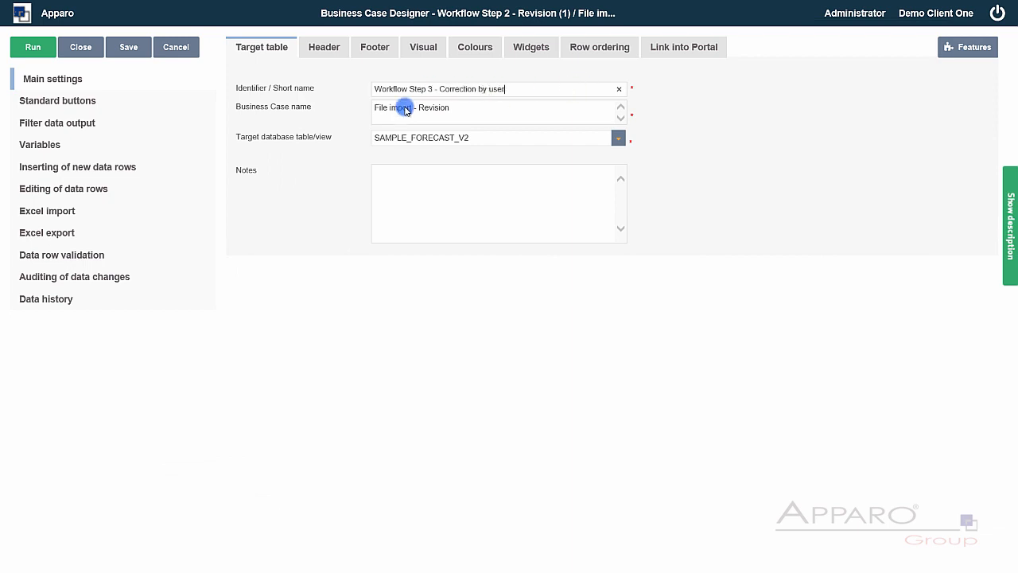
pyautogui.doubleClick(433, 108)
pyautogui.write('Correct')
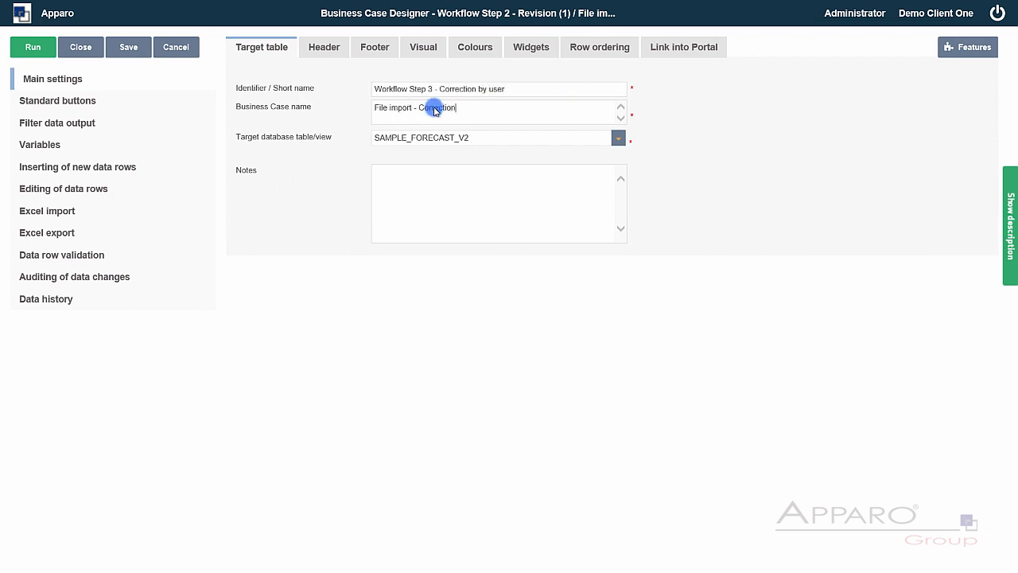
pyautogui.click(523, 52)
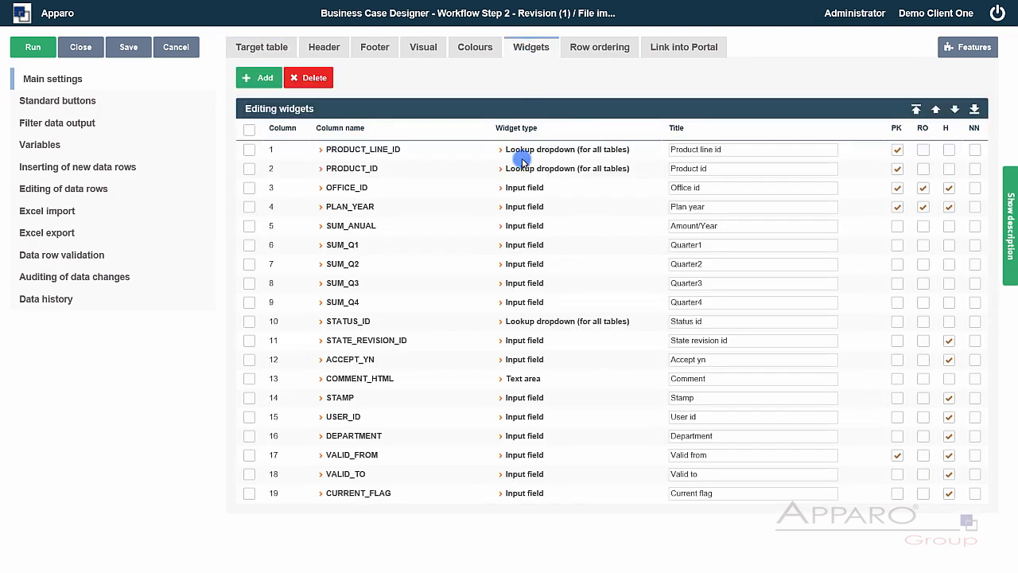
# - Give COMMENT_HTML inline editing, a field height of 200, and the read-only flag
pyautogui.click(371, 381)
pyautogui.click(247, 73)
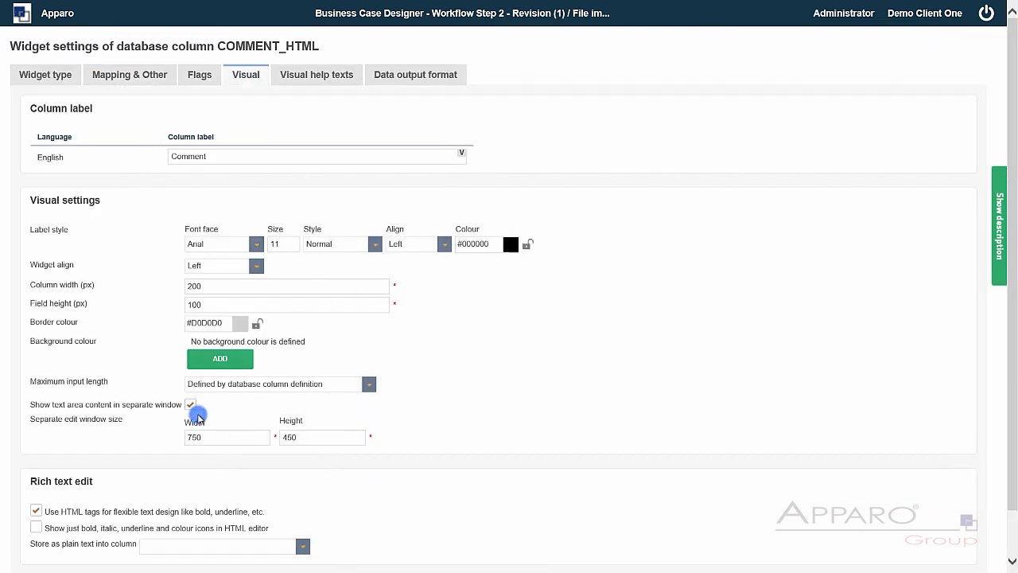
pyautogui.click(190, 407)
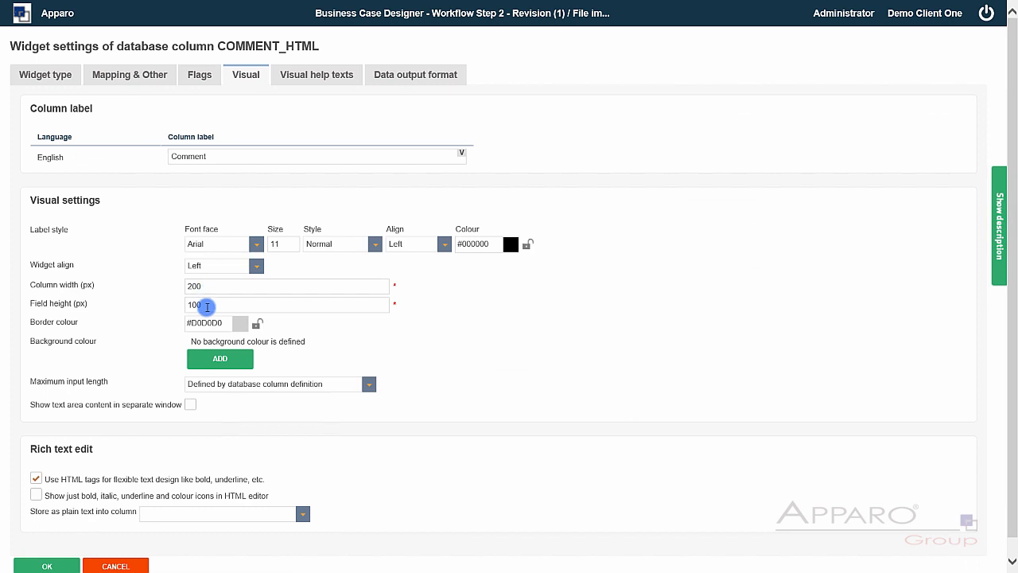
pyautogui.doubleClick(206, 307)
pyautogui.write('200')
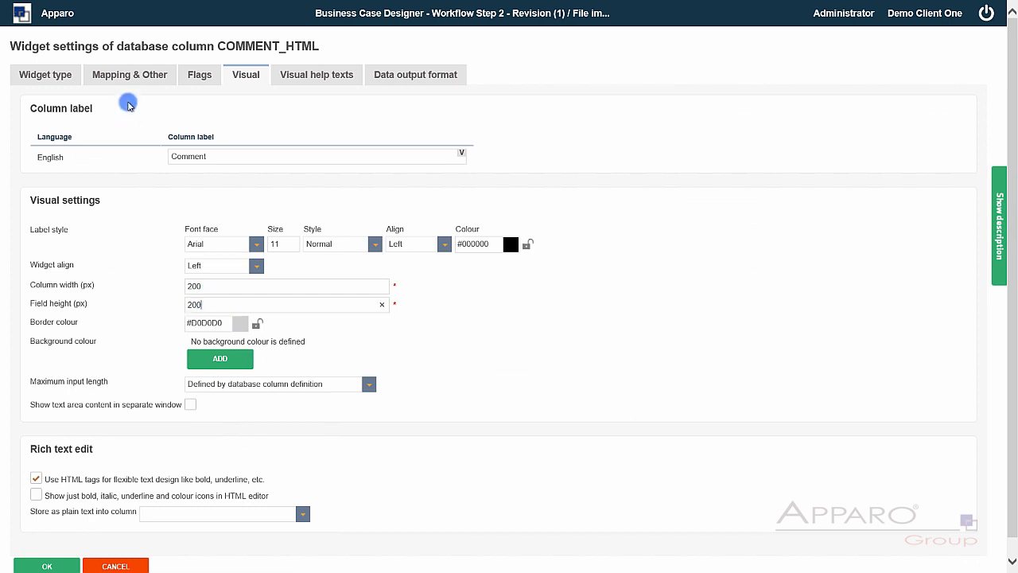
pyautogui.click(204, 75)
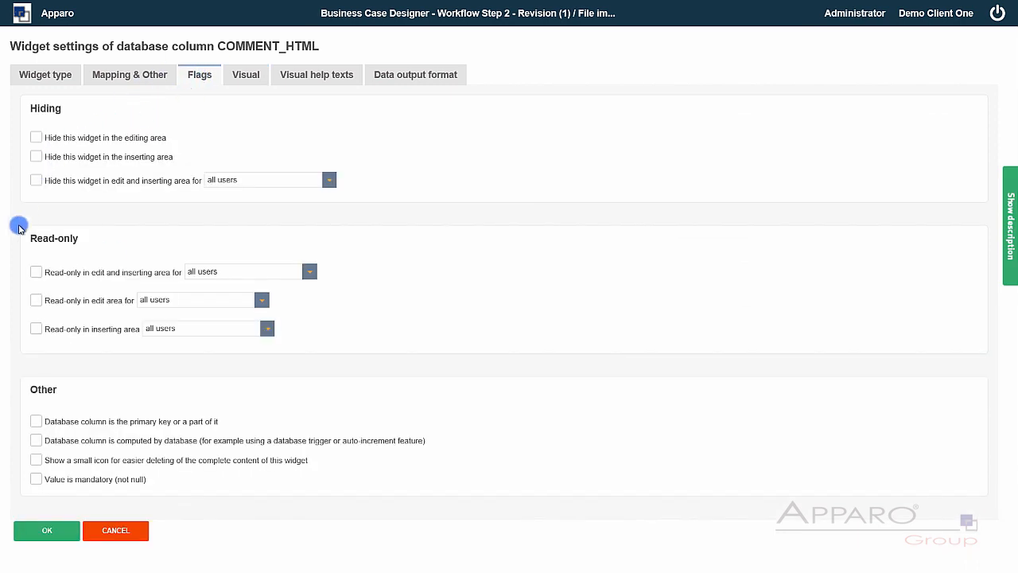
pyautogui.click(35, 272)
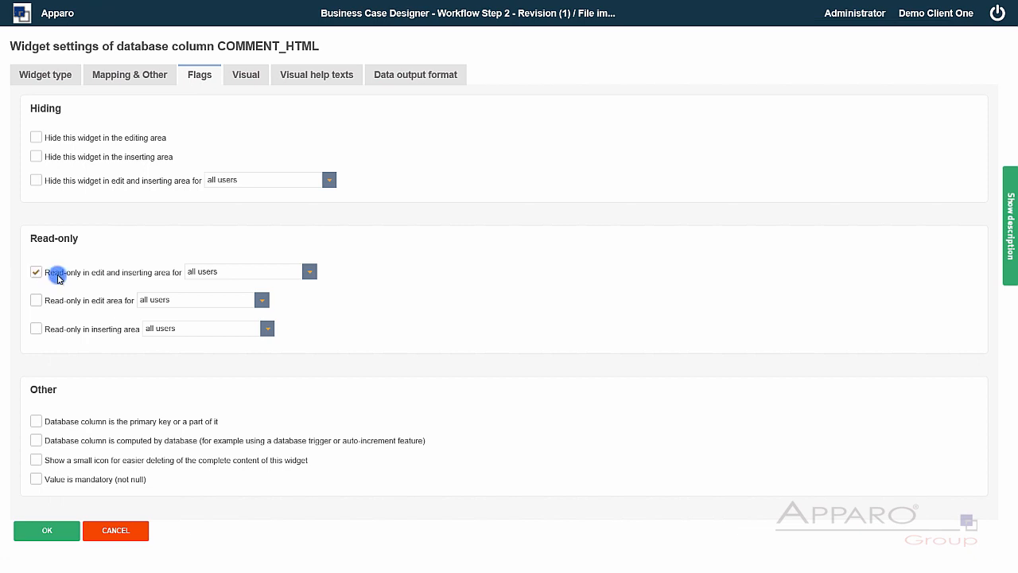
pyautogui.click(48, 531)
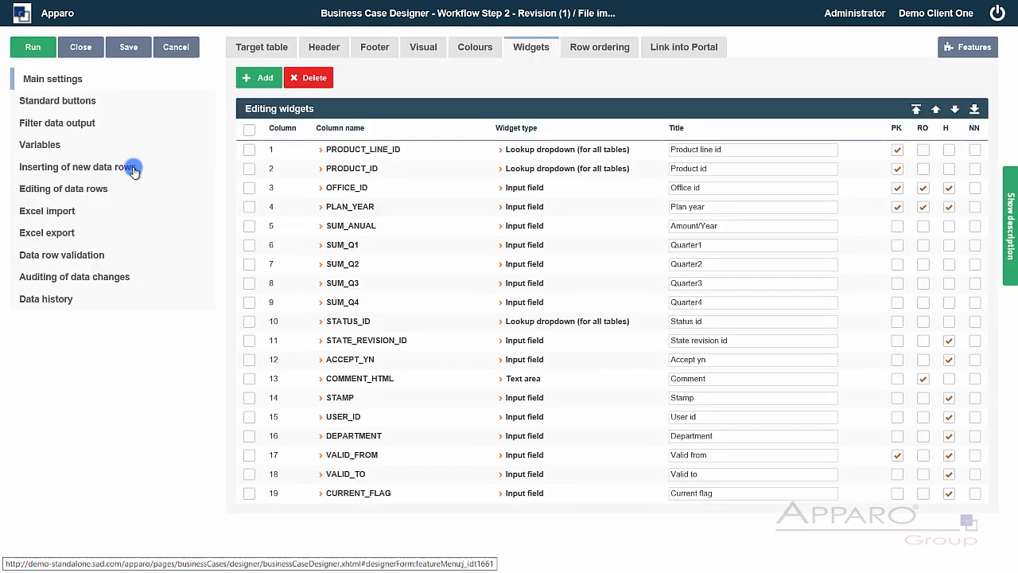
# - Switch the 'Inserting of new data rows' feature to NO and close back to the Business Case list
pyautogui.click(968, 50)
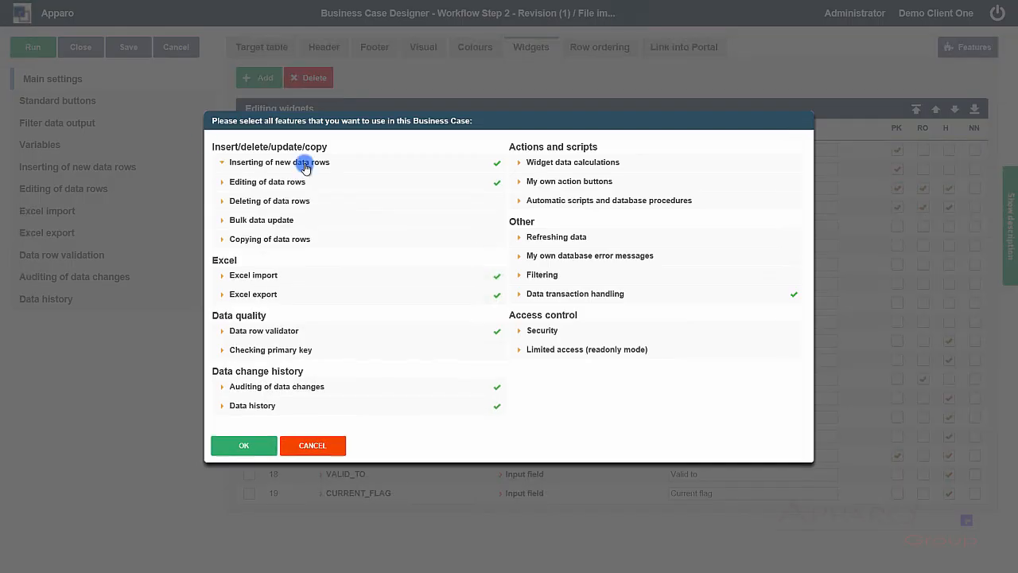
pyautogui.click(302, 161)
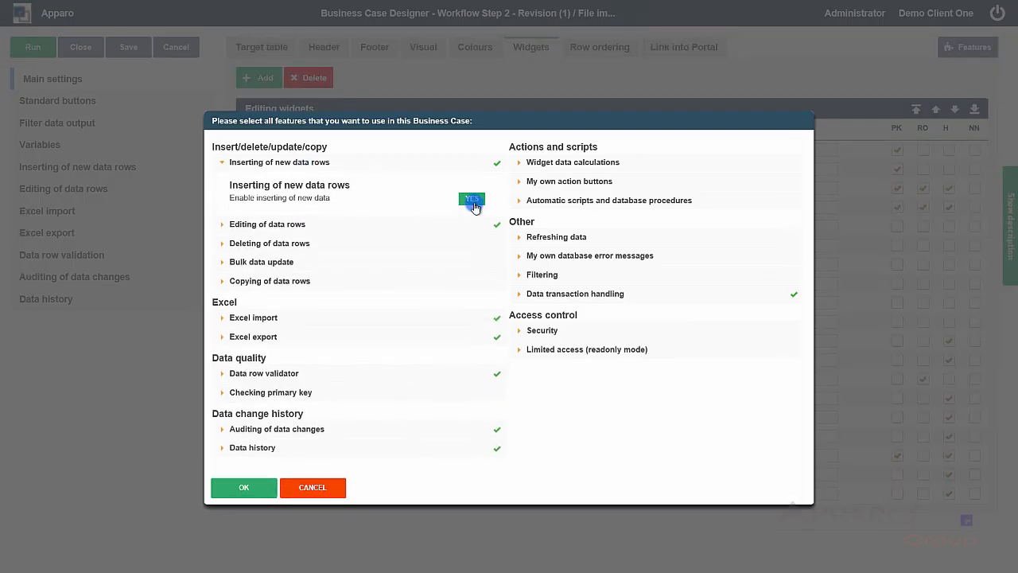
pyautogui.click(473, 200)
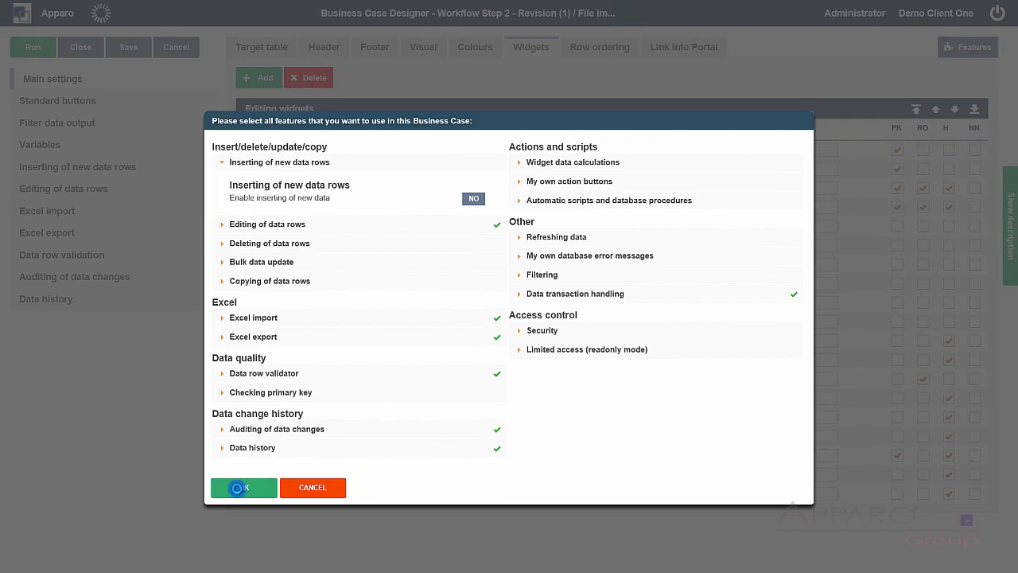
pyautogui.click(237, 488)
pyautogui.click(84, 48)
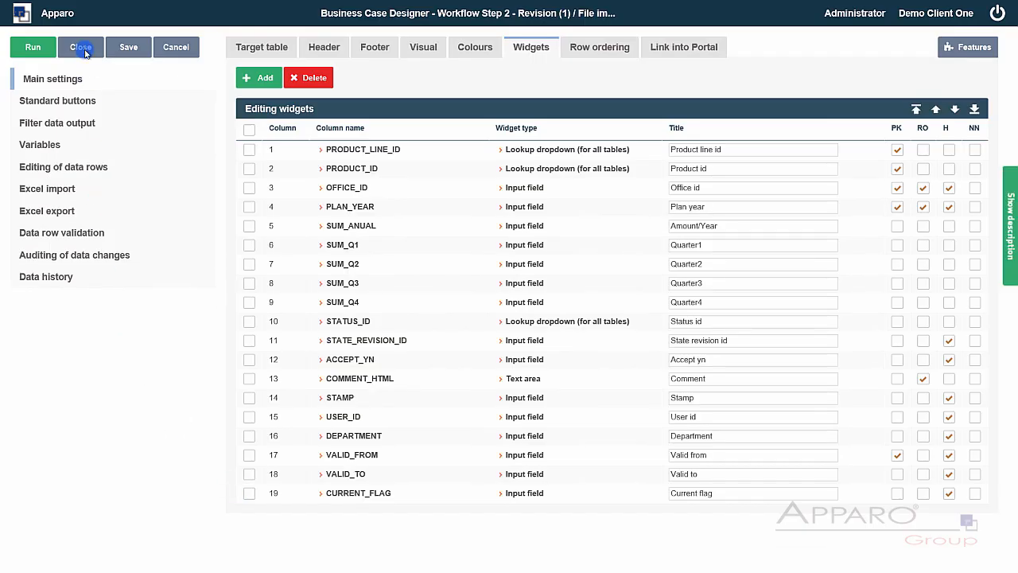
pyautogui.click(83, 48)
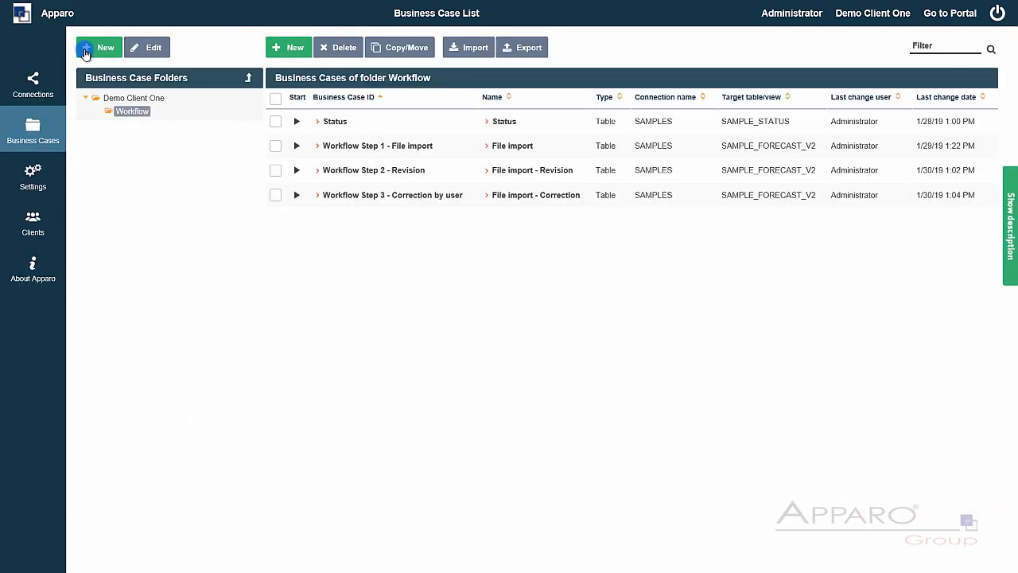
pyautogui.click(396, 169)
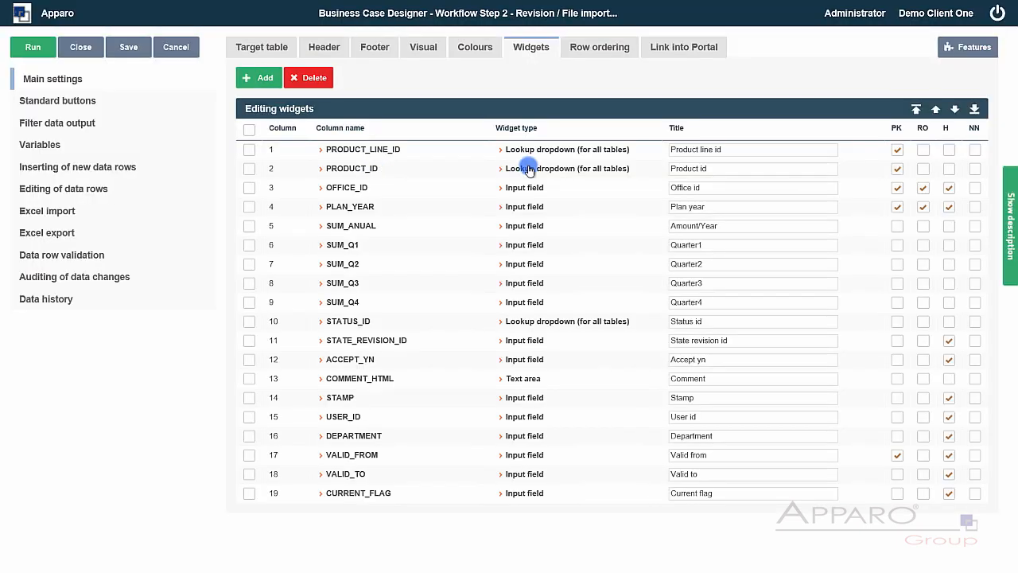
pyautogui.click(692, 49)
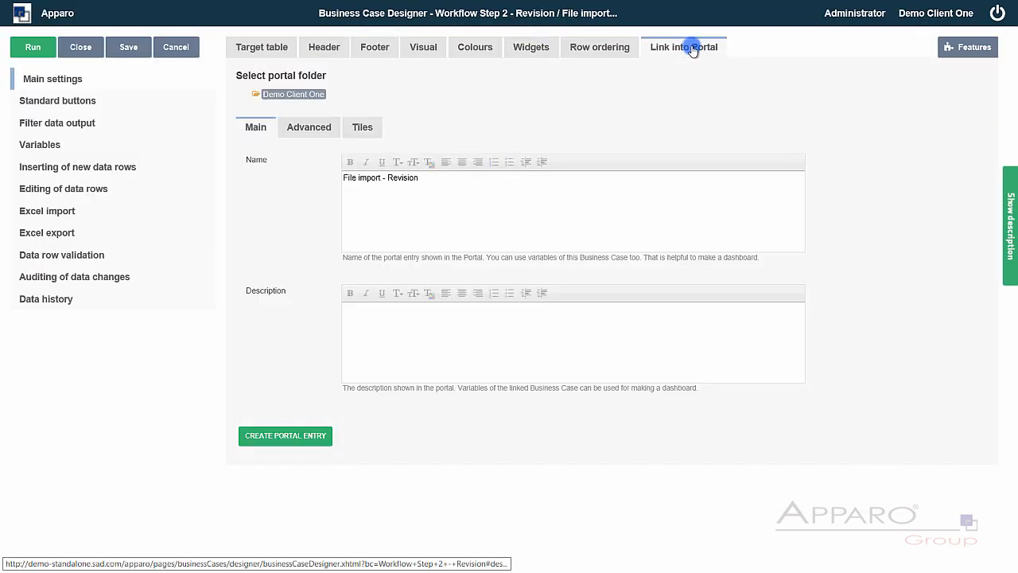
pyautogui.click(300, 132)
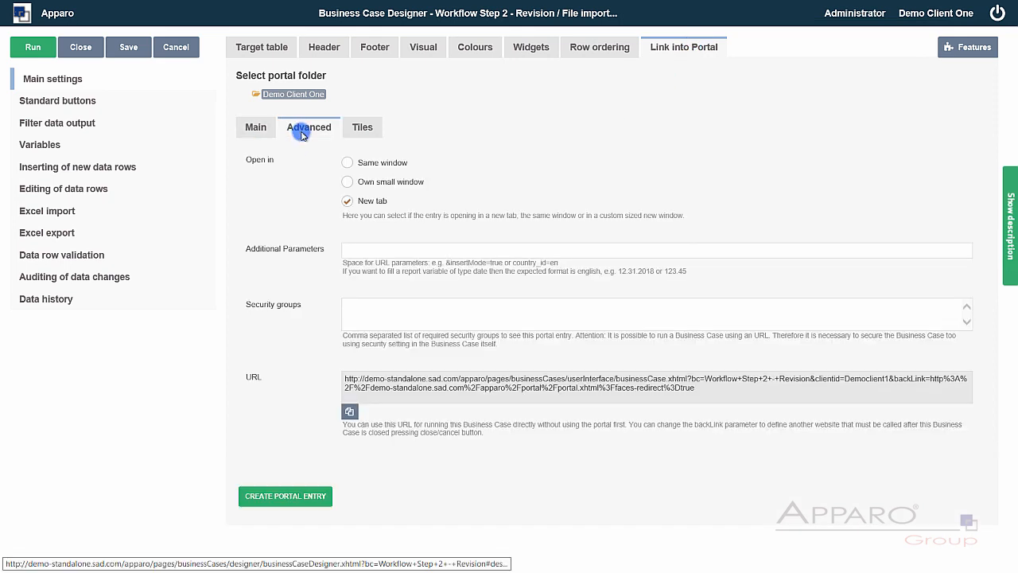
pyautogui.click(346, 163)
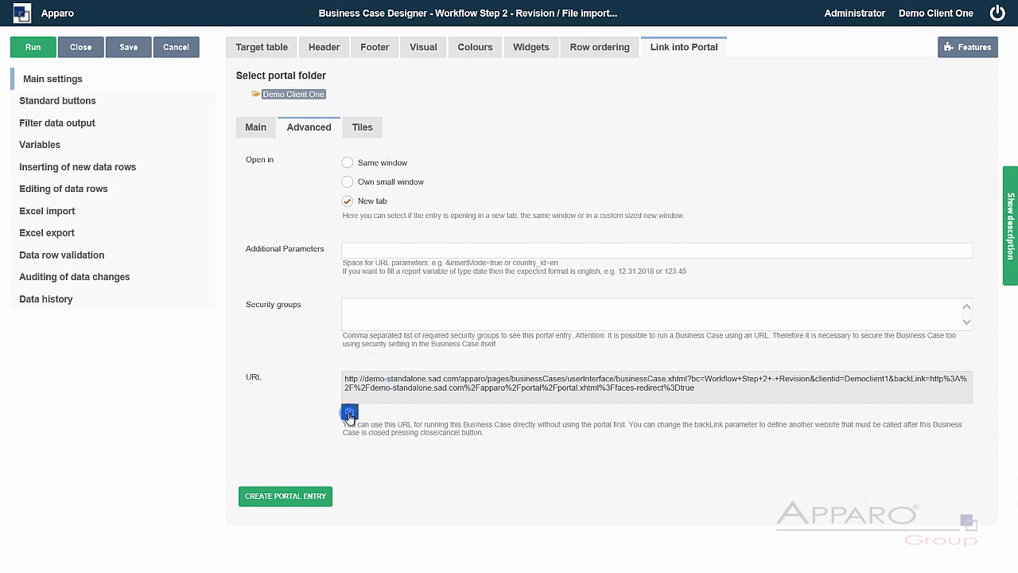
pyautogui.click(82, 47)
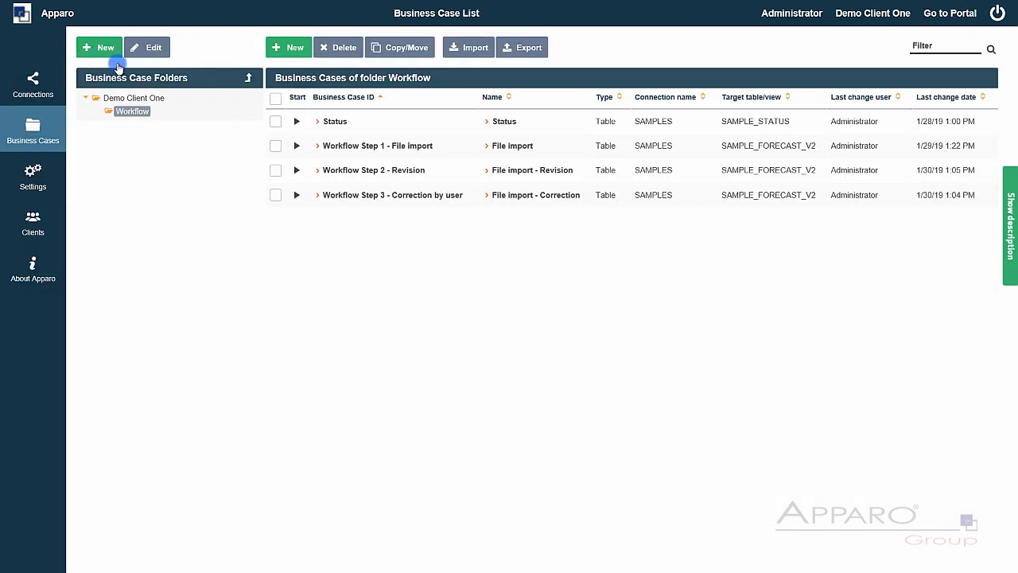
# - Create a new Email business case with identifier and name 'Workflow Email App'
pyautogui.click(288, 47)
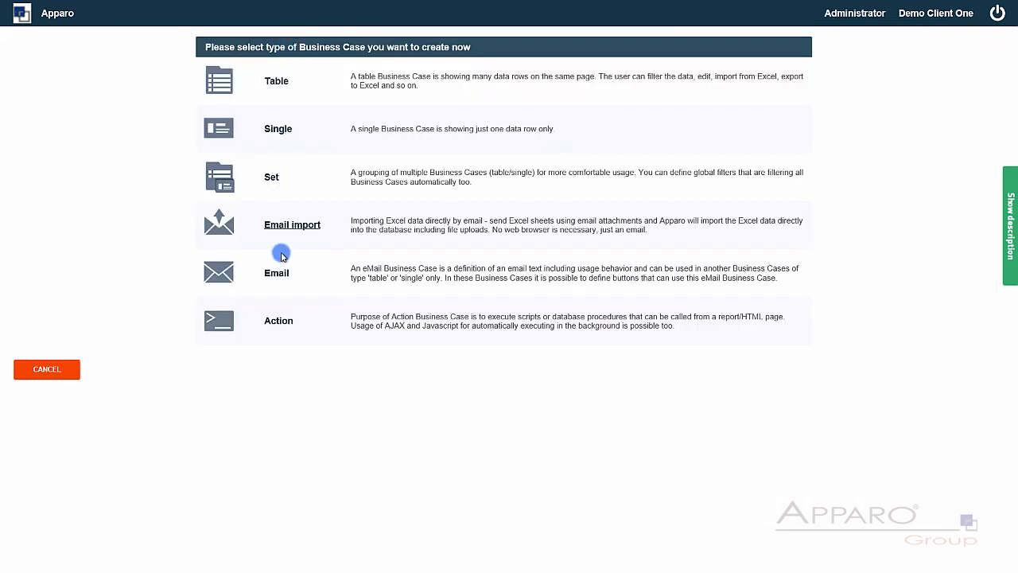
pyautogui.click(277, 278)
pyautogui.click(176, 72)
pyautogui.write('Work')
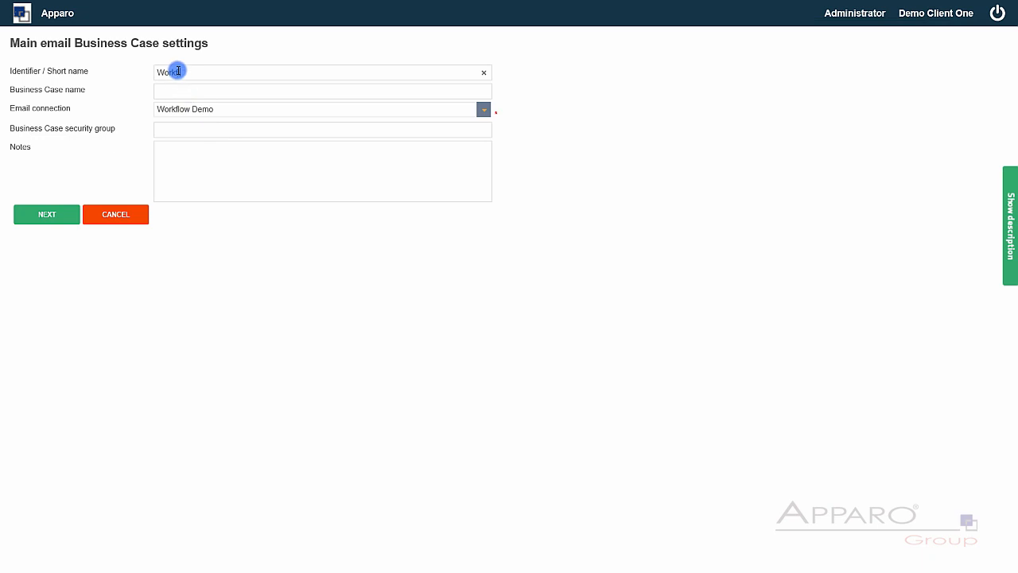
pyautogui.write('flow Email App')
pyautogui.press('Tab')
pyautogui.hotkey('shift', 'Tab')
pyautogui.hotkey('ctrl', 'c')
pyautogui.press('Tab')
pyautogui.hotkey('ctrl', 'v')
pyautogui.press('Return')
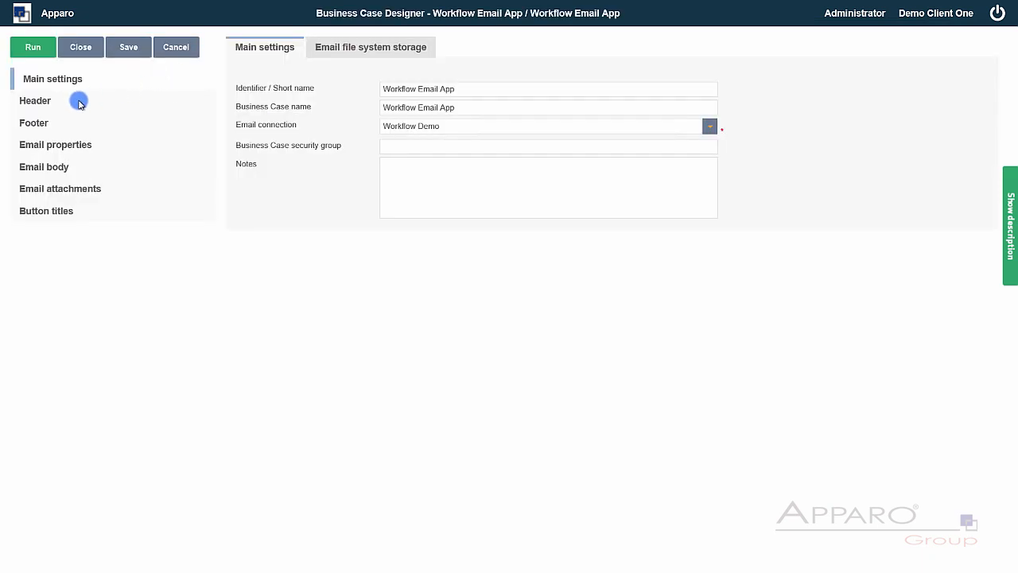
# - Go through the Header and Footer pages to reach the Email properties
pyautogui.click(76, 104)
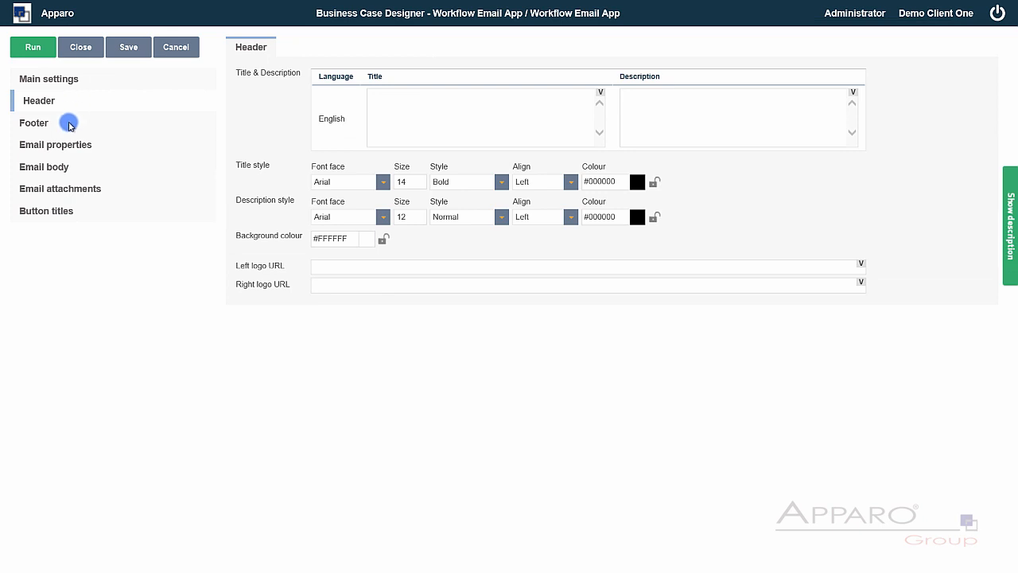
pyautogui.click(70, 123)
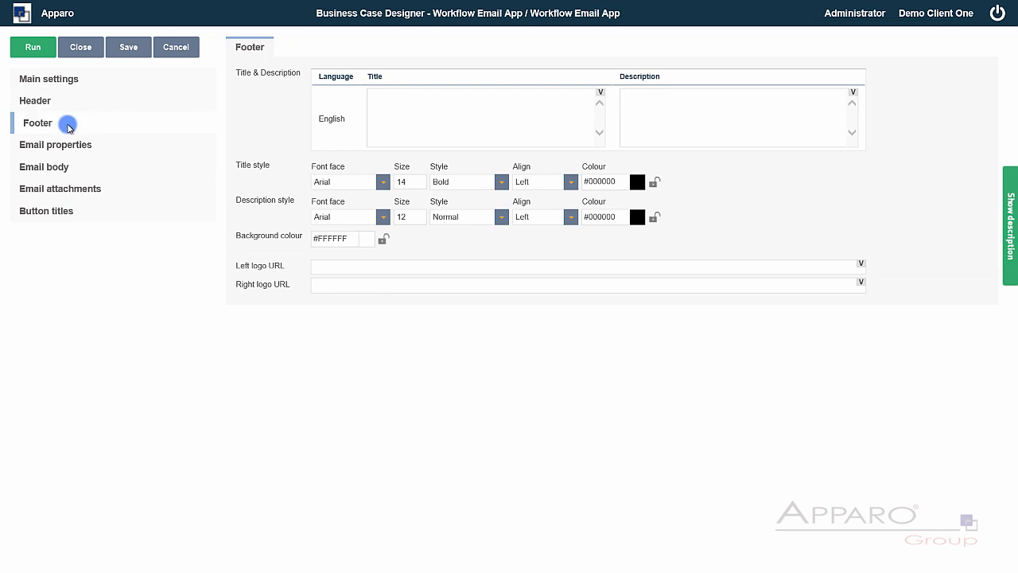
pyautogui.click(67, 144)
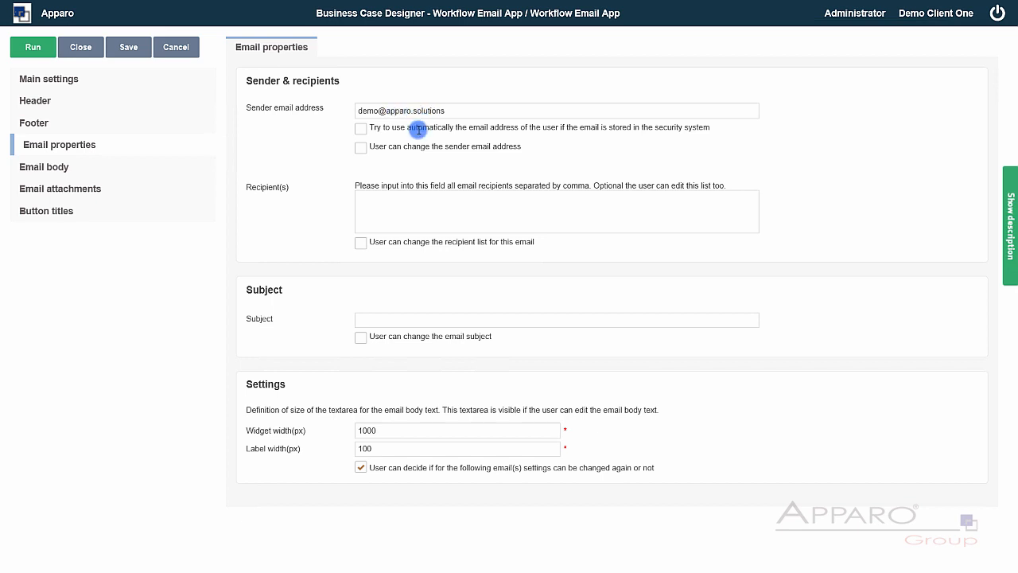
# - Enter the sender and recipients, with subject 'Please revise the Excel import from user: <%USER_NAME%>'
pyautogui.click(394, 200)
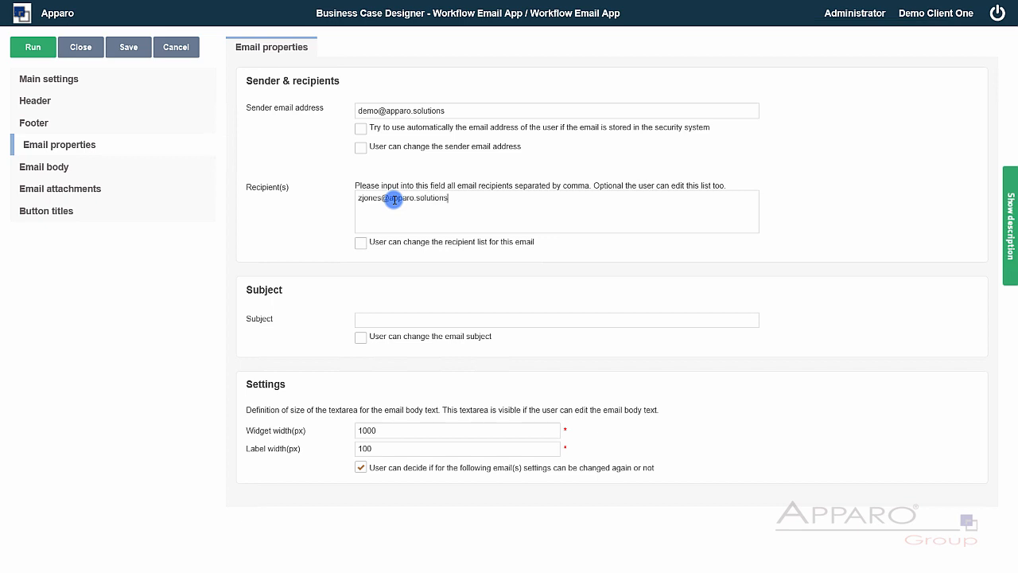
pyautogui.click(383, 318)
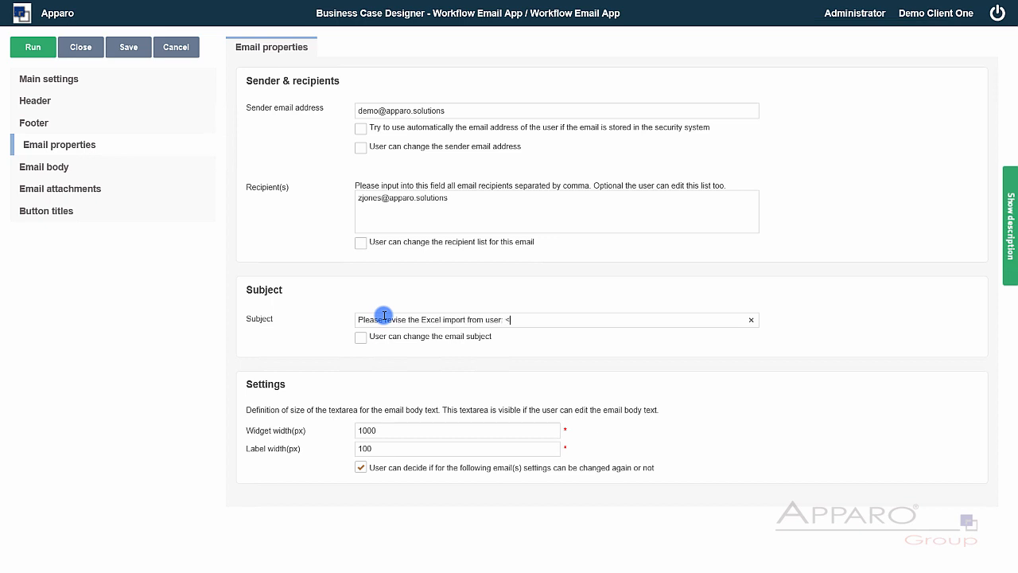
pyautogui.write('USER_NAME%>')
# - Write the greeting and 'Please revise the latest import here', linking 'here' to the revision page
pyautogui.click(34, 166)
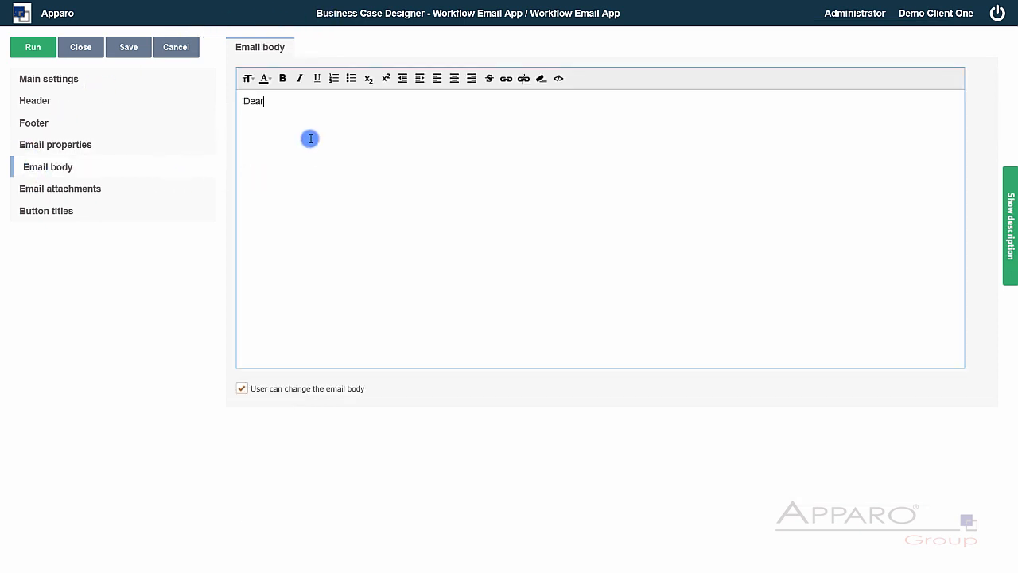
pyautogui.write('Ms. Jones,  ')
pyautogui.write('Please revise ')
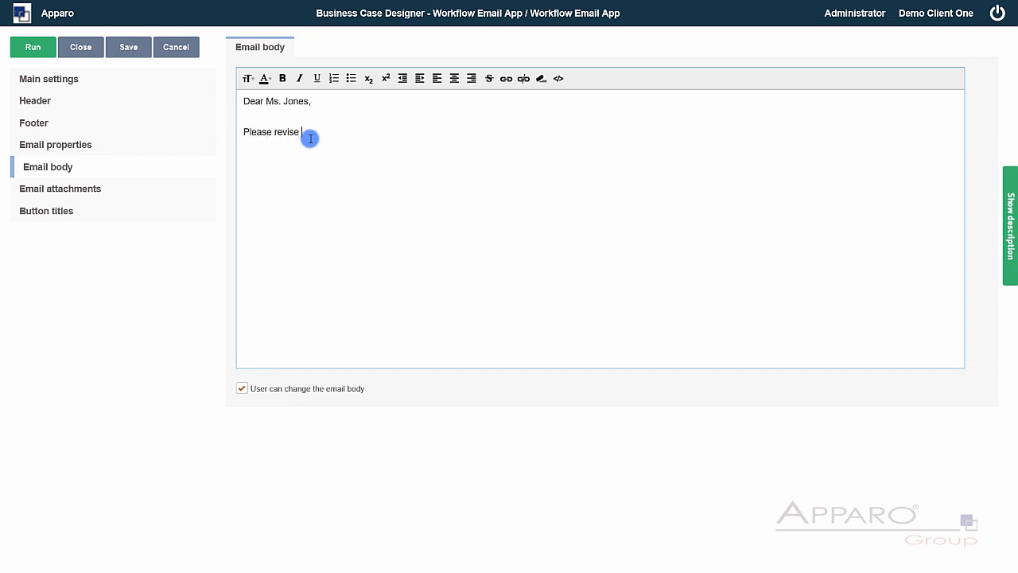
pyautogui.write('the latest import here')
pyautogui.hotkey('shift', 'Left')
pyautogui.hotkey('shift', 'Left')
pyautogui.hotkey('shift', 'Left')
pyautogui.hotkey('shift', 'Left')
pyautogui.click(506, 79)
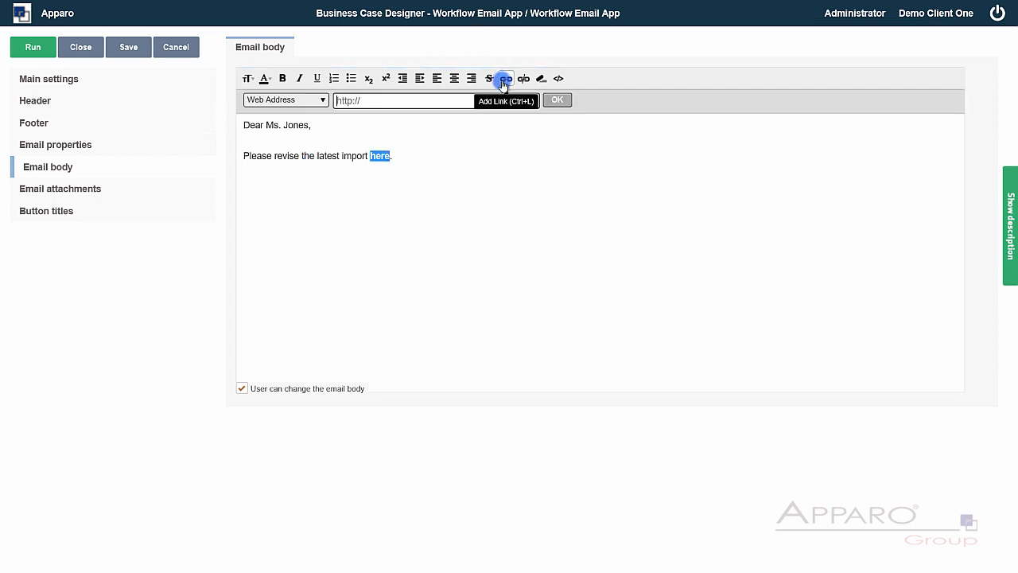
pyautogui.moveTo(413, 96); pyautogui.dragTo(313, 84)
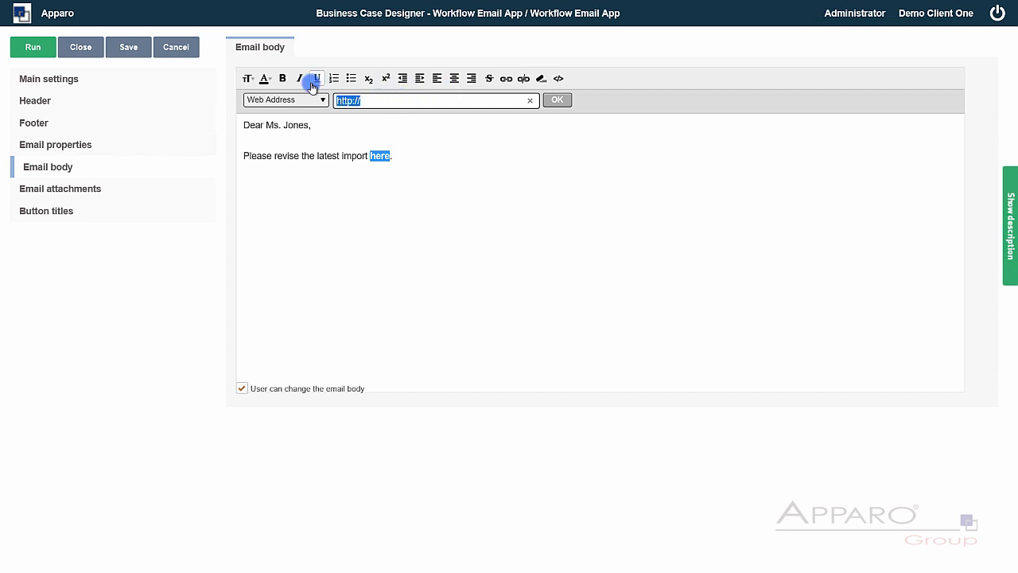
pyautogui.hotkey('ctrl', 'v')
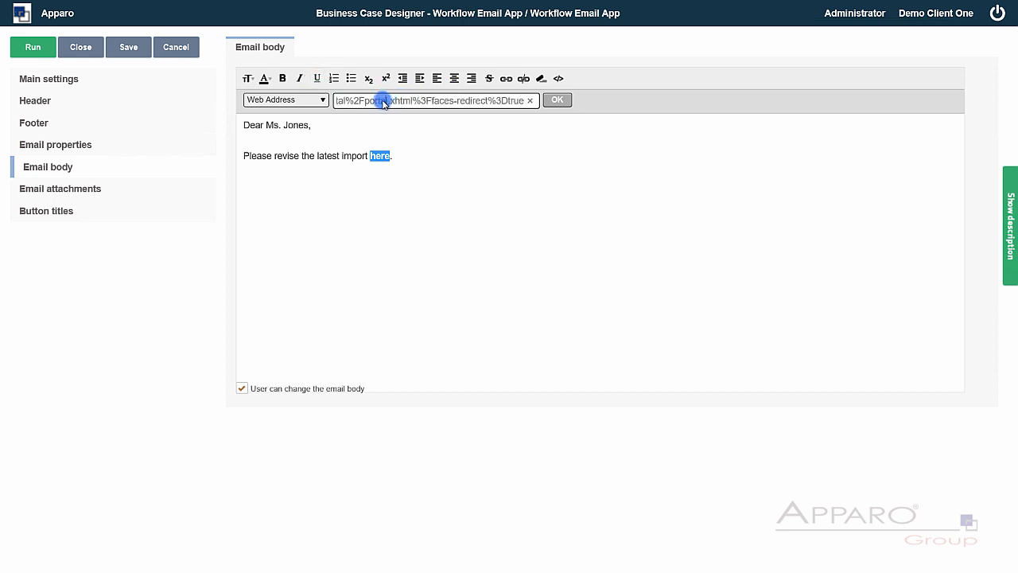
pyautogui.moveTo(384, 100); pyautogui.dragTo(353, 97)
# - Add the 'Automatically sent by system' sign-off and close the email designer
pyautogui.click(412, 169)
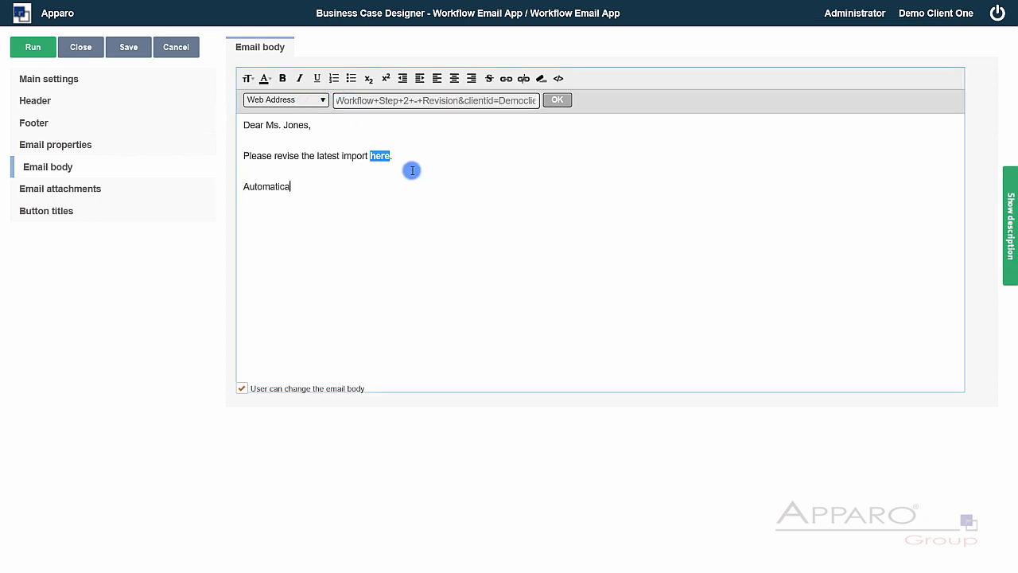
pyautogui.write('system')
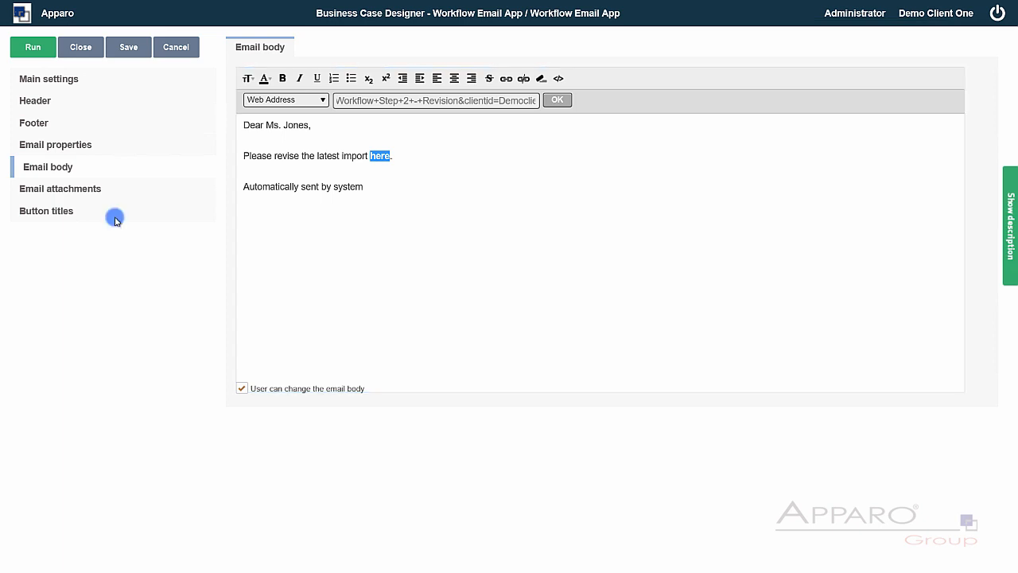
pyautogui.click(80, 48)
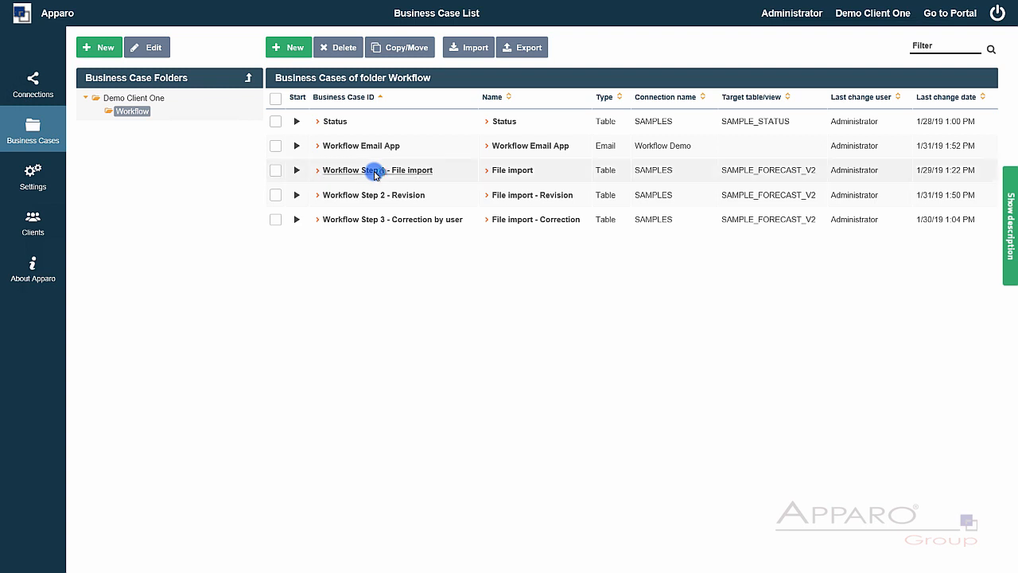
# - Copy the afe.runEmailBc example line from Workflow Step 1's script-variable help, then cancel the variable
pyautogui.click(377, 172)
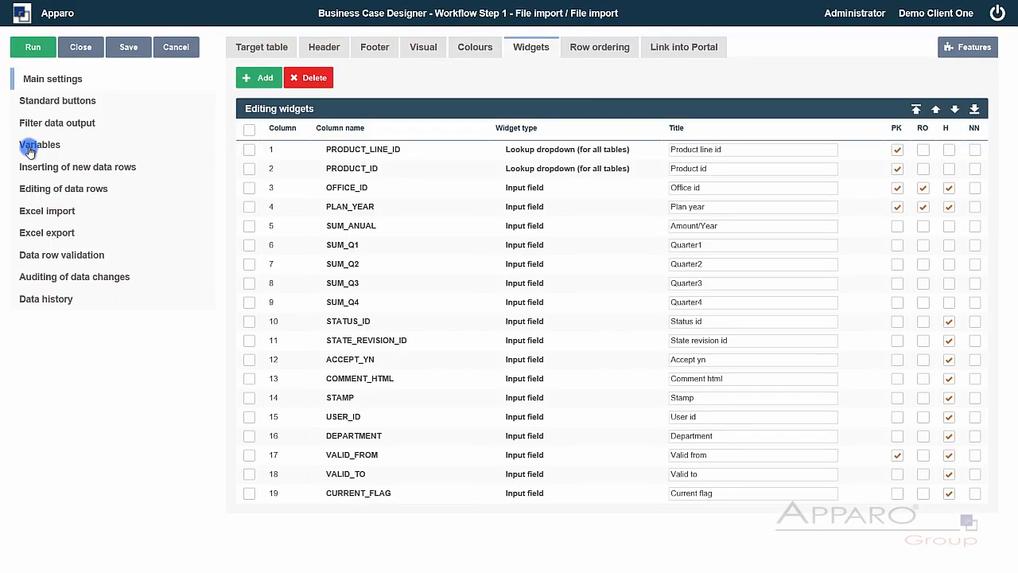
pyautogui.click(29, 146)
pyautogui.click(264, 80)
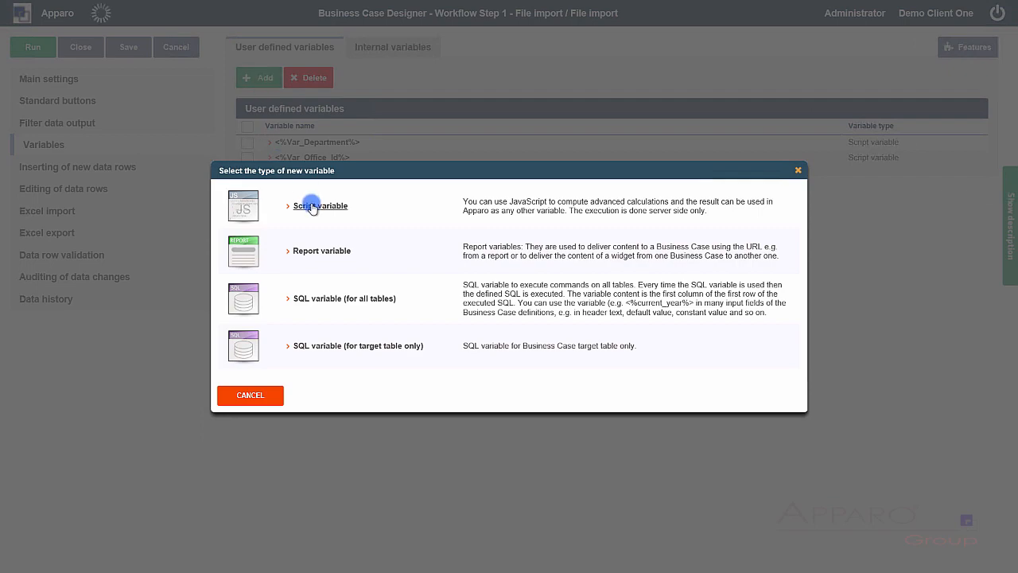
pyautogui.click(312, 207)
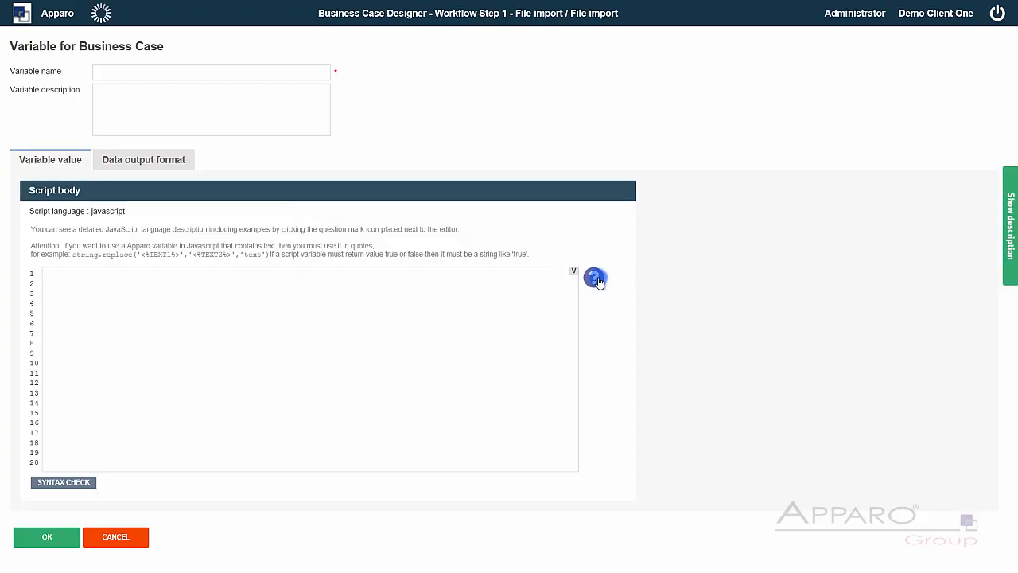
pyautogui.click(596, 279)
pyautogui.click(349, 441)
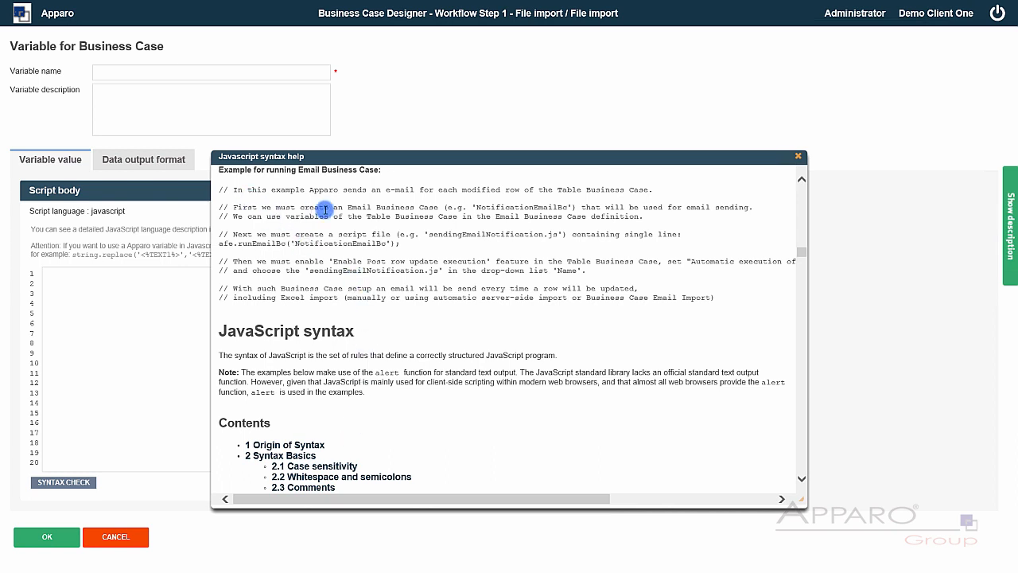
pyautogui.moveTo(400, 243); pyautogui.dragTo(223, 245)
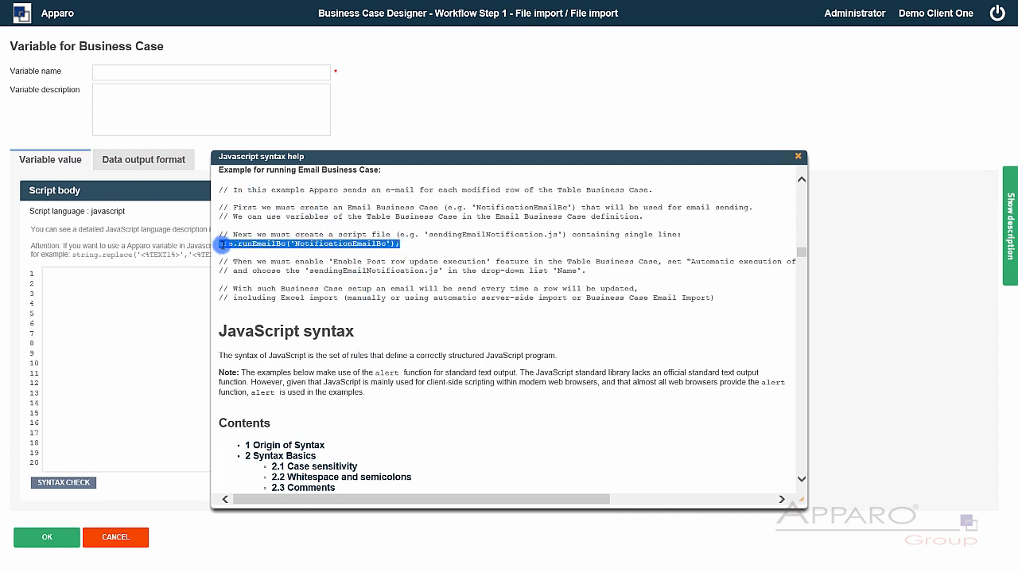
pyautogui.click(798, 156)
pyautogui.click(140, 536)
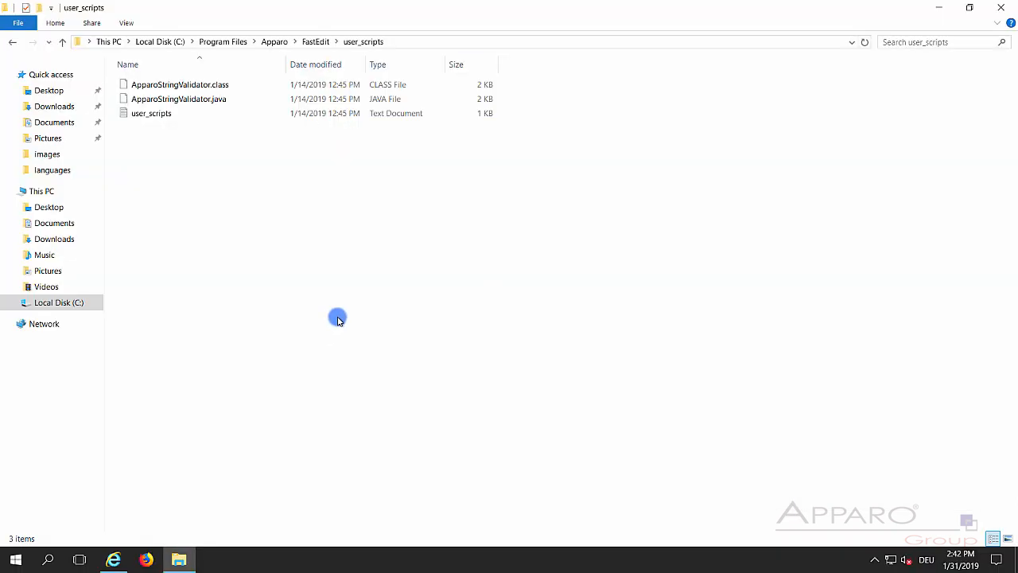
# - Create a new text document in user_scripts and make File Explorer show file extensions
pyautogui.rightClick(159, 166)
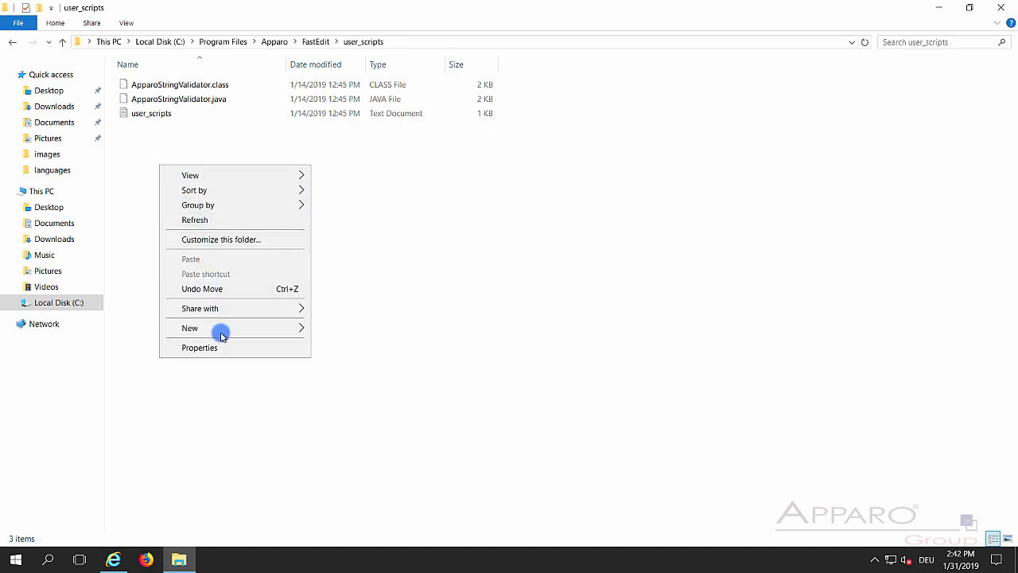
pyautogui.moveTo(224, 333)
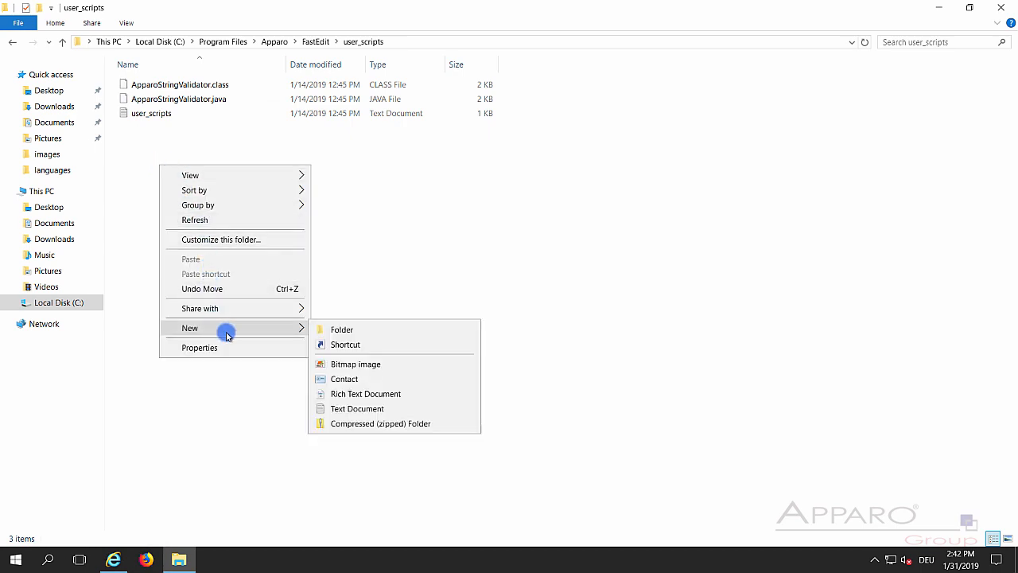
pyautogui.click(353, 408)
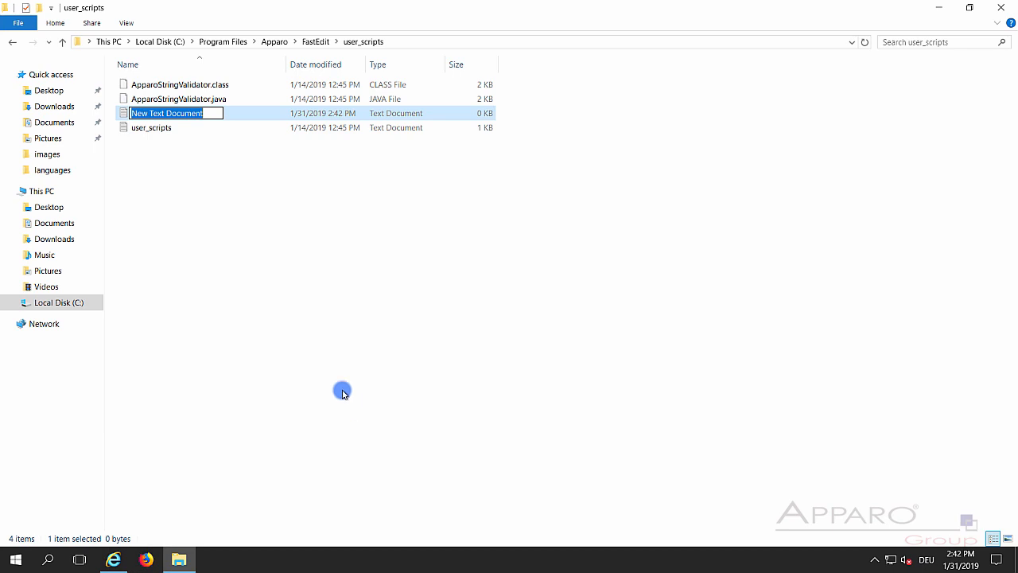
pyautogui.click(125, 23)
pyautogui.click(582, 50)
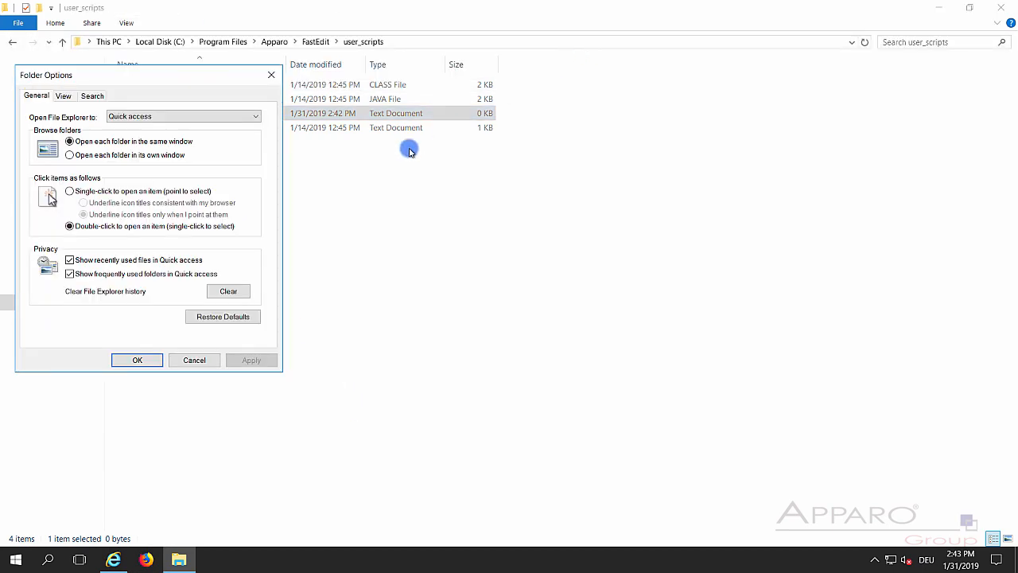
pyautogui.click(66, 95)
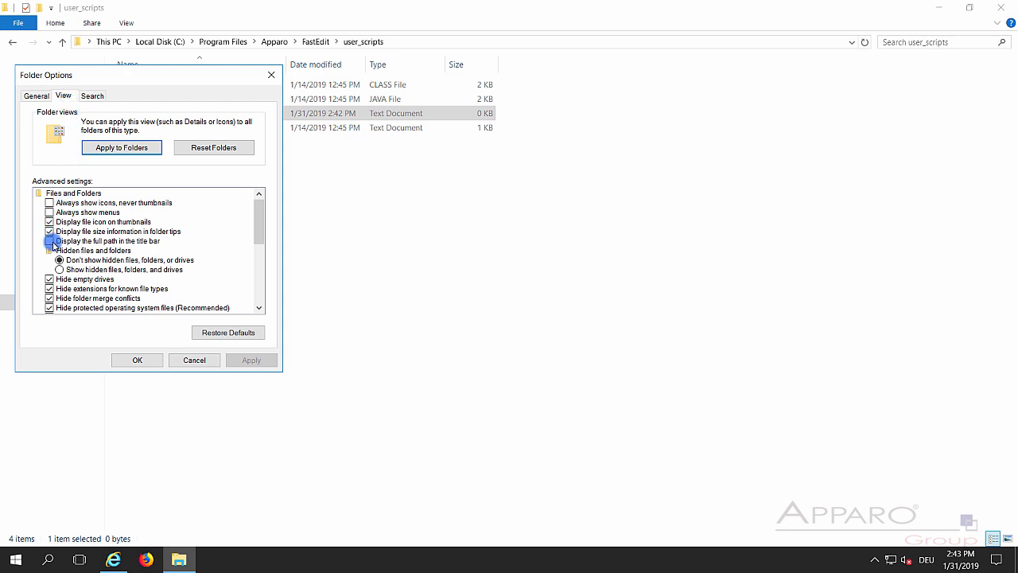
pyautogui.click(50, 289)
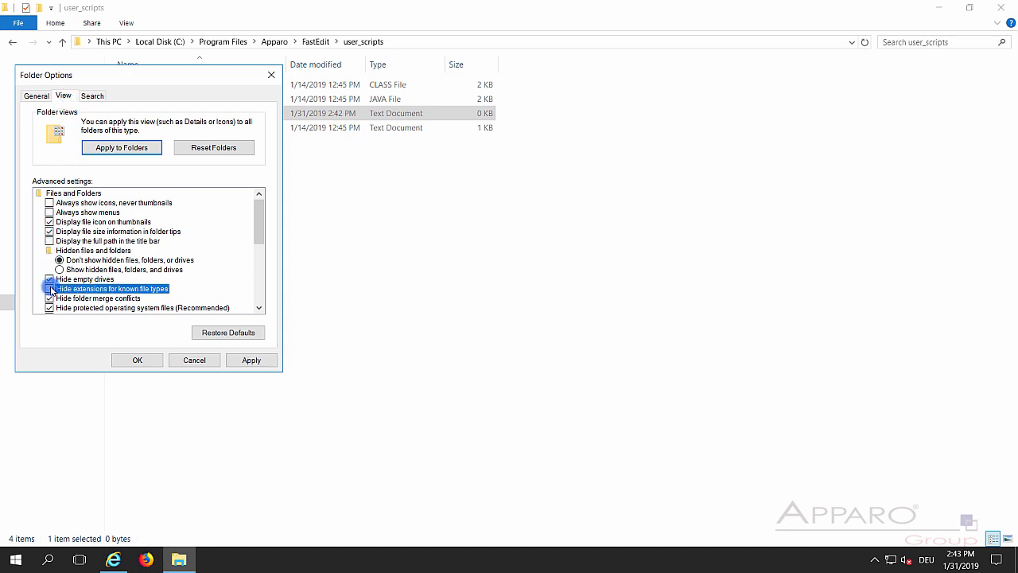
pyautogui.click(231, 359)
pyautogui.click(196, 359)
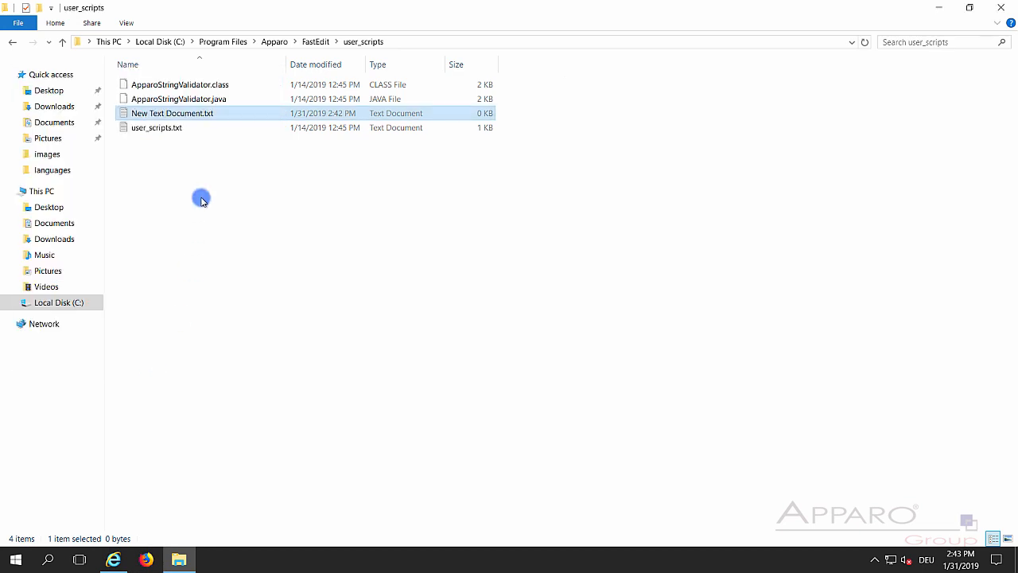
# - Rename the document to SendMail.js, accept the extension change, and open it in Notepad
pyautogui.rightClick(209, 113)
pyautogui.click(257, 304)
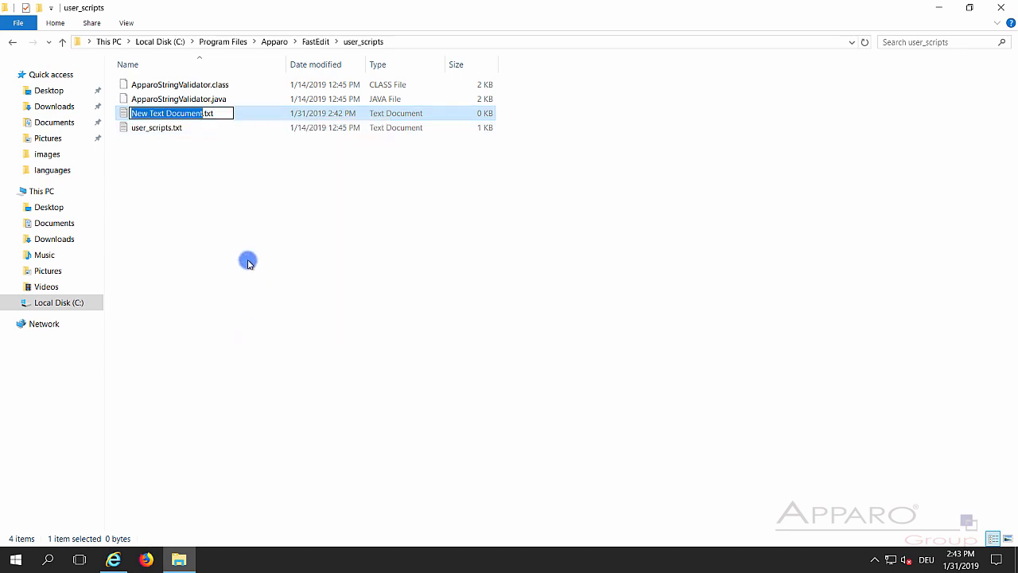
pyautogui.hotkey('ctrl', 'a')
pyautogui.write('SendMail')
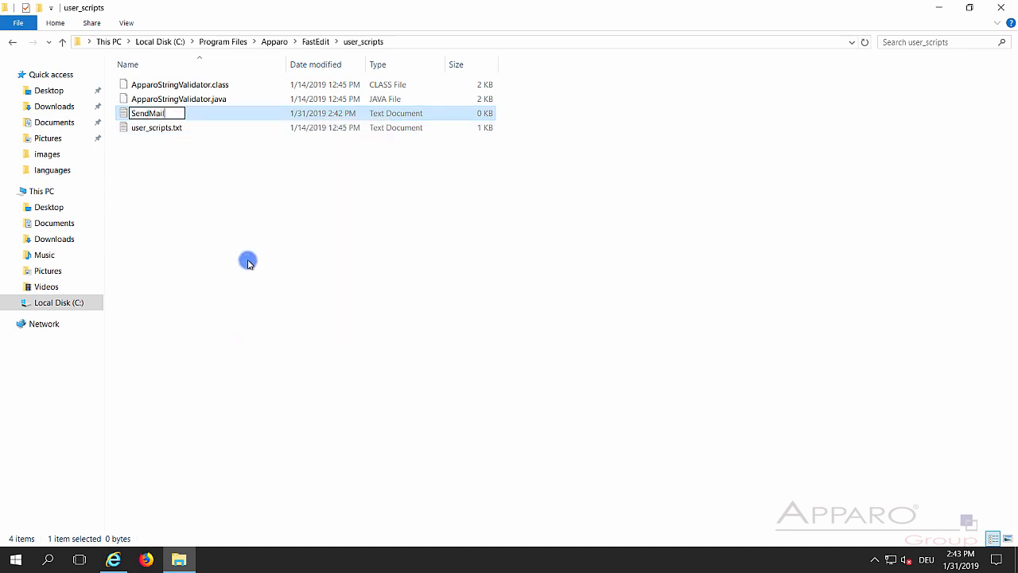
pyautogui.write('.js')
pyautogui.press('Return')
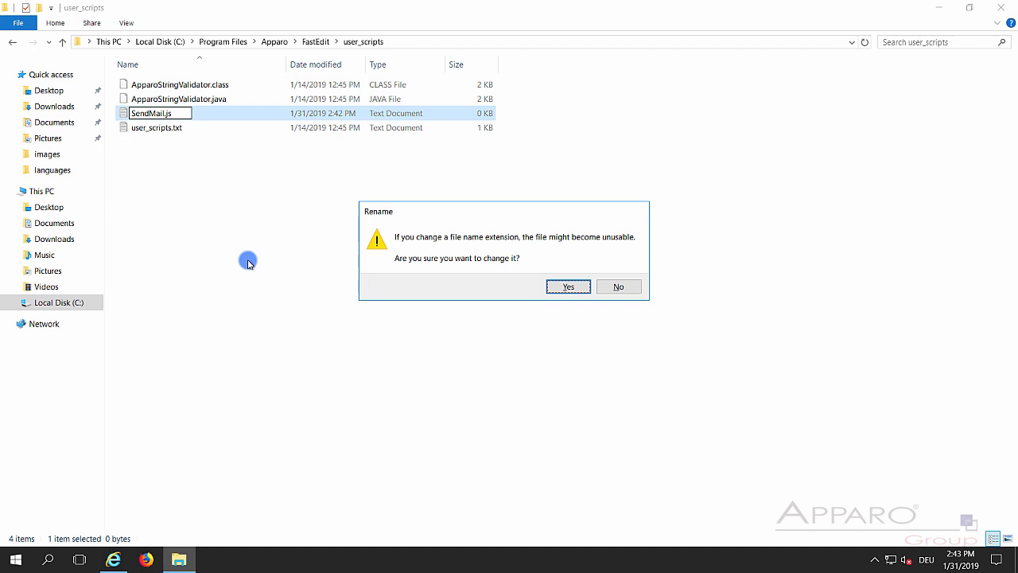
pyautogui.press('Return')
pyautogui.rightClick(169, 117)
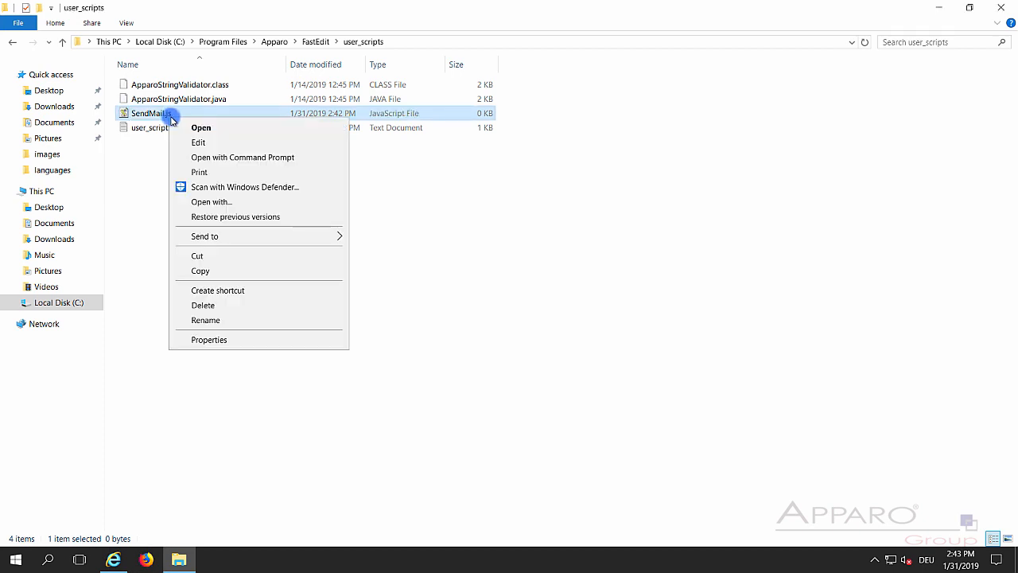
pyautogui.click(199, 142)
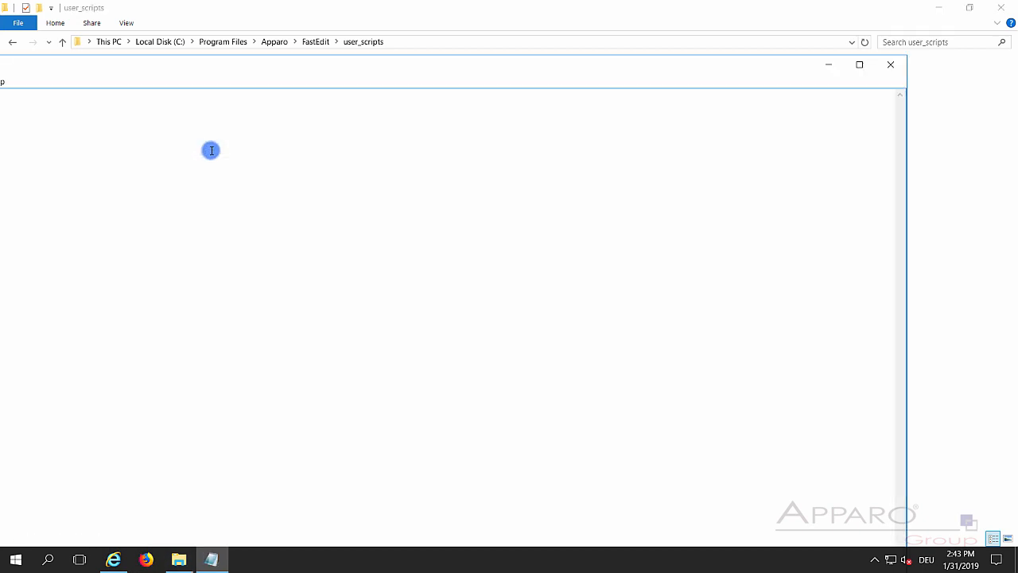
# - Write afe.runEmailBc('Workflow Email App'); into SendMail.js, save it, and close Notepad
pyautogui.doubleClick(221, 68)
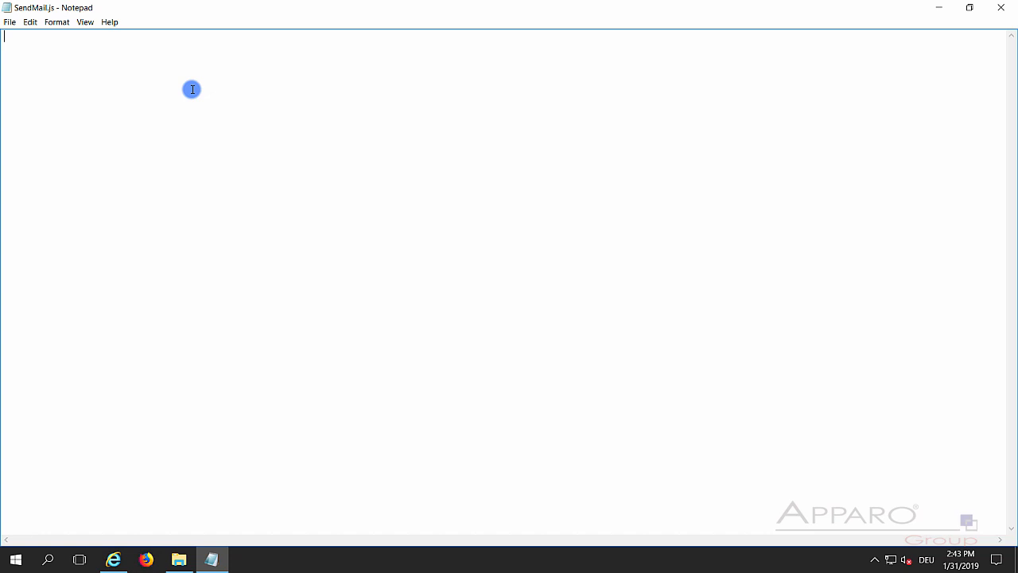
pyautogui.write("afe.runEmailBc('NotificationEmailBc');")
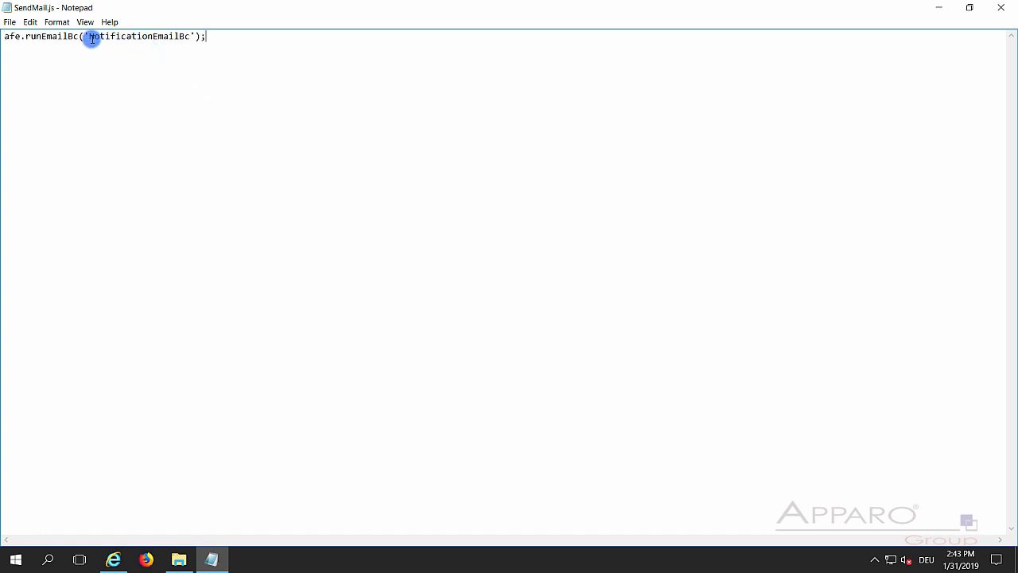
pyautogui.moveTo(89, 37); pyautogui.dragTo(191, 37)
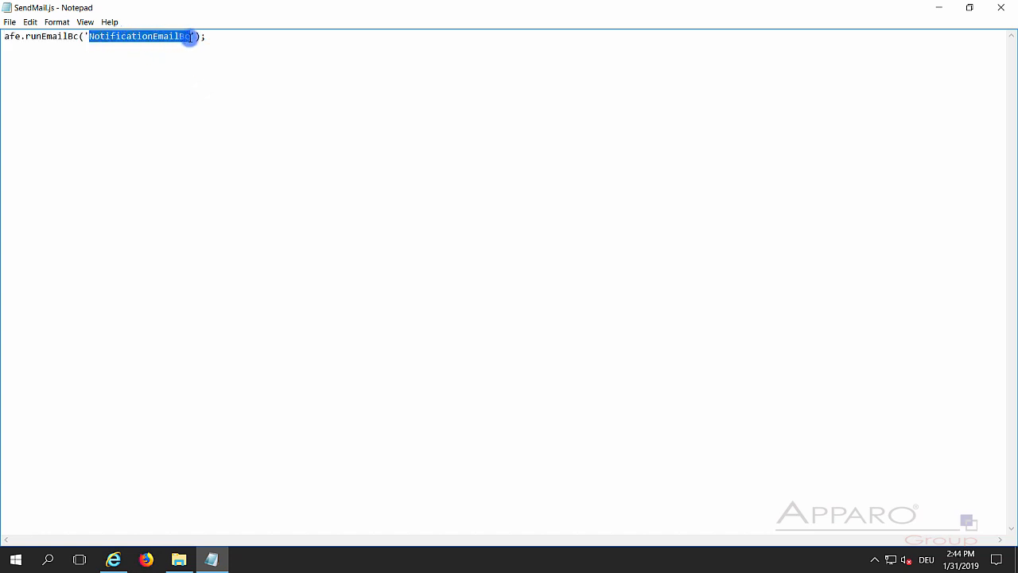
pyautogui.write('Workflow Email')
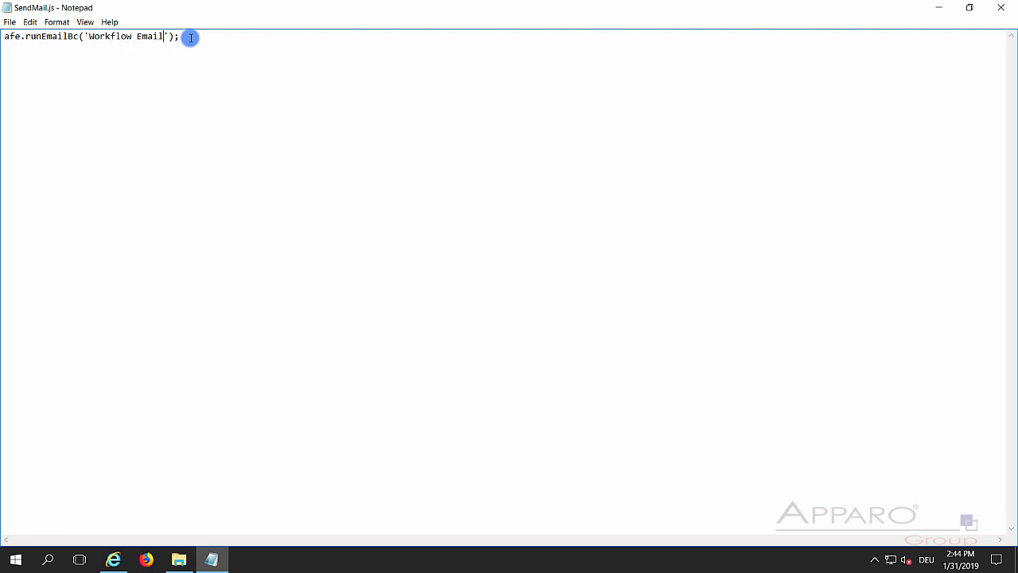
pyautogui.write(' App')
pyautogui.click(10, 23)
pyautogui.click(35, 62)
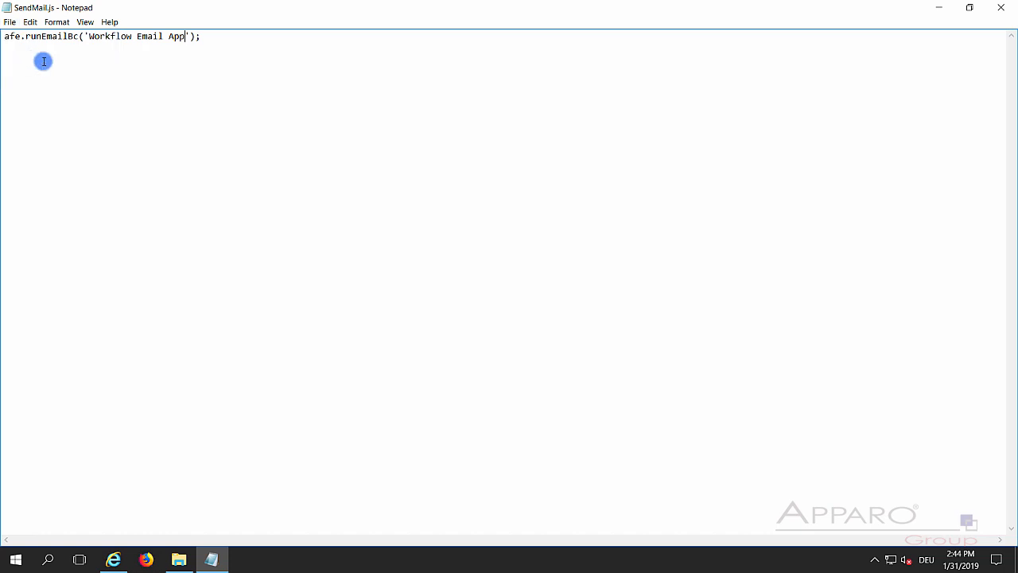
pyautogui.click(1001, 8)
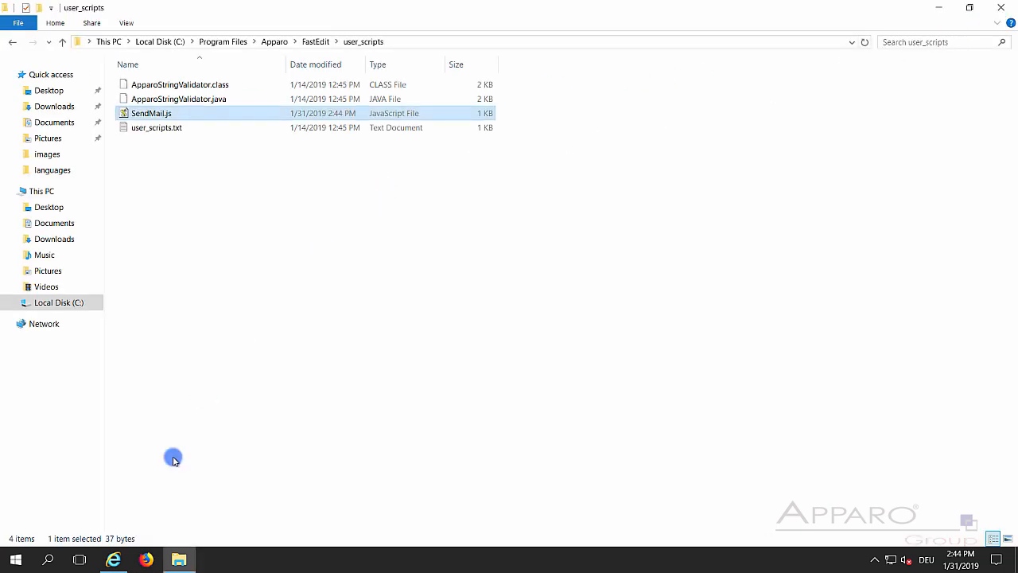
pyautogui.click(113, 551)
# - Turn on Post Excel import execution under Automatic scripts and database procedures for Workflow Step 1 - File import
pyautogui.click(71, 44)
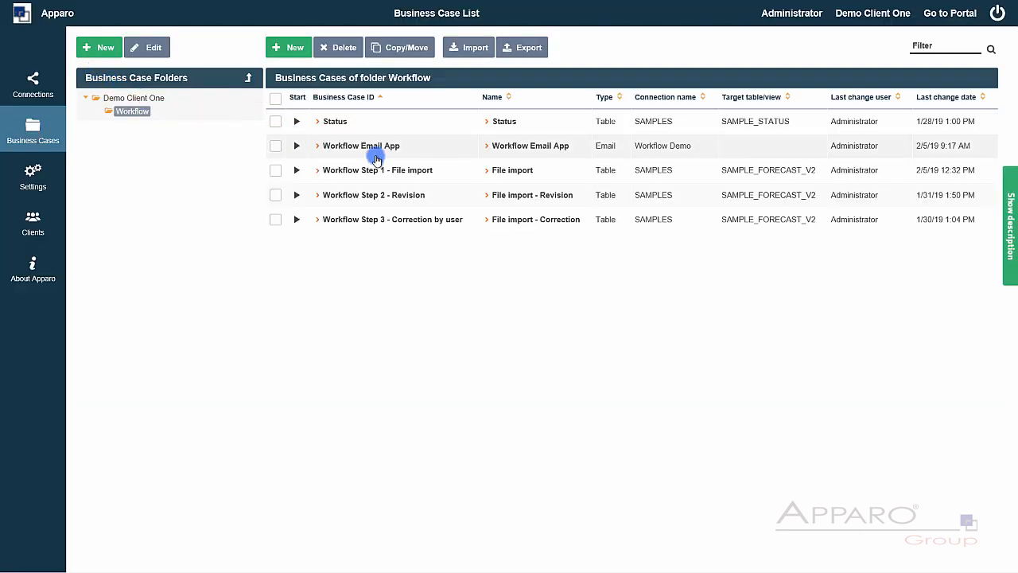
pyautogui.doubleClick(395, 168)
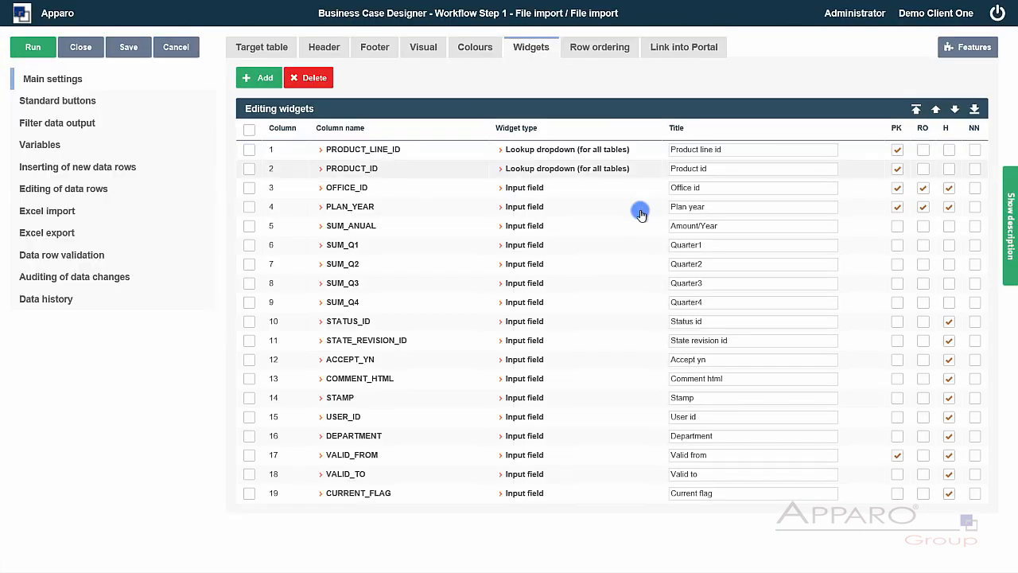
pyautogui.click(969, 49)
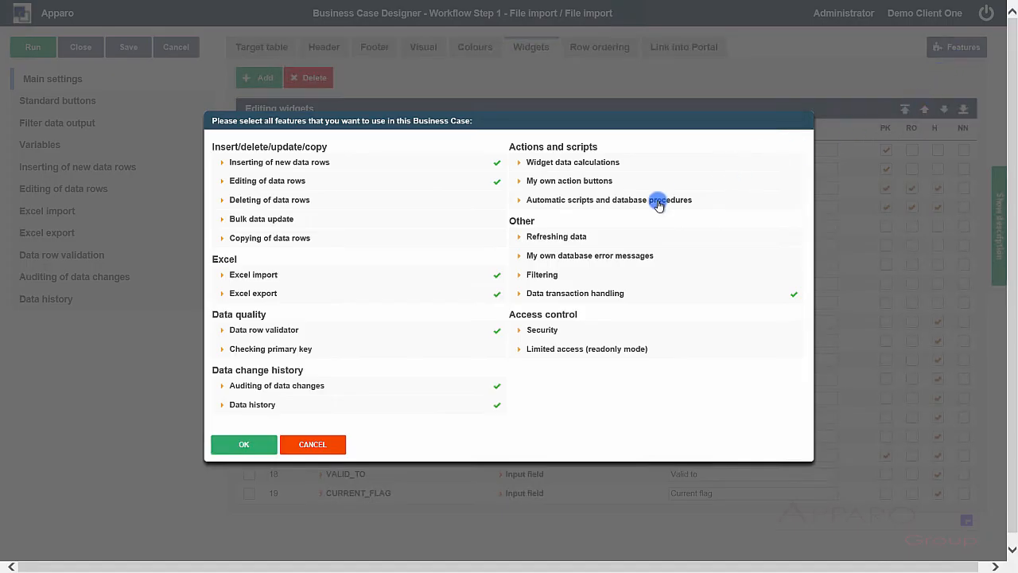
pyautogui.click(659, 202)
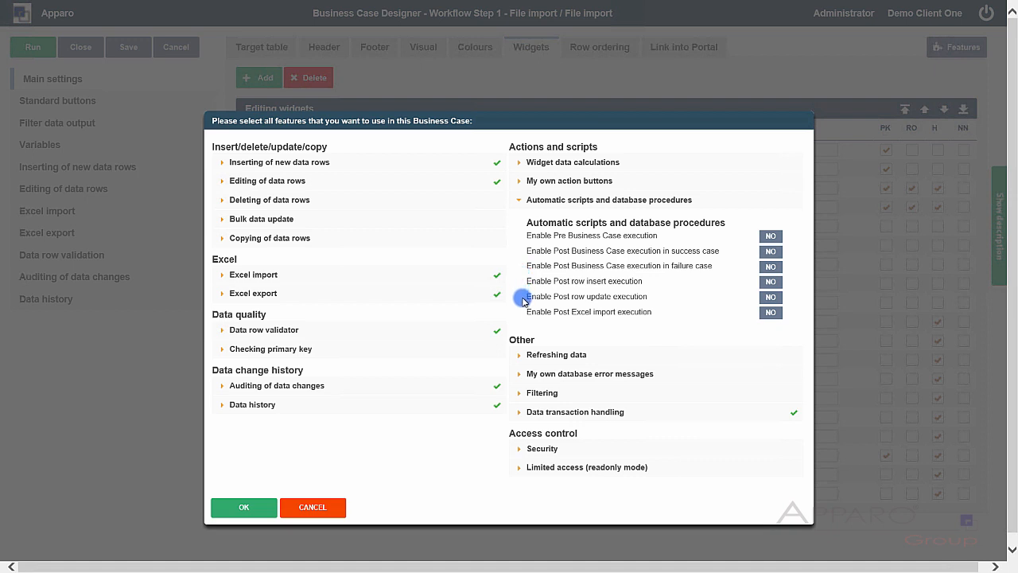
pyautogui.click(768, 315)
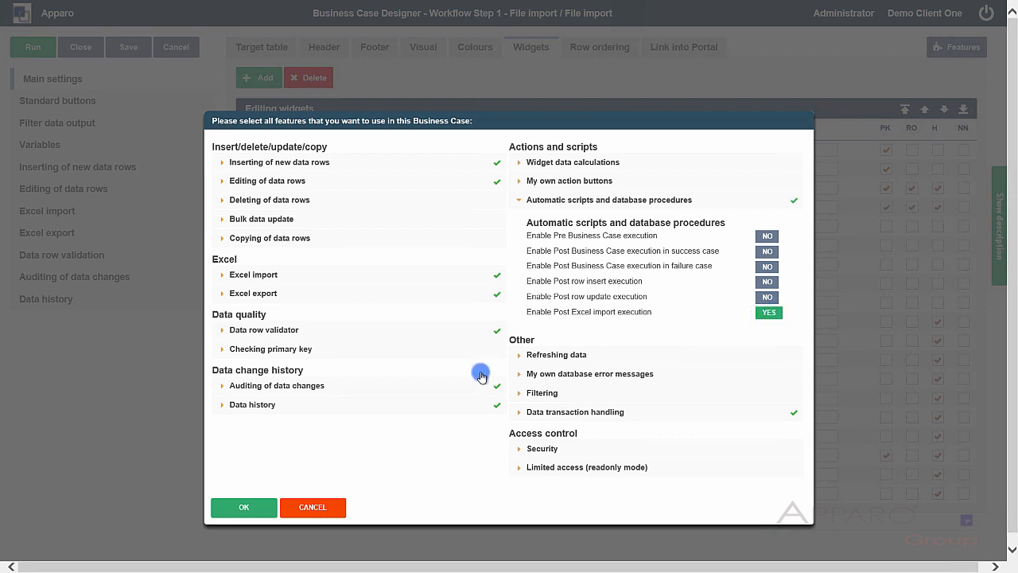
pyautogui.click(240, 507)
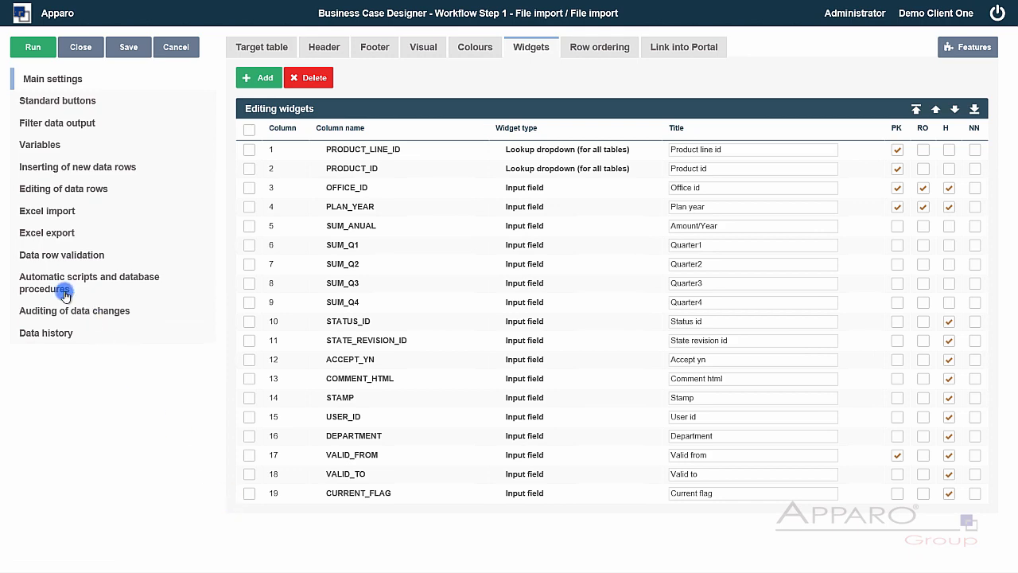
# - Set SendMail.js as the server script that runs after Excel import, and save the business case
pyautogui.click(62, 285)
pyautogui.click(642, 119)
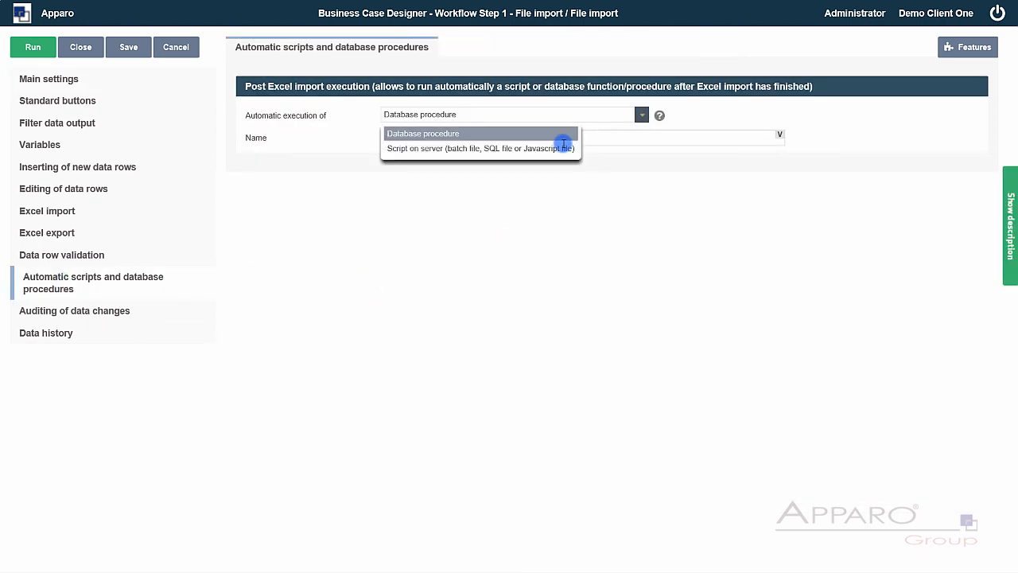
pyautogui.click(548, 149)
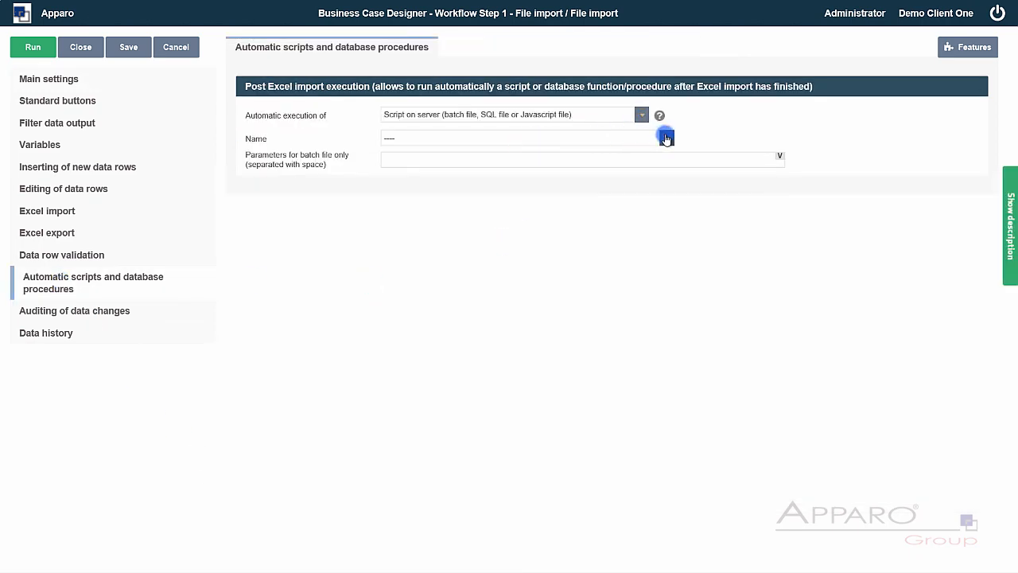
pyautogui.click(666, 135)
pyautogui.click(414, 177)
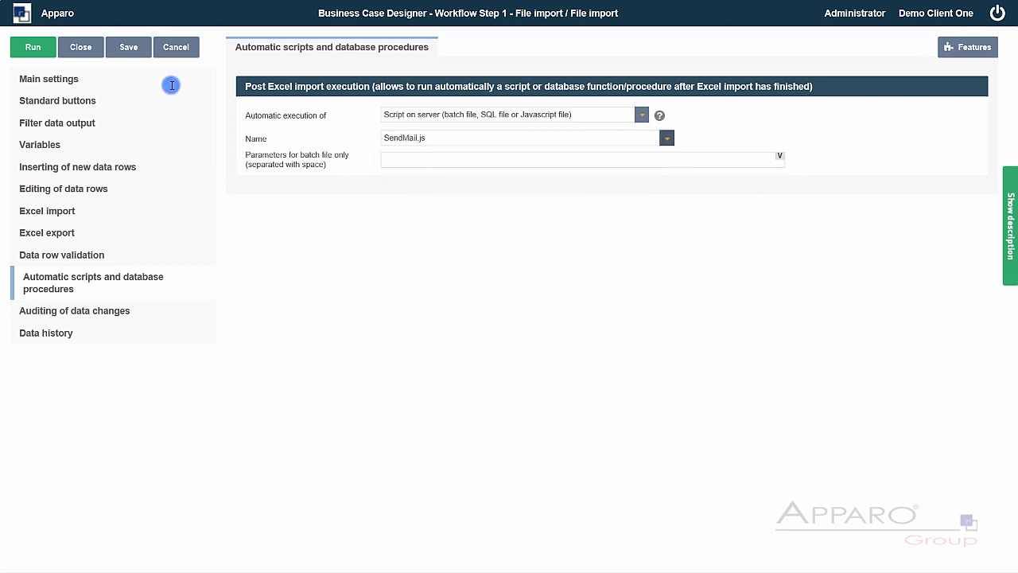
pyautogui.click(125, 48)
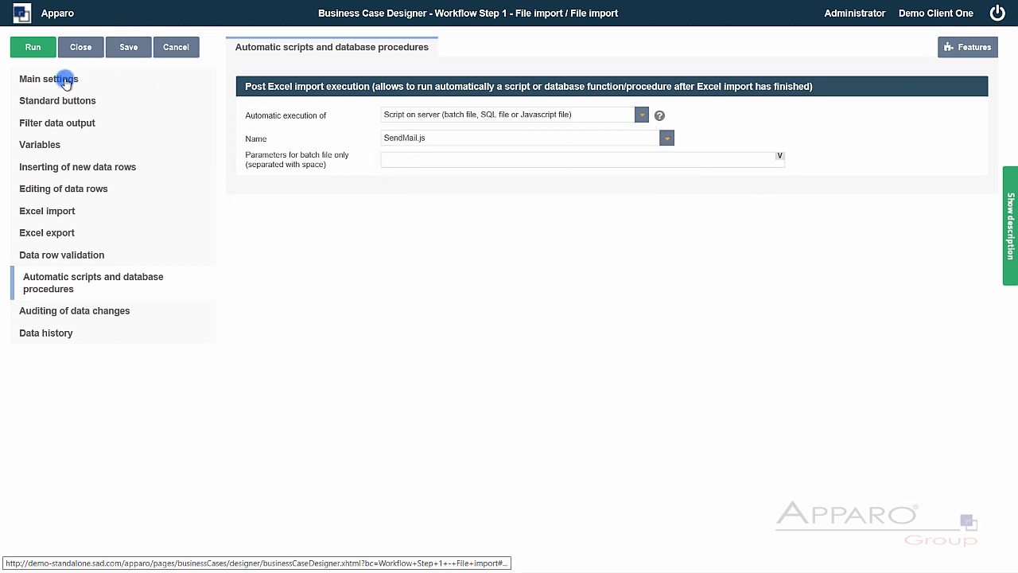
pyautogui.click(70, 79)
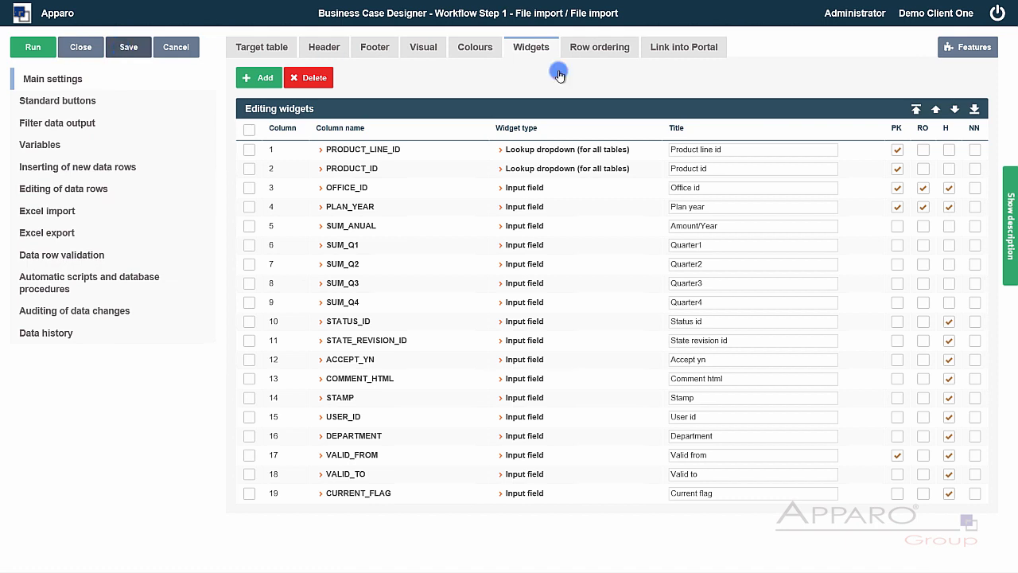
pyautogui.click(680, 48)
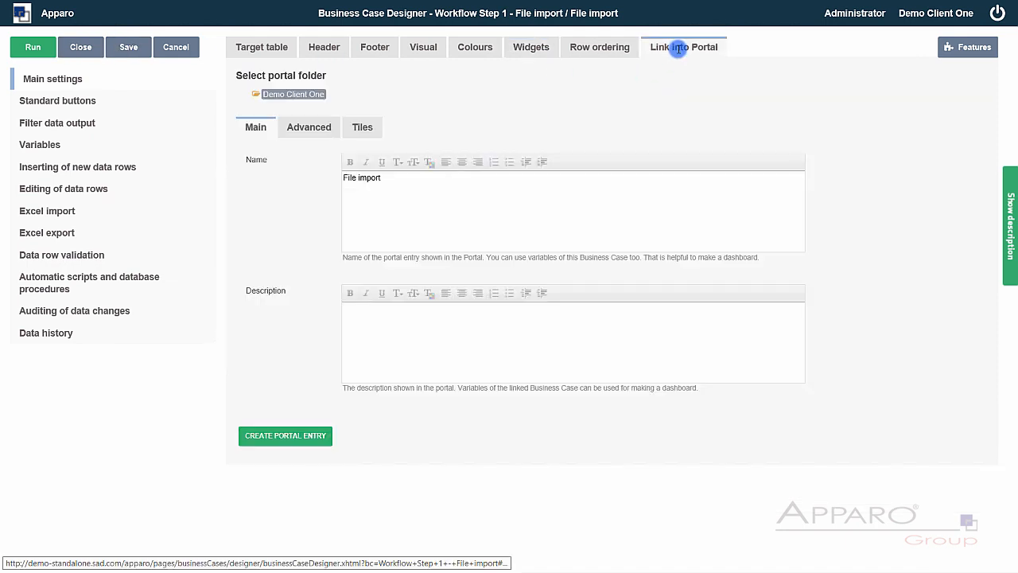
# - Create the 'File import' portal entry in the Demo Client One portal folder
pyautogui.click(286, 438)
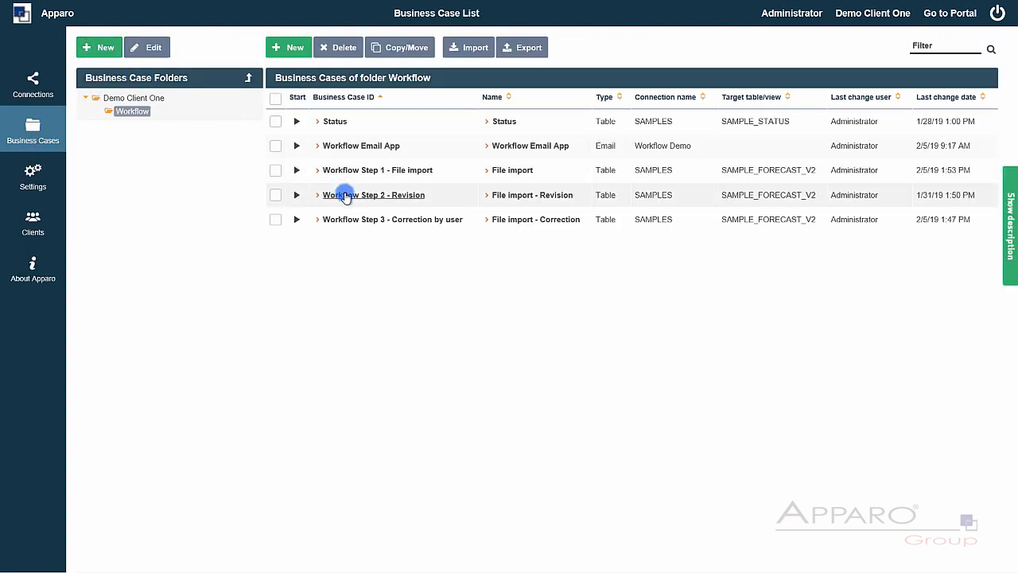
# - In Workflow Step 2 - Revision, make PRODUCT_LINE_ID, PRODUCT_ID, PLAN_YEAR, SUM_ANUAL and SUM_Q1–Q4 read-only, then save and close
pyautogui.click(345, 195)
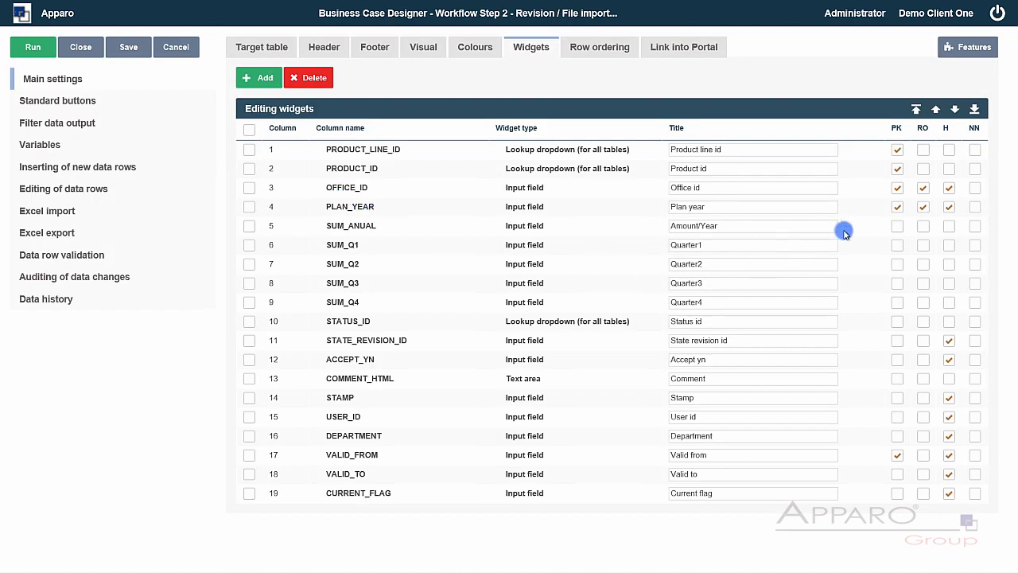
pyautogui.click(920, 151)
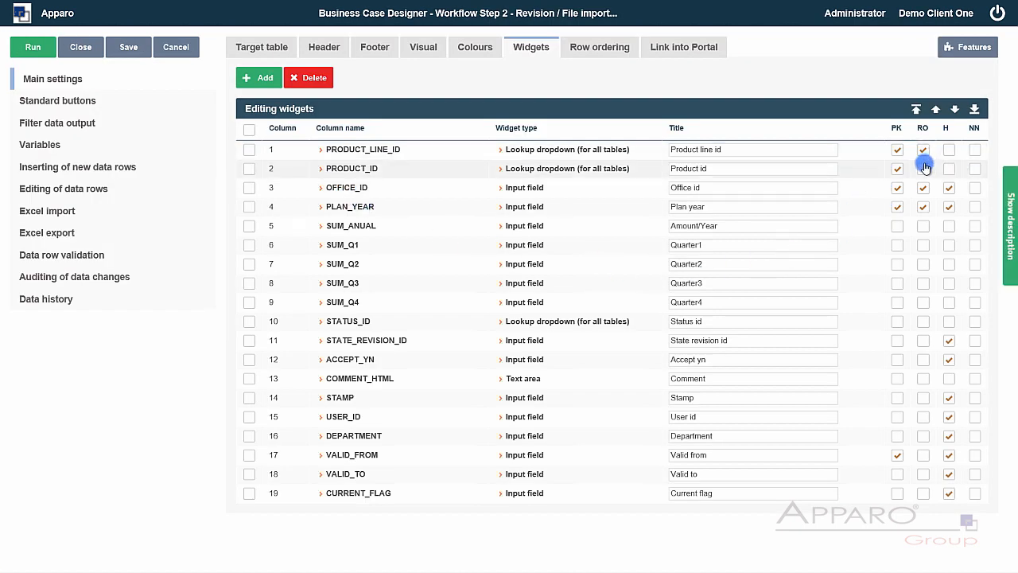
pyautogui.click(923, 169)
pyautogui.click(923, 207)
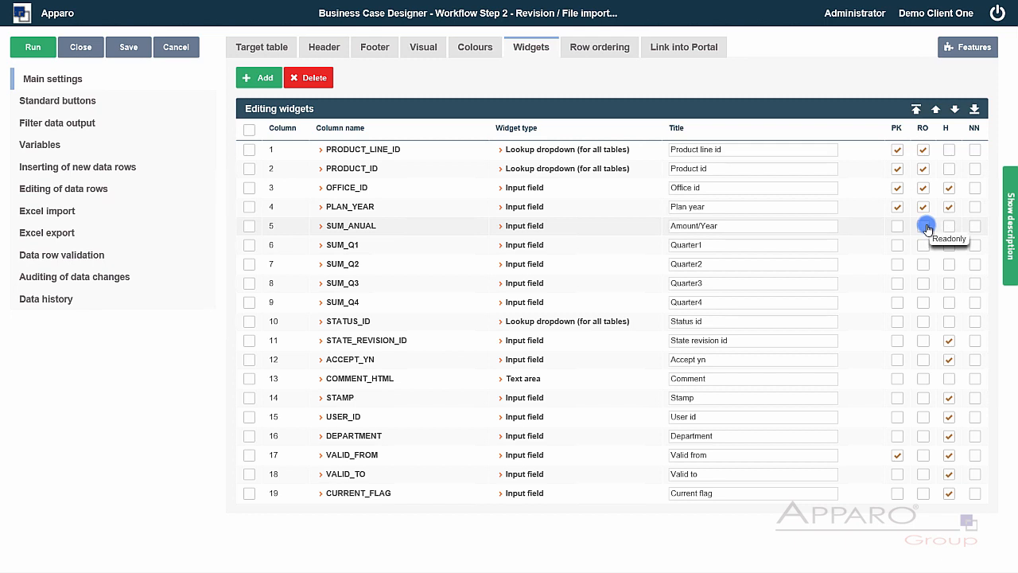
pyautogui.click(923, 226)
pyautogui.click(923, 245)
pyautogui.click(923, 264)
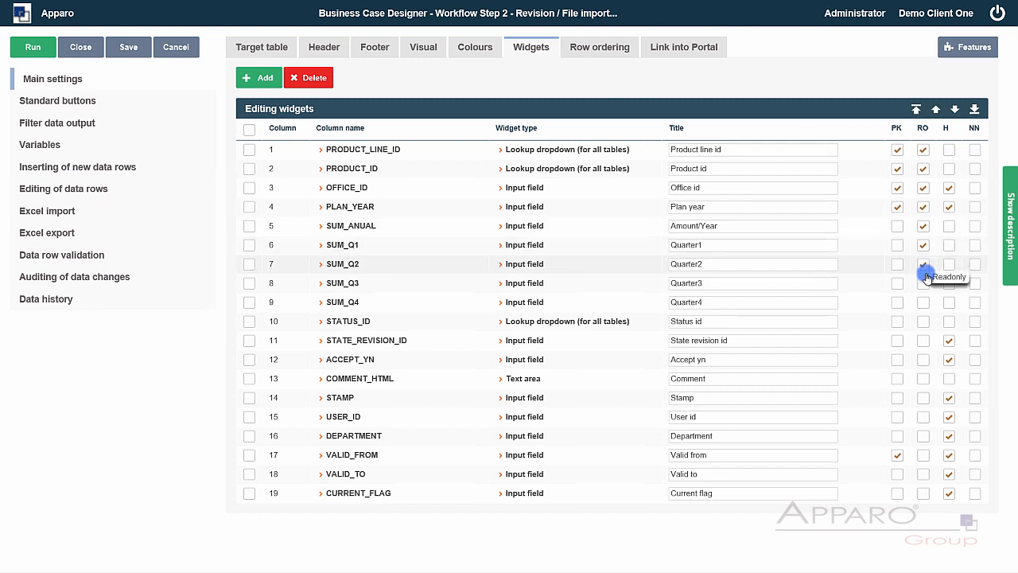
pyautogui.click(924, 283)
pyautogui.click(924, 302)
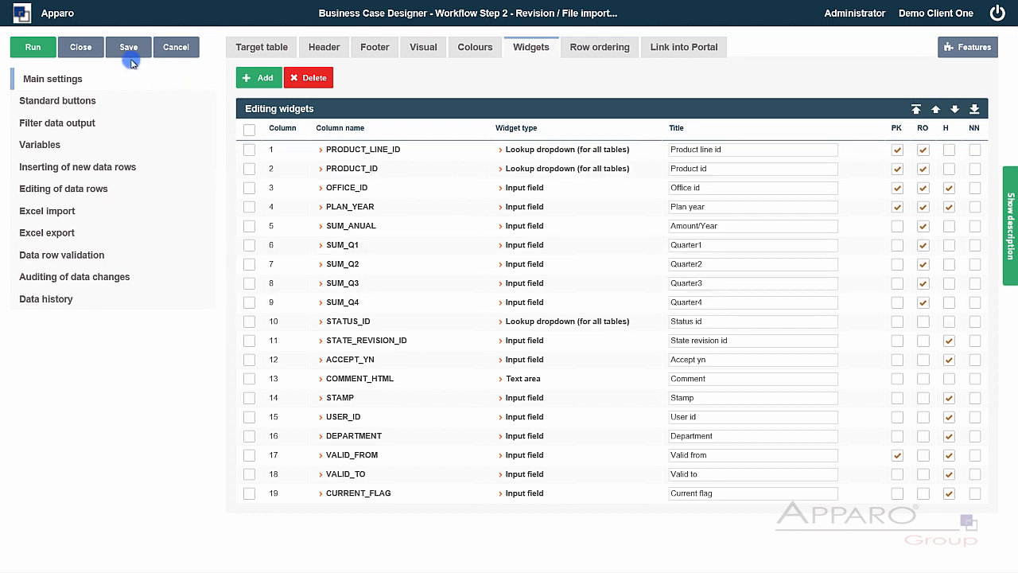
pyautogui.click(79, 48)
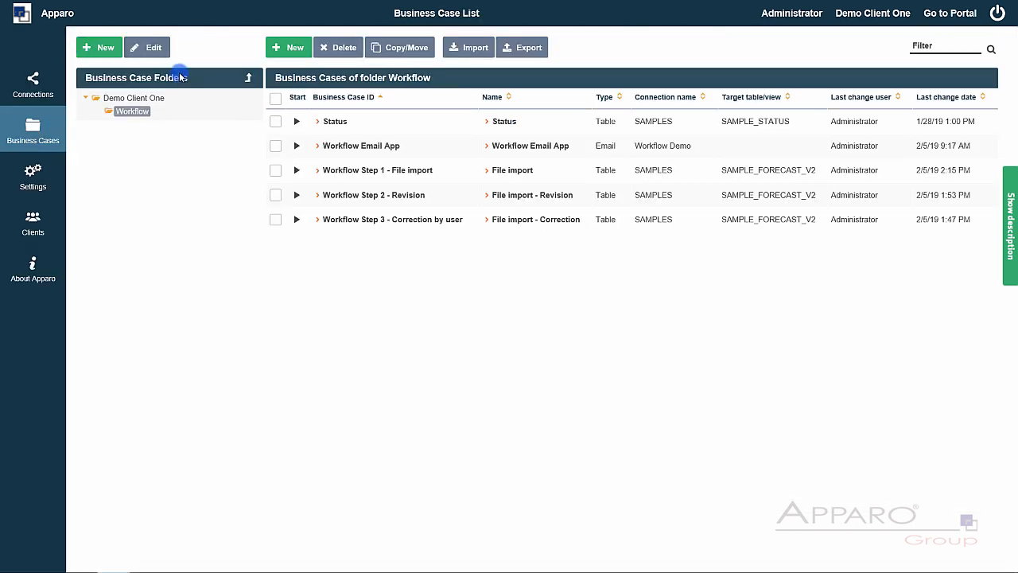
# - Extend Workflow Step 3's output filter to CURRENT_FLAG=1 AND STATUS_ID = 99, syntax-check it, and close
pyautogui.click(356, 224)
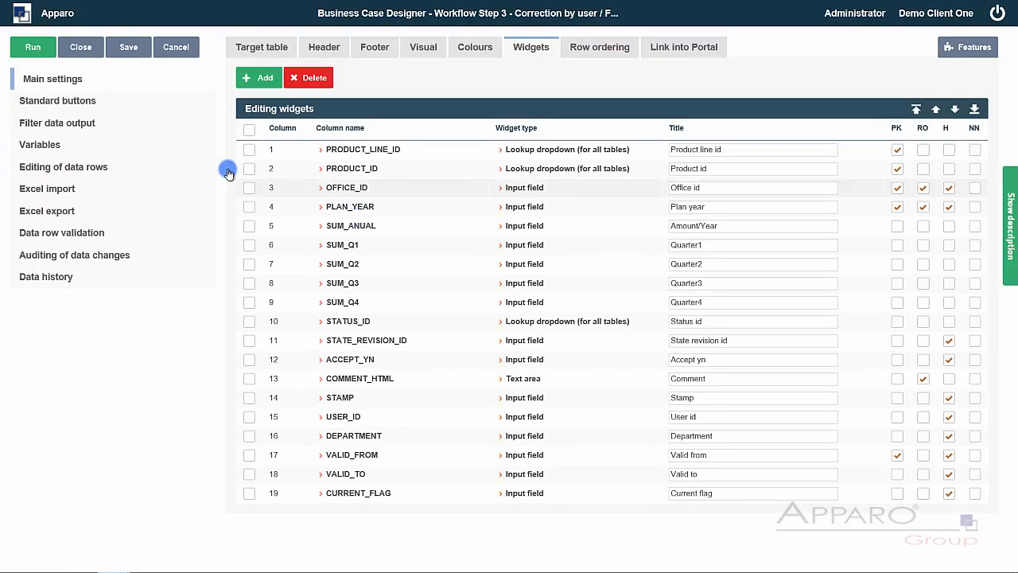
pyautogui.click(82, 123)
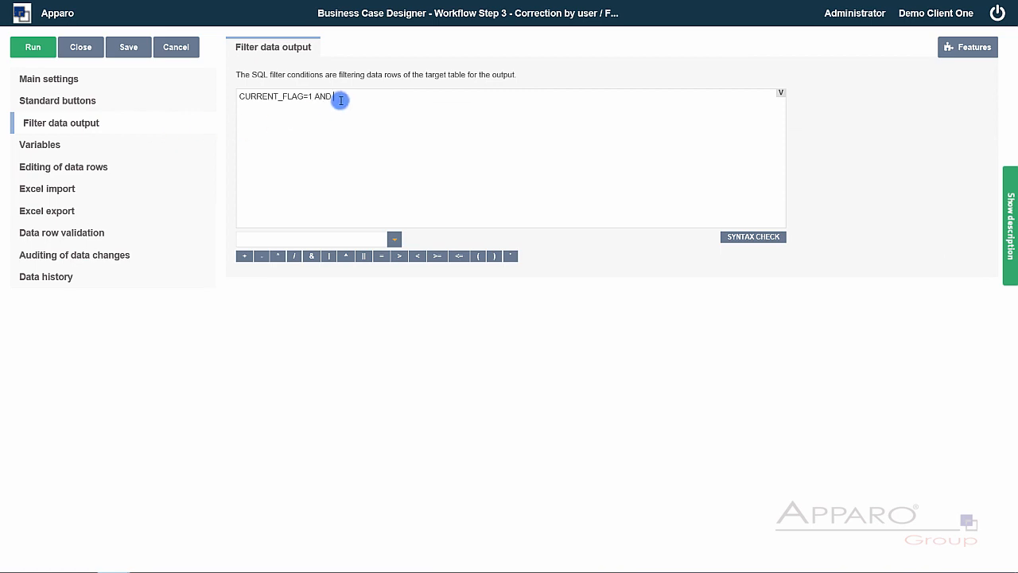
pyautogui.click(394, 239)
pyautogui.scroll(-1, 377, 313)
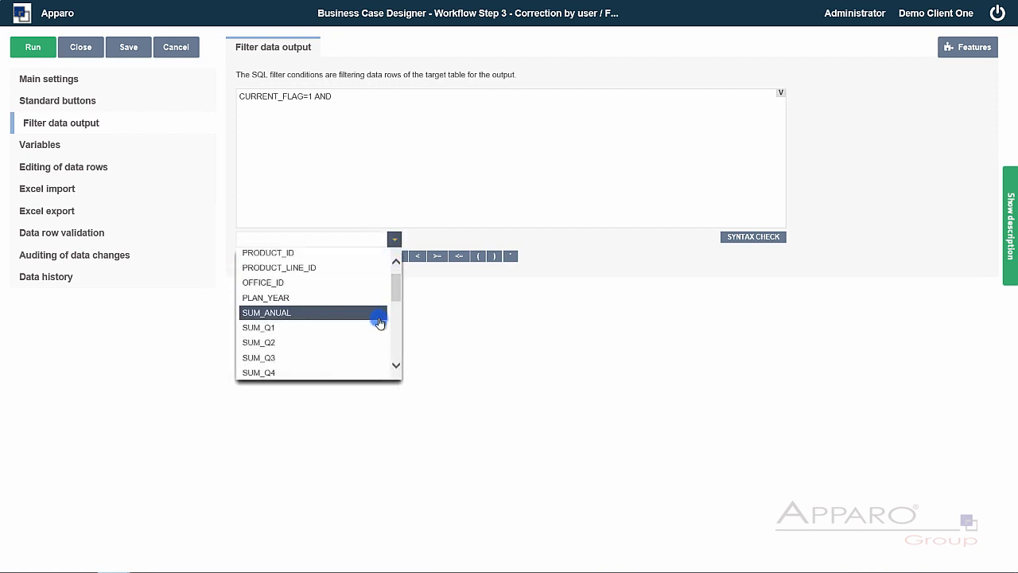
pyautogui.scroll(-2, 371, 333)
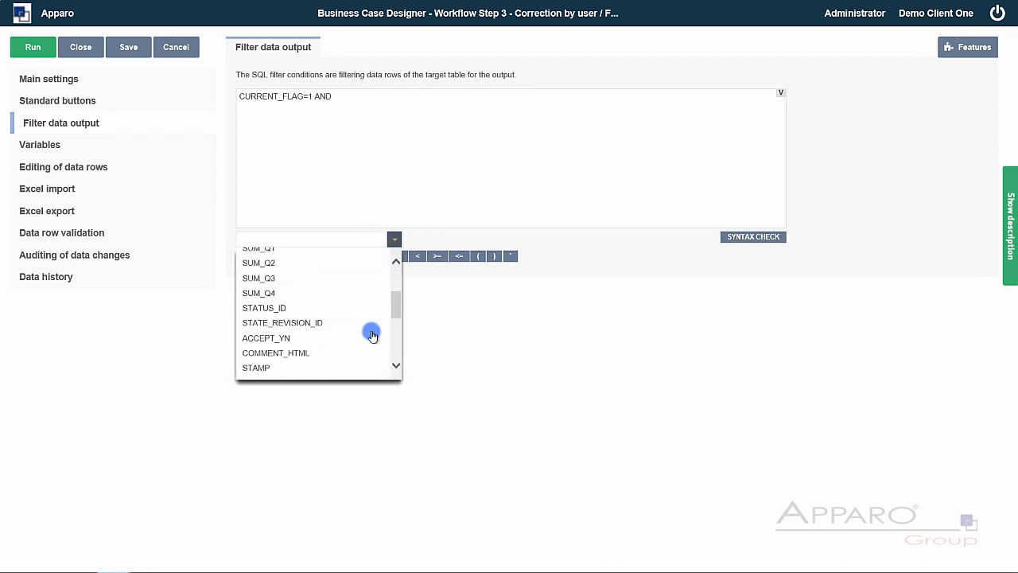
pyautogui.click(334, 312)
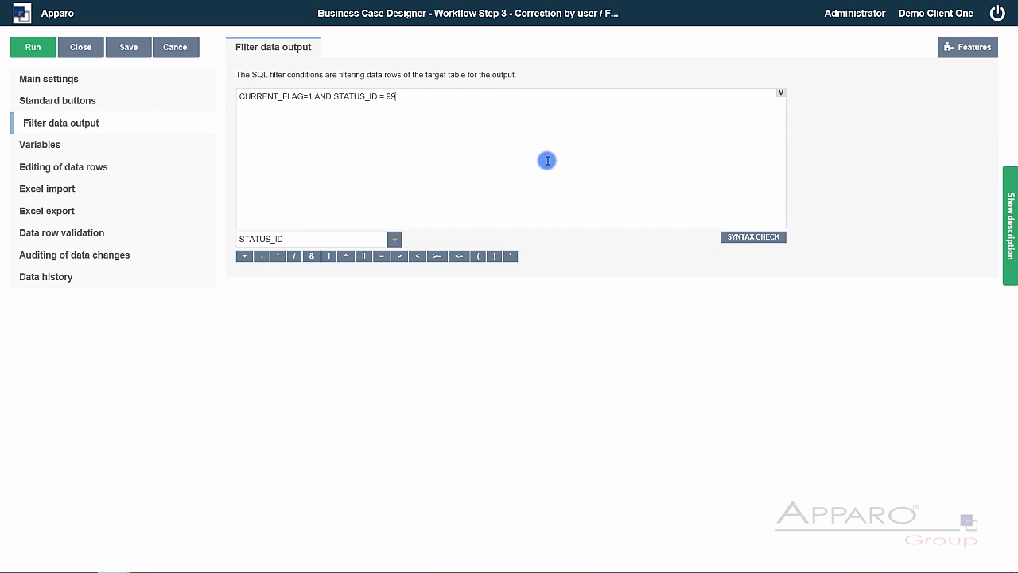
pyautogui.click(742, 241)
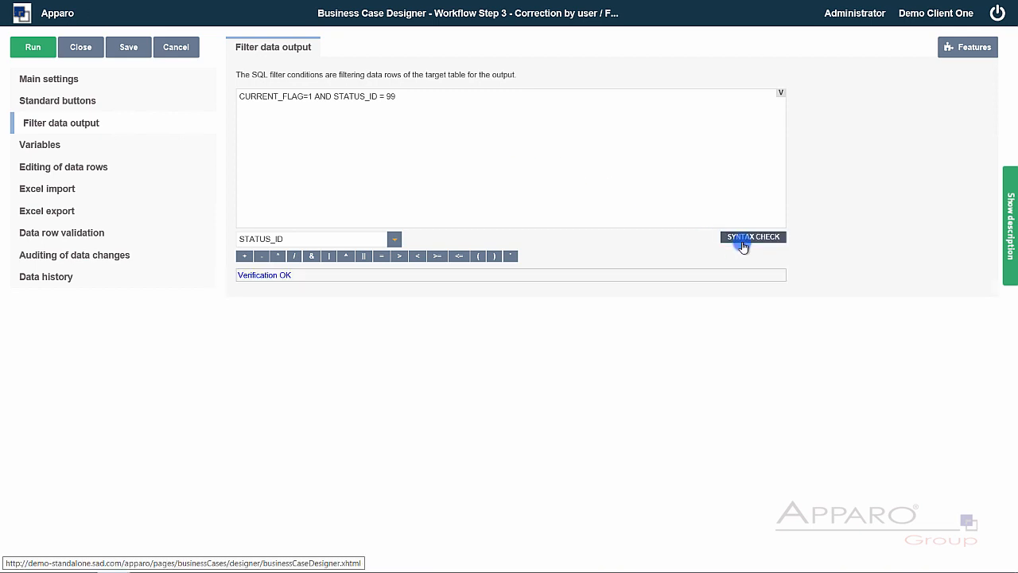
pyautogui.click(80, 47)
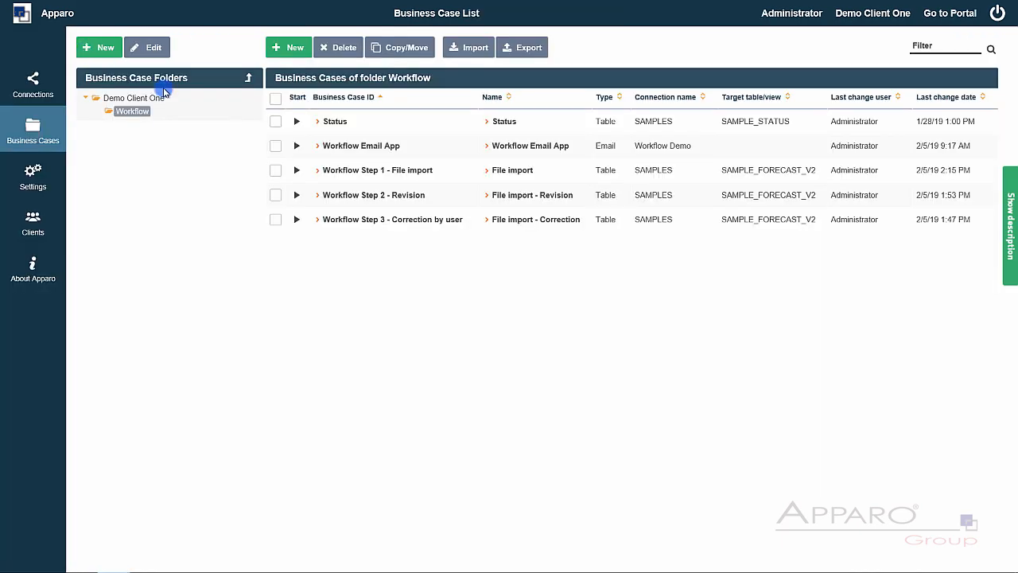
# - Run the File import business case on Demo_Workflow_Import.xlsx, adding 5 rows, and acknowledge the results
pyautogui.click(296, 169)
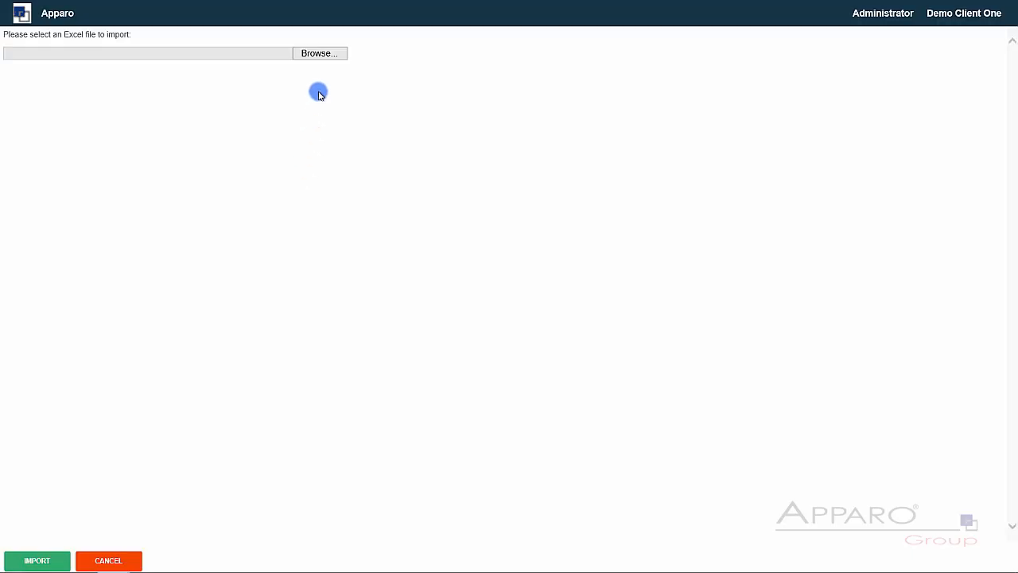
pyautogui.click(322, 53)
pyautogui.doubleClick(210, 93)
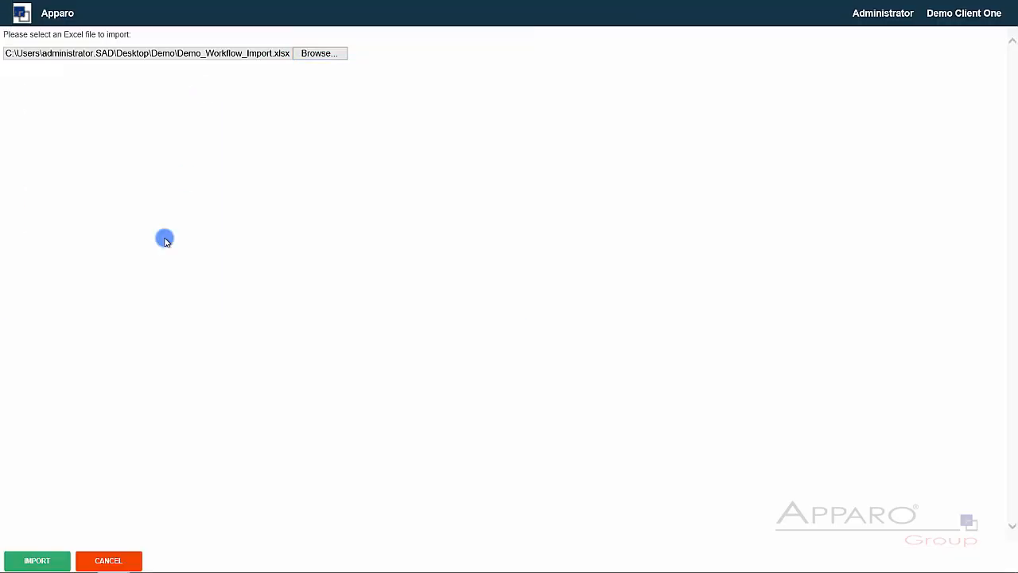
pyautogui.click(50, 566)
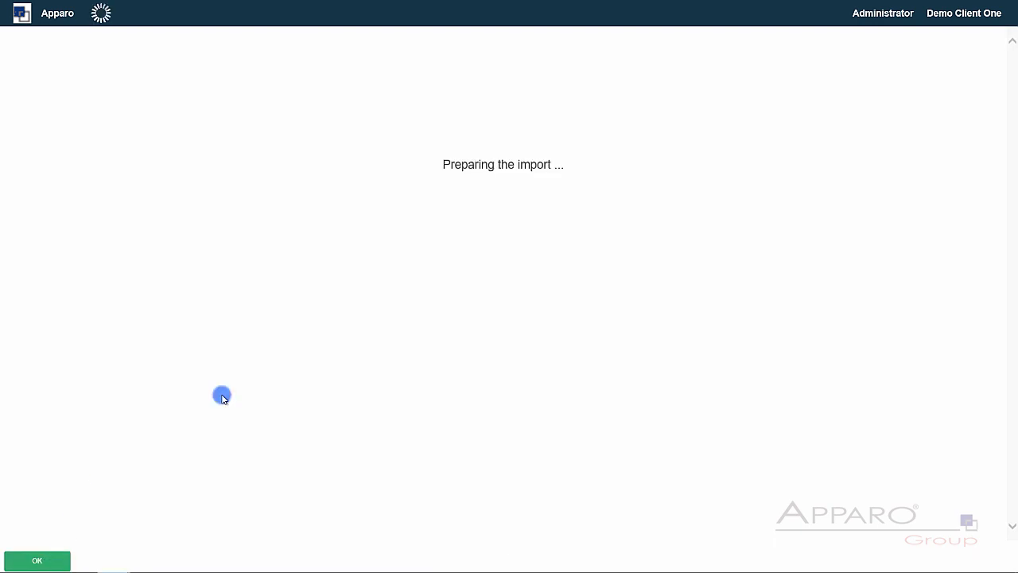
pyautogui.click(45, 557)
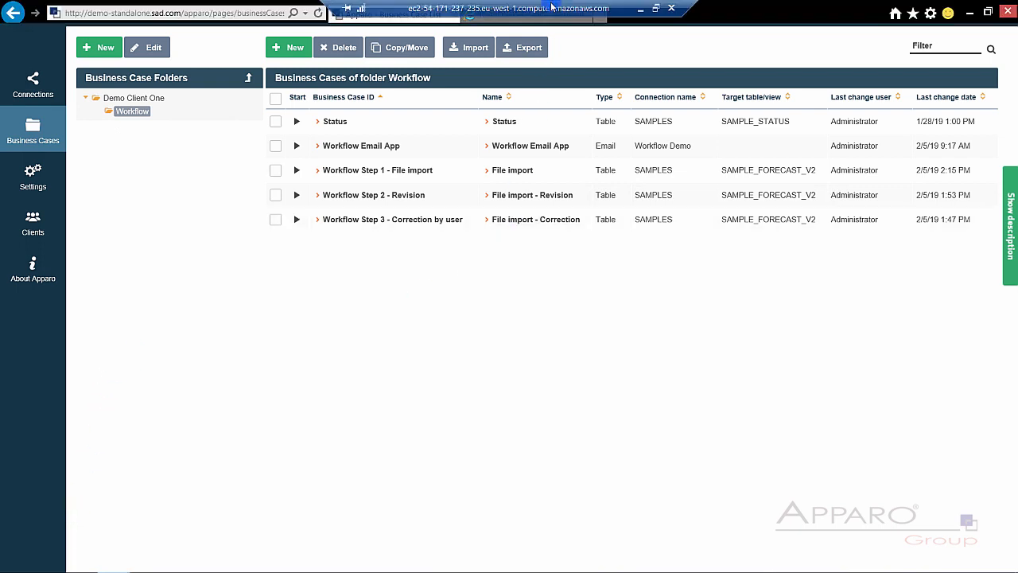
pyautogui.click(553, 11)
# - Log in to webmail, open the Excel import revision request, and follow its link
pyautogui.click(442, 284)
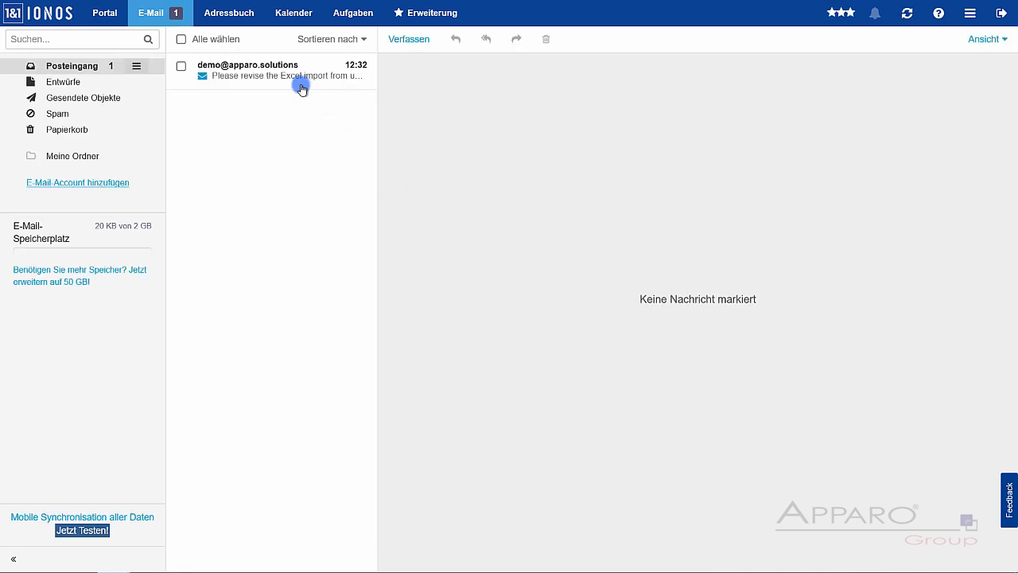
pyautogui.click(294, 83)
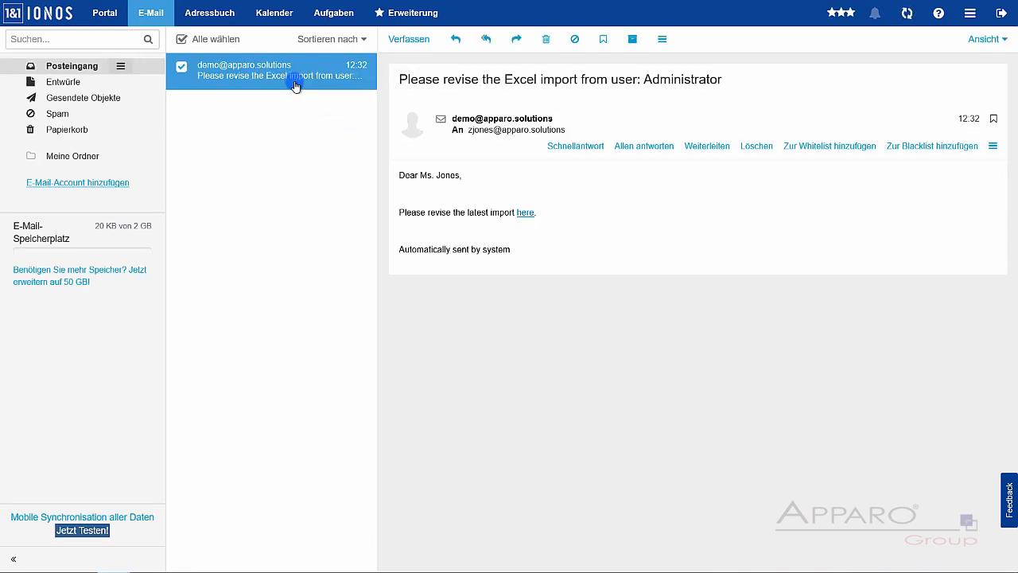
pyautogui.click(527, 213)
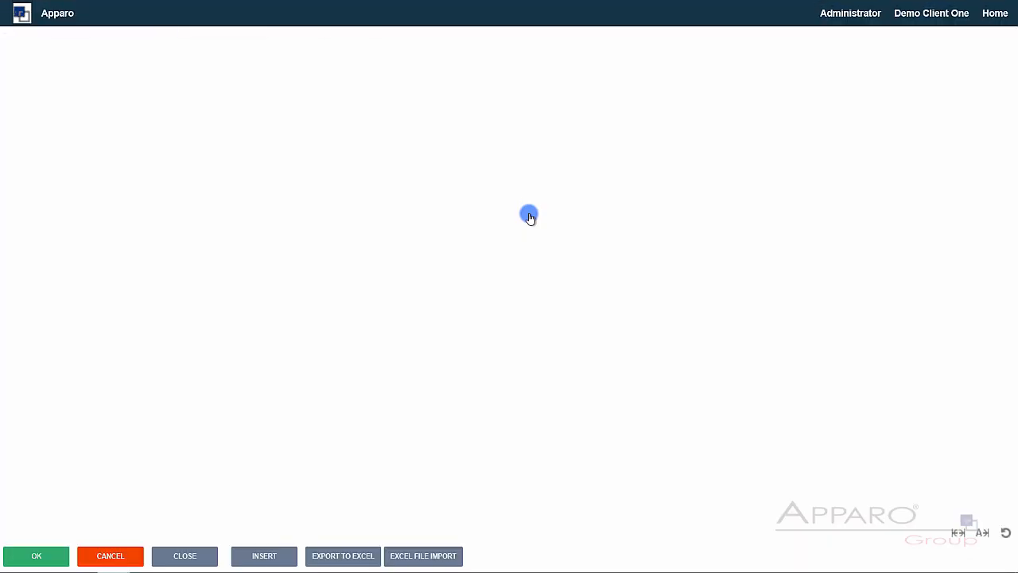
# - Set Jackets, Underwear, T-Shirts and Caps to Closed, and Bikinis to Rejected
pyautogui.click(676, 47)
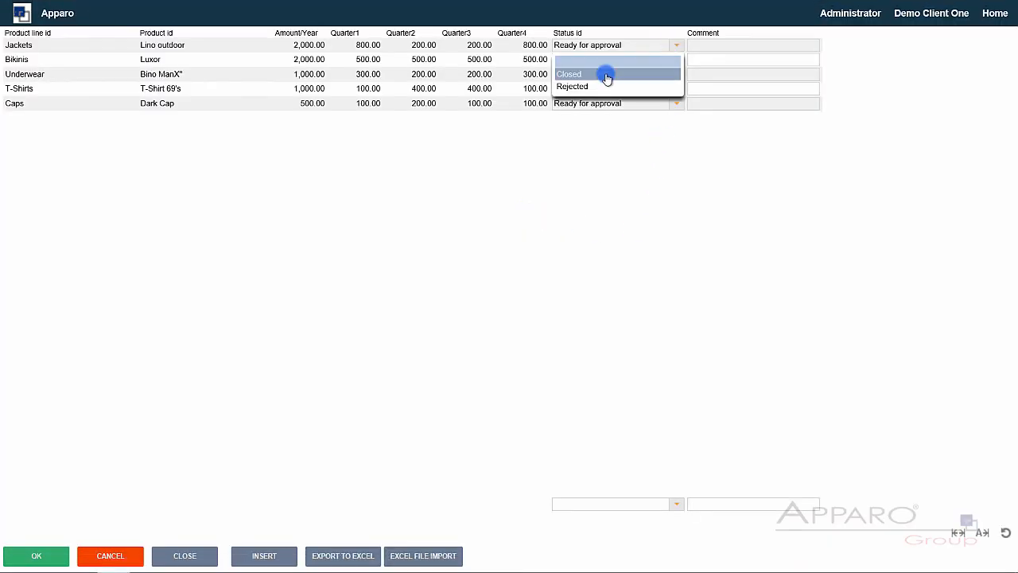
pyautogui.click(604, 74)
pyautogui.click(676, 74)
pyautogui.click(613, 102)
pyautogui.click(676, 88)
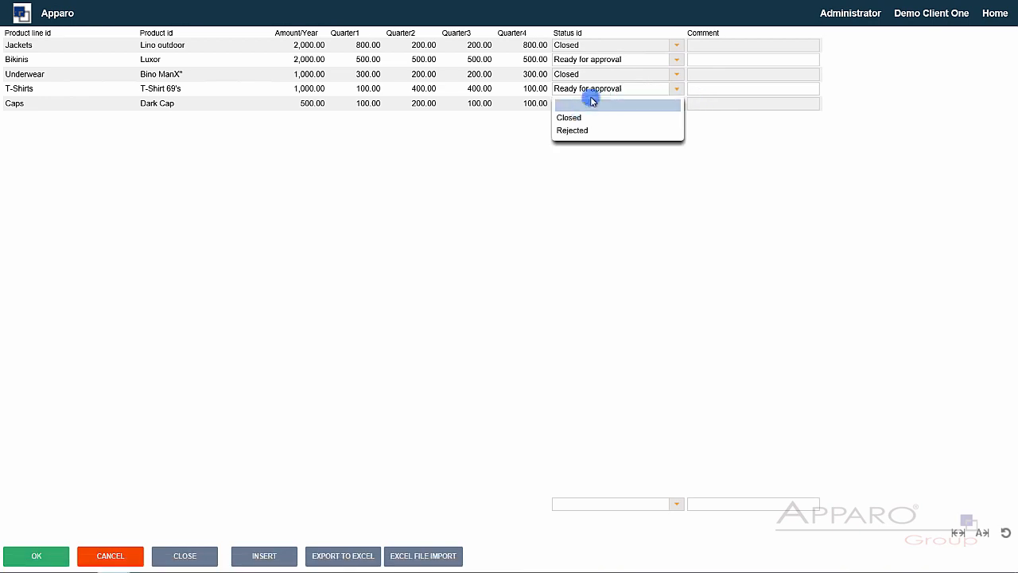
pyautogui.click(577, 117)
pyautogui.click(676, 103)
pyautogui.click(567, 132)
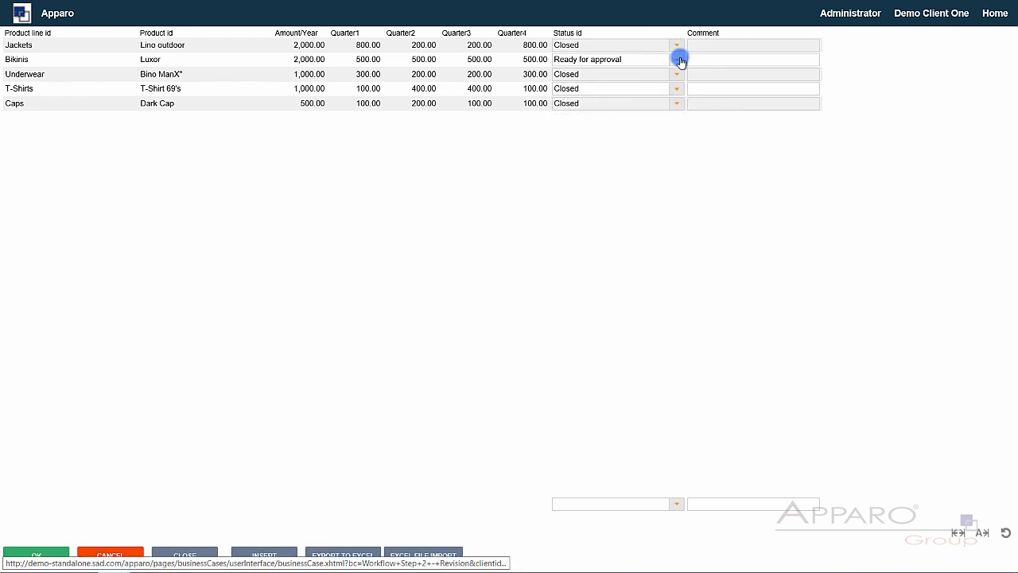
pyautogui.click(676, 60)
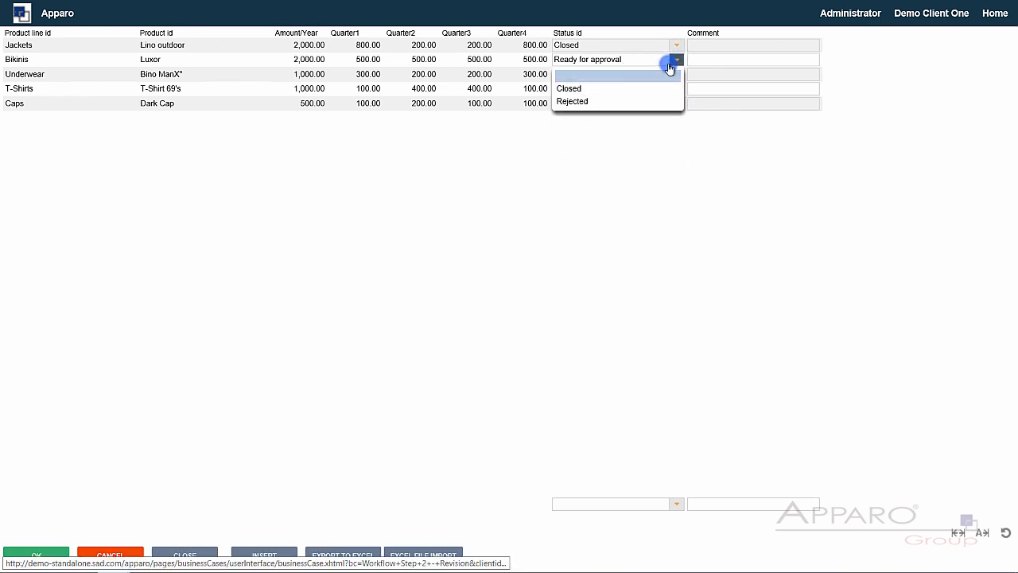
pyautogui.click(597, 100)
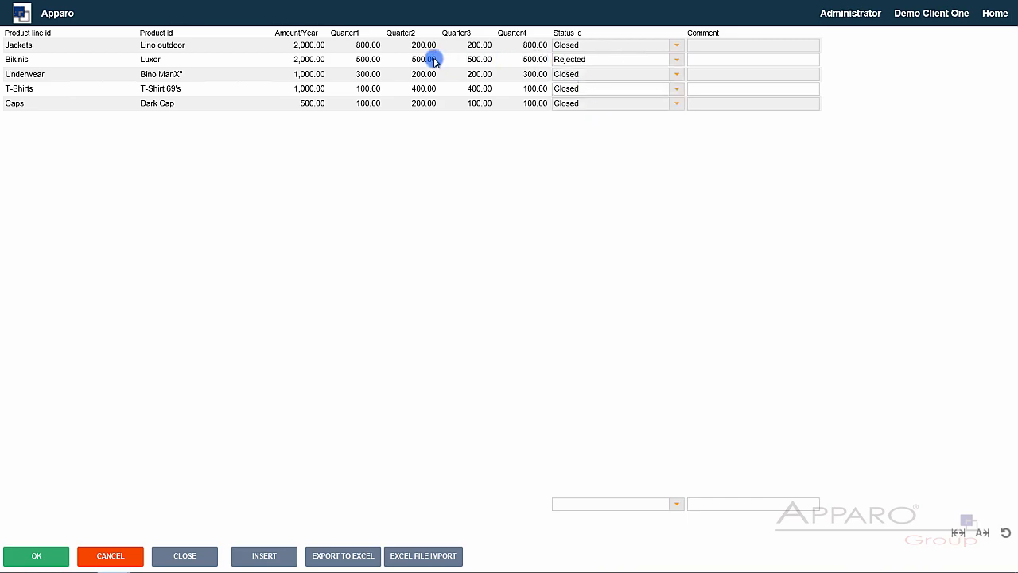
# - Format the Bikinis comment with a bold red first line and a size 5 'Please check and correct.' line
pyautogui.click(720, 72)
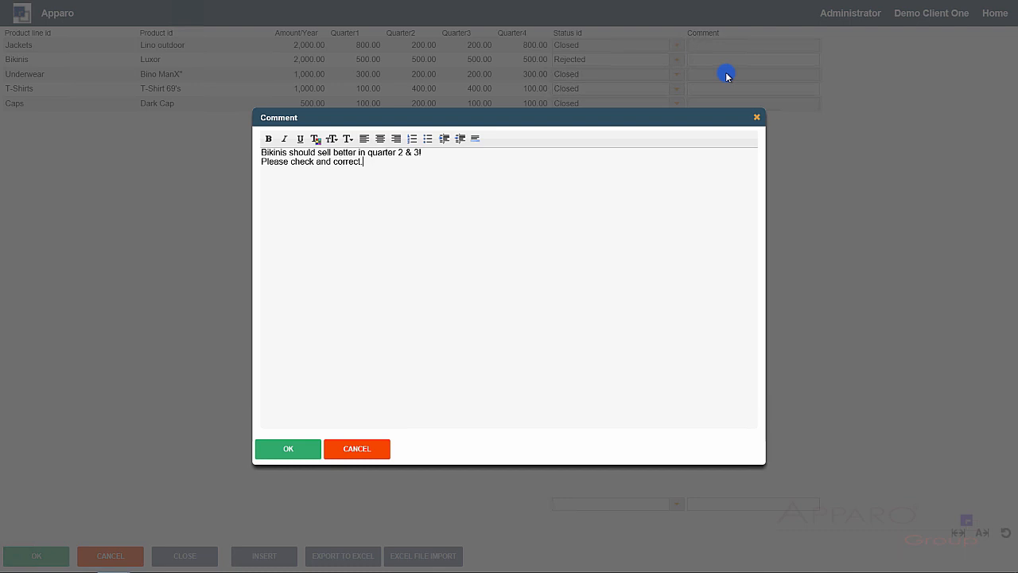
pyautogui.moveTo(421, 152); pyautogui.dragTo(267, 152)
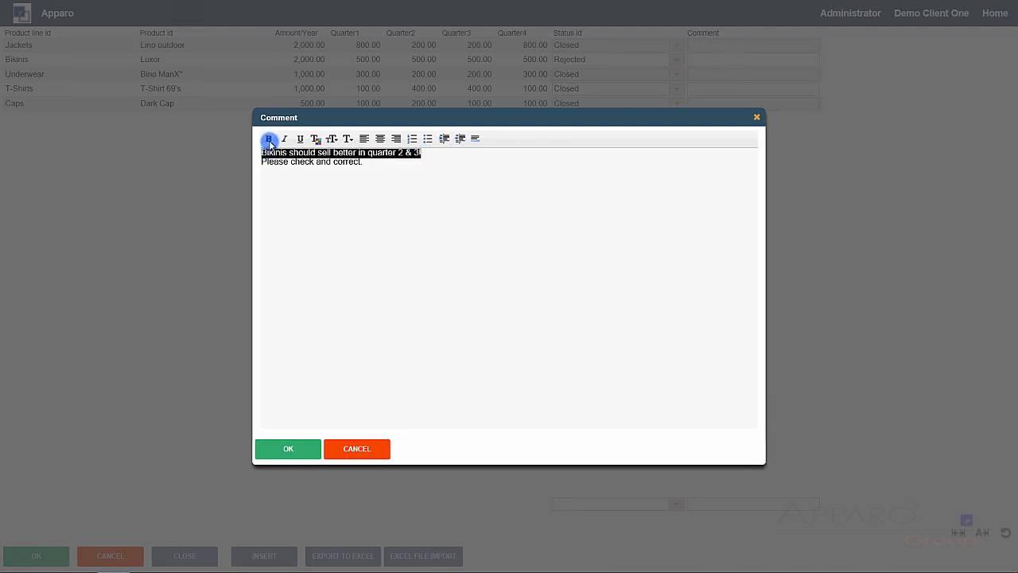
pyautogui.click(269, 139)
pyautogui.click(315, 138)
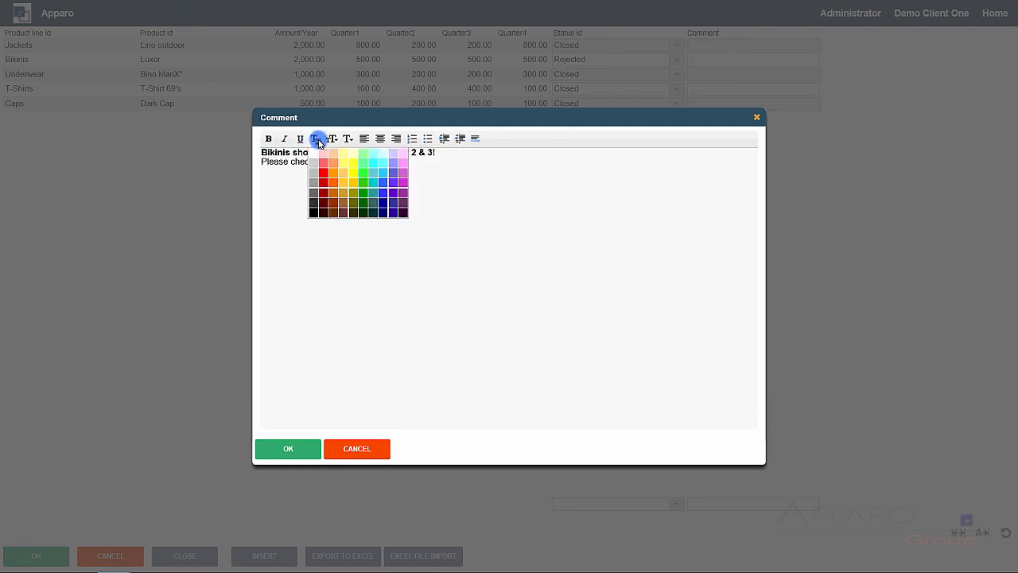
pyautogui.click(323, 181)
pyautogui.moveTo(364, 163); pyautogui.dragTo(271, 167)
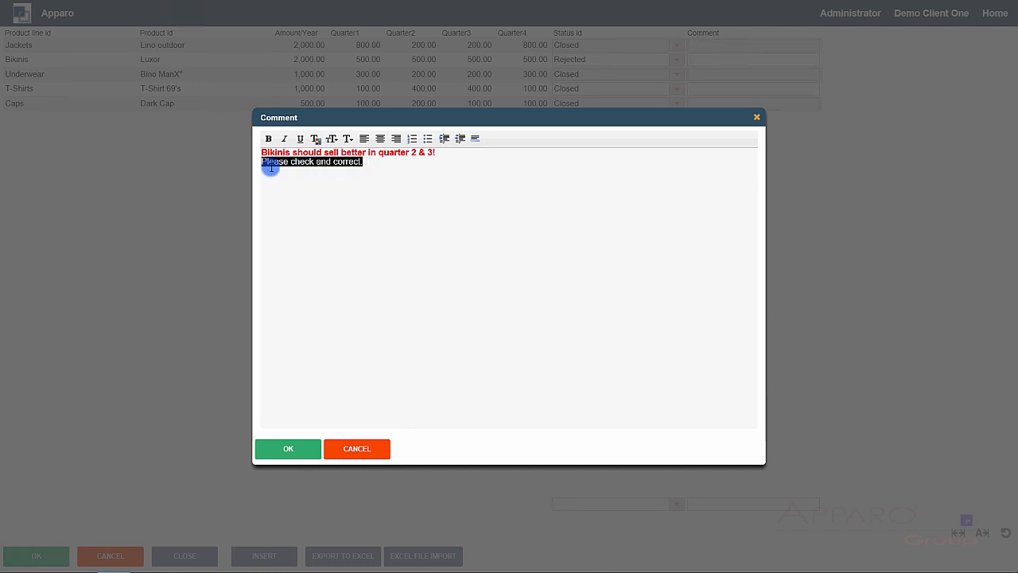
pyautogui.click(332, 138)
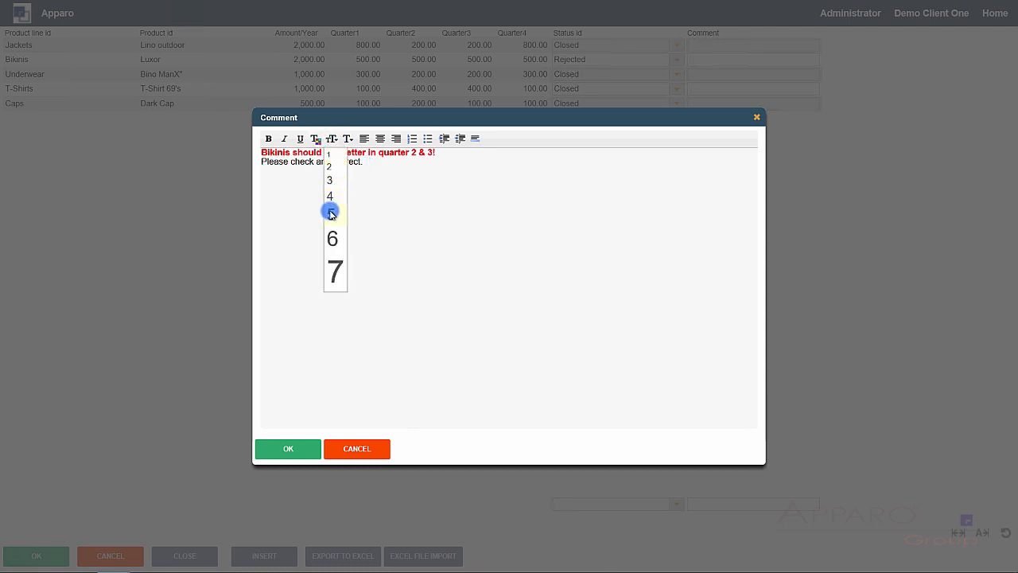
pyautogui.click(331, 213)
pyautogui.click(279, 443)
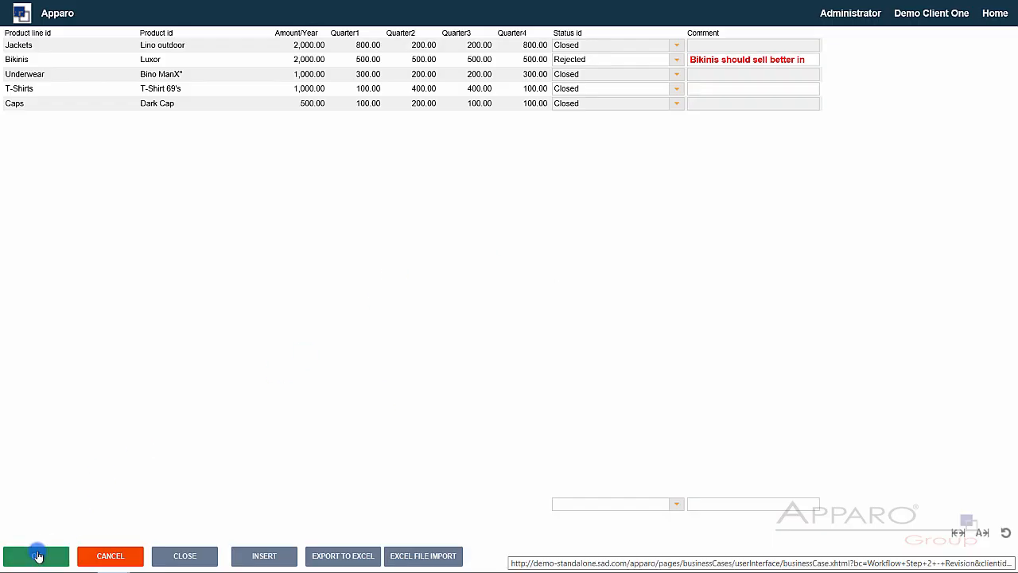
pyautogui.click(191, 557)
pyautogui.click(958, 15)
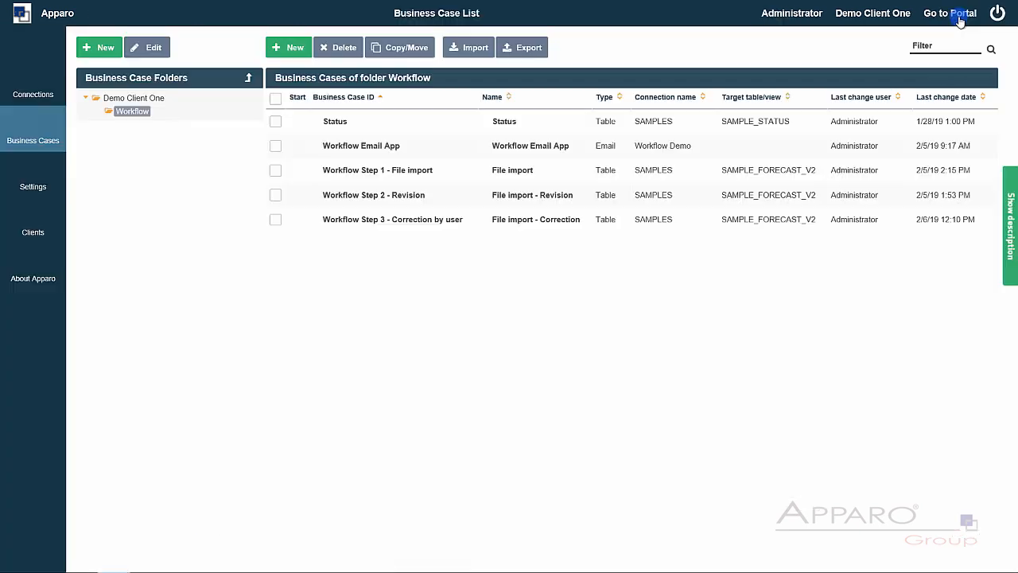
# - In Workflow Step 3, correct the Bikinis quarters to 200, 800, 800 and 200
pyautogui.click(295, 220)
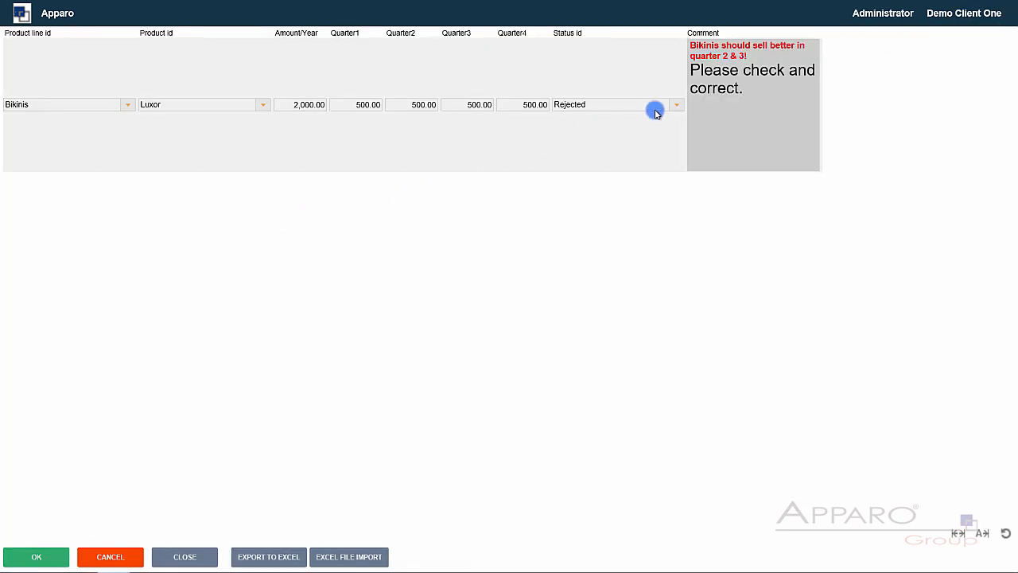
pyautogui.click(356, 105)
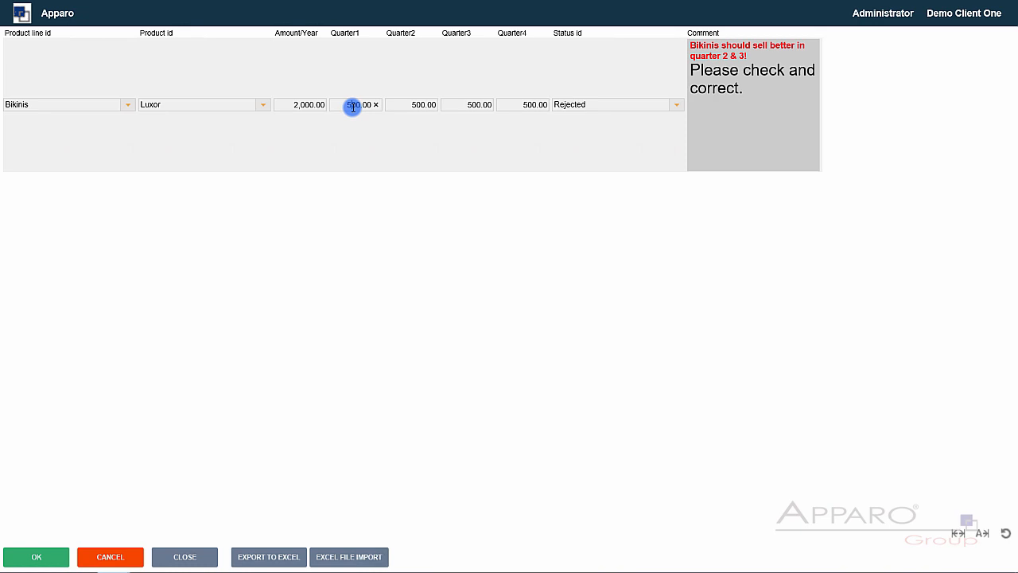
pyautogui.press('BackSpace')
pyautogui.write('2')
pyautogui.press('Tab')
pyautogui.press('Tab')
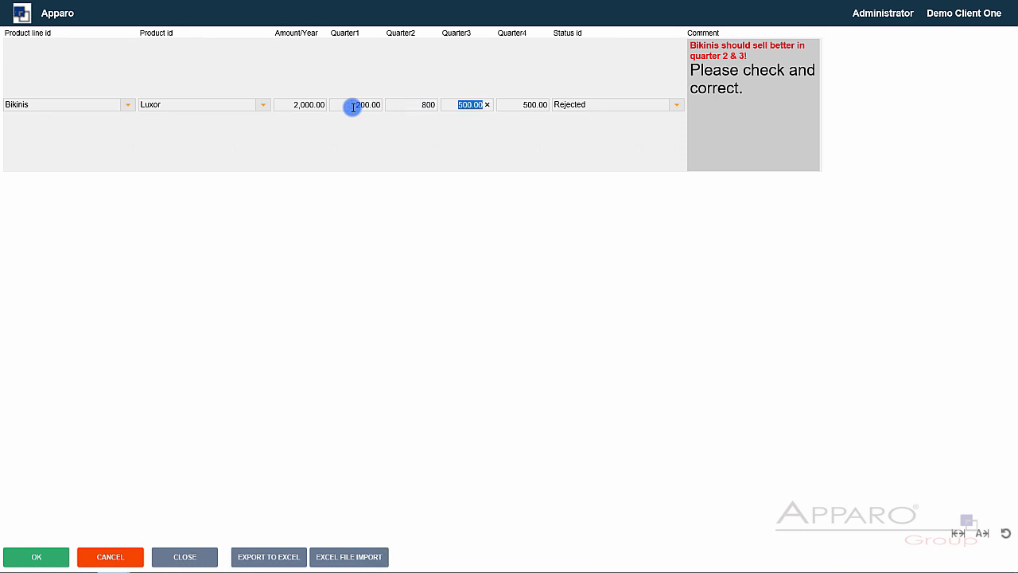
pyautogui.press('Tab')
pyautogui.write('2')
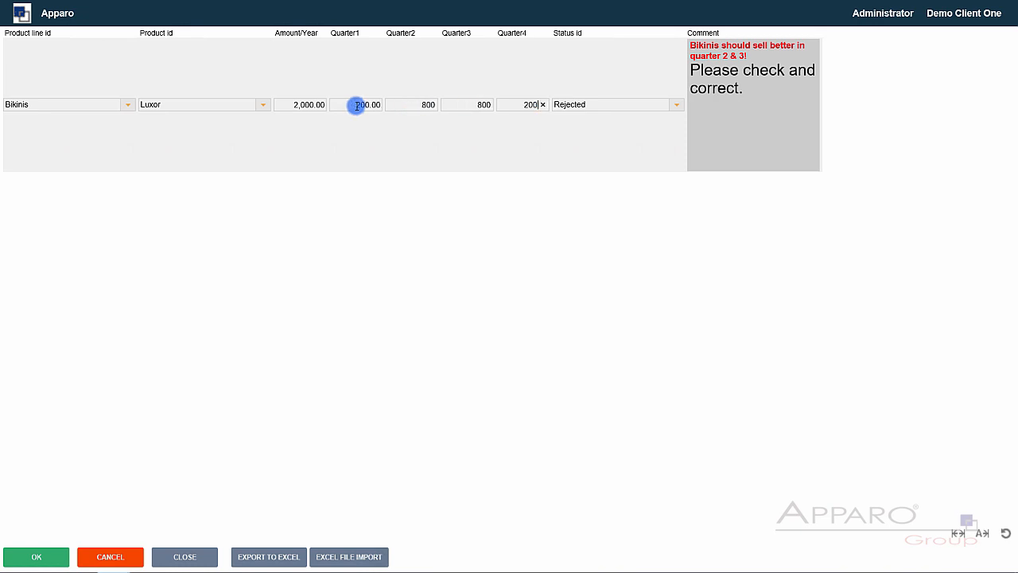
# - Set the Bikinis status to Ready for approval and save the corrections
pyautogui.click(675, 104)
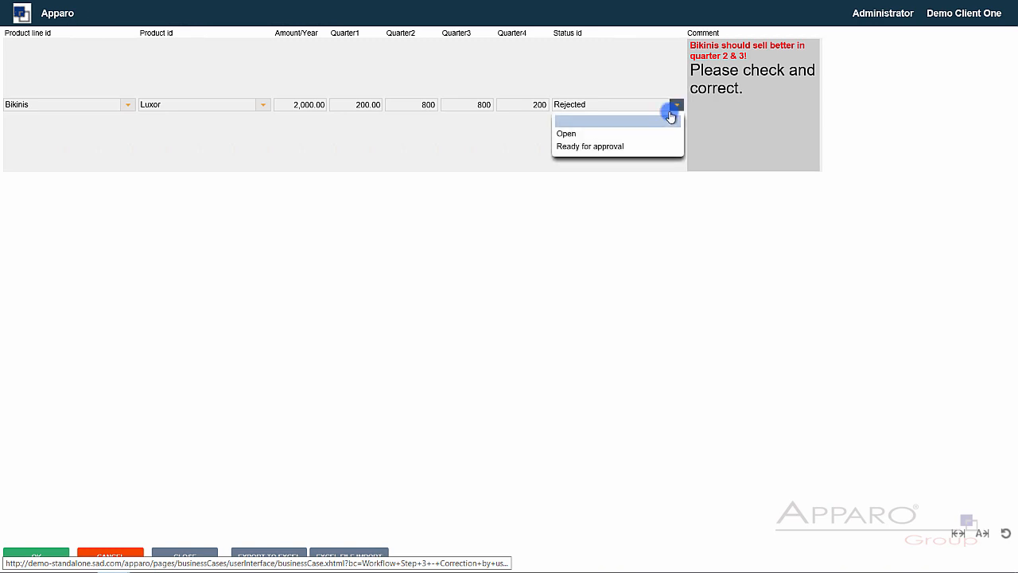
pyautogui.click(619, 146)
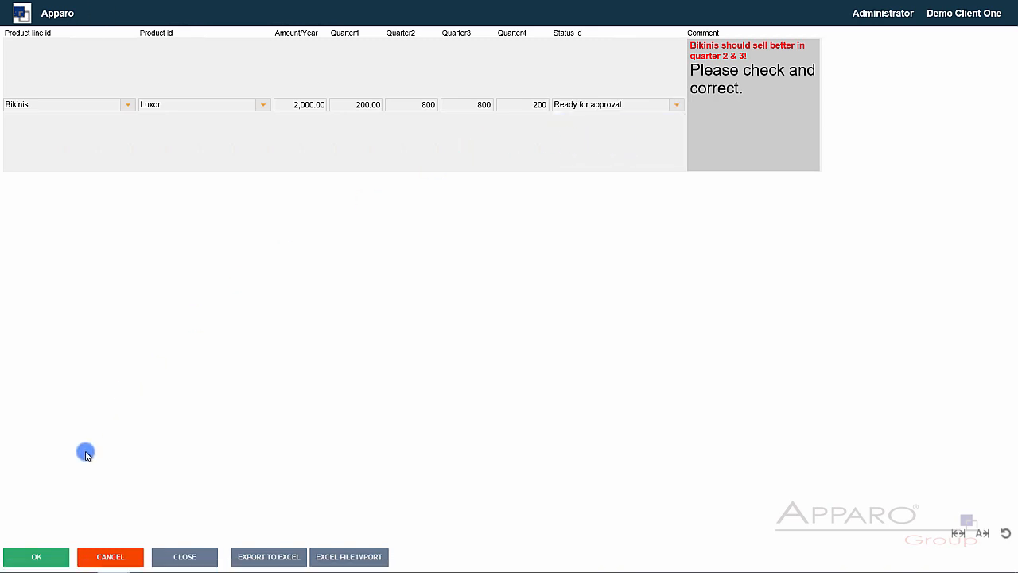
pyautogui.click(50, 556)
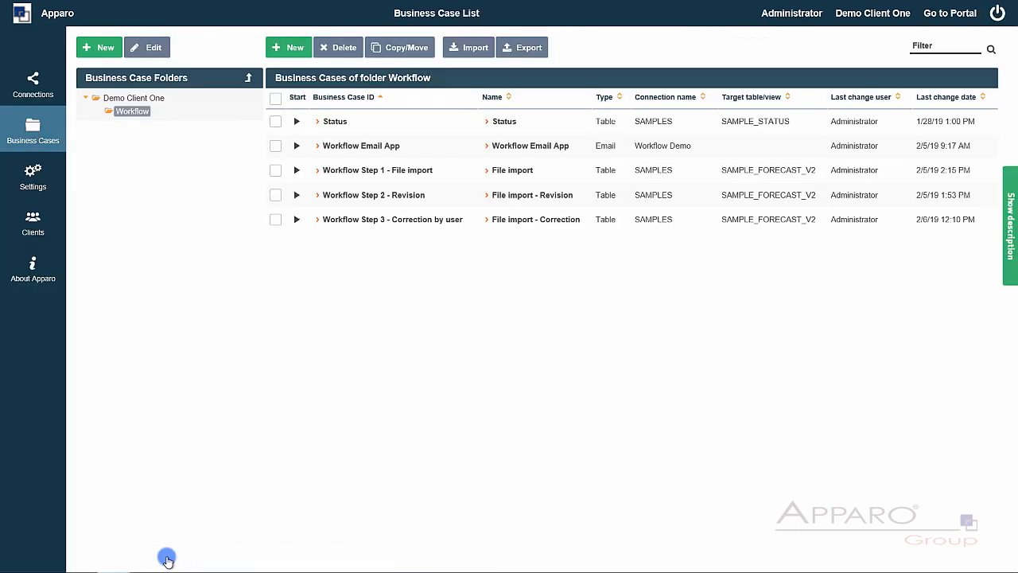